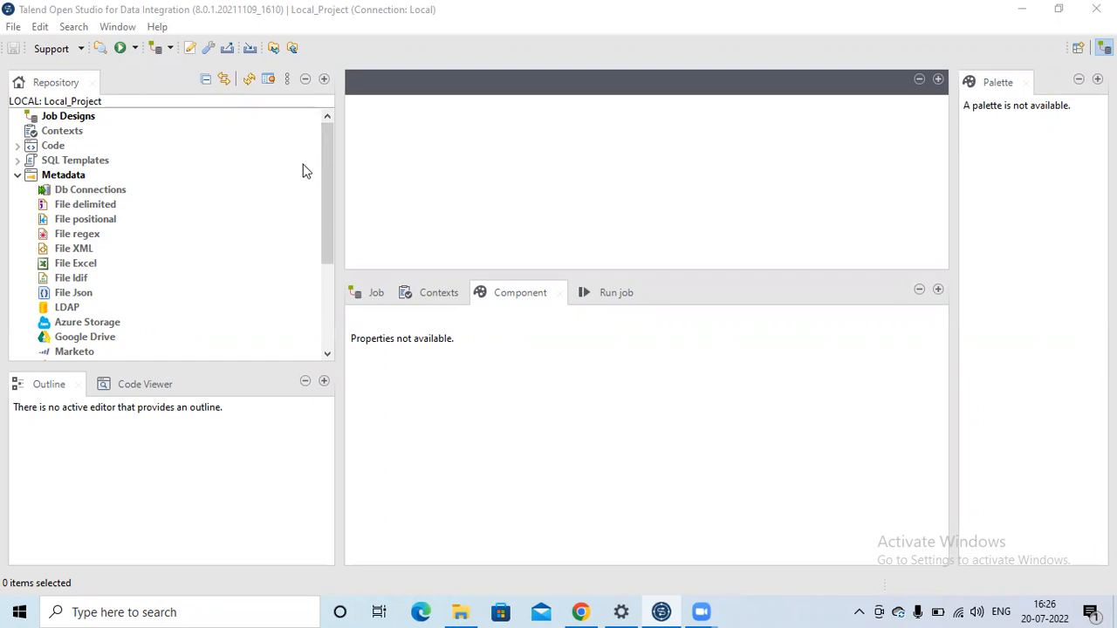
- Collapse the Metadata node and create a folder named employee under Job Designs
left_click(327, 119)
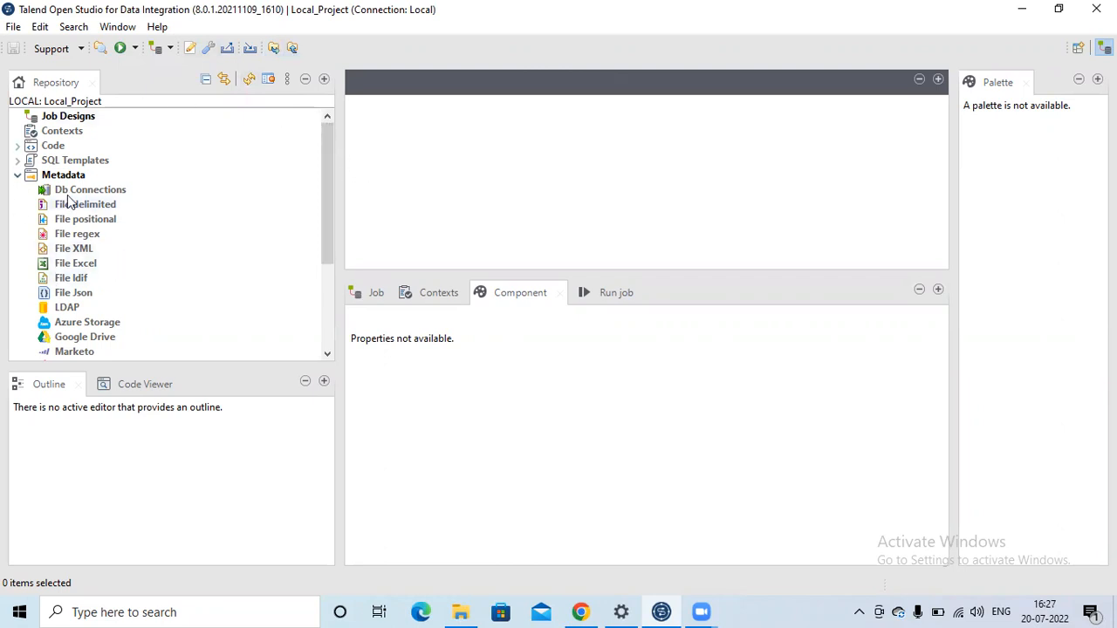
left_click(16, 175)
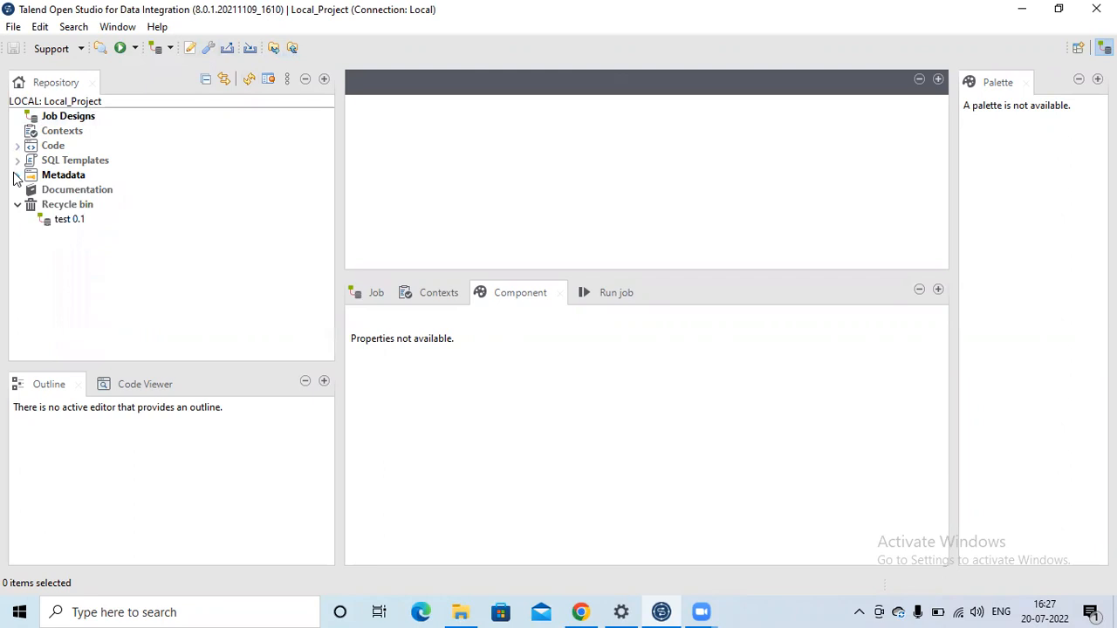
right_click(53, 122)
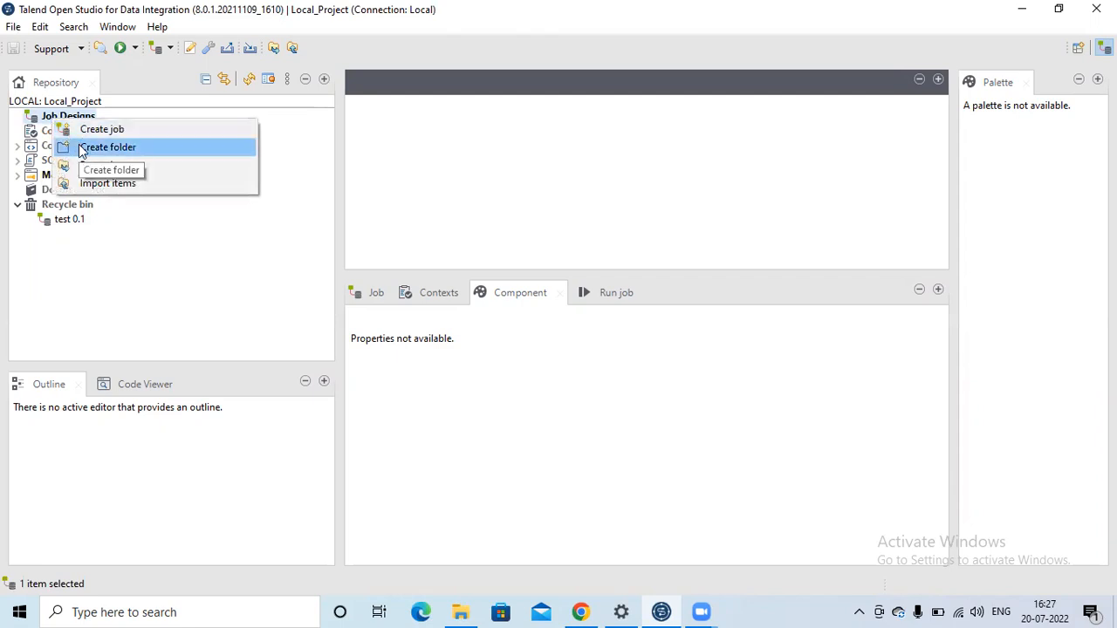
left_click(82, 149)
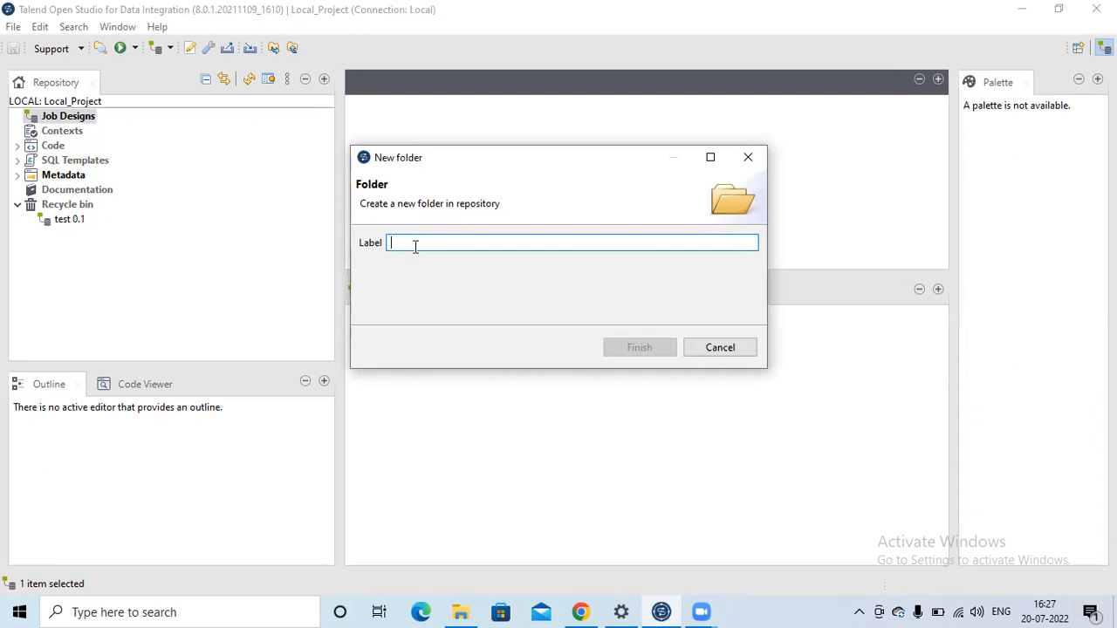
type("employee")
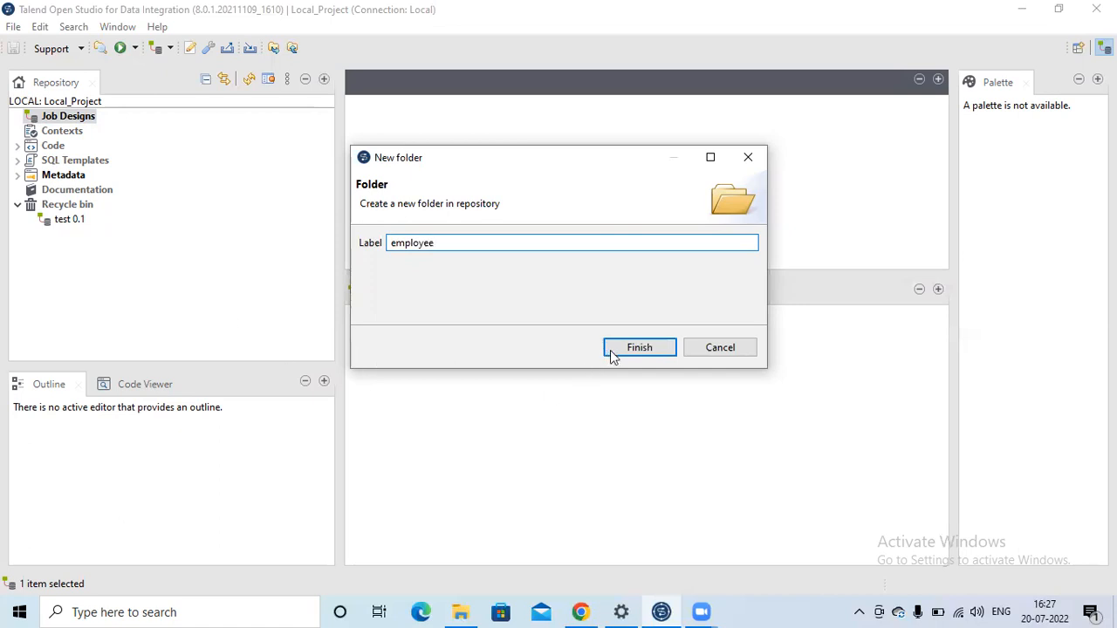
left_click(638, 349)
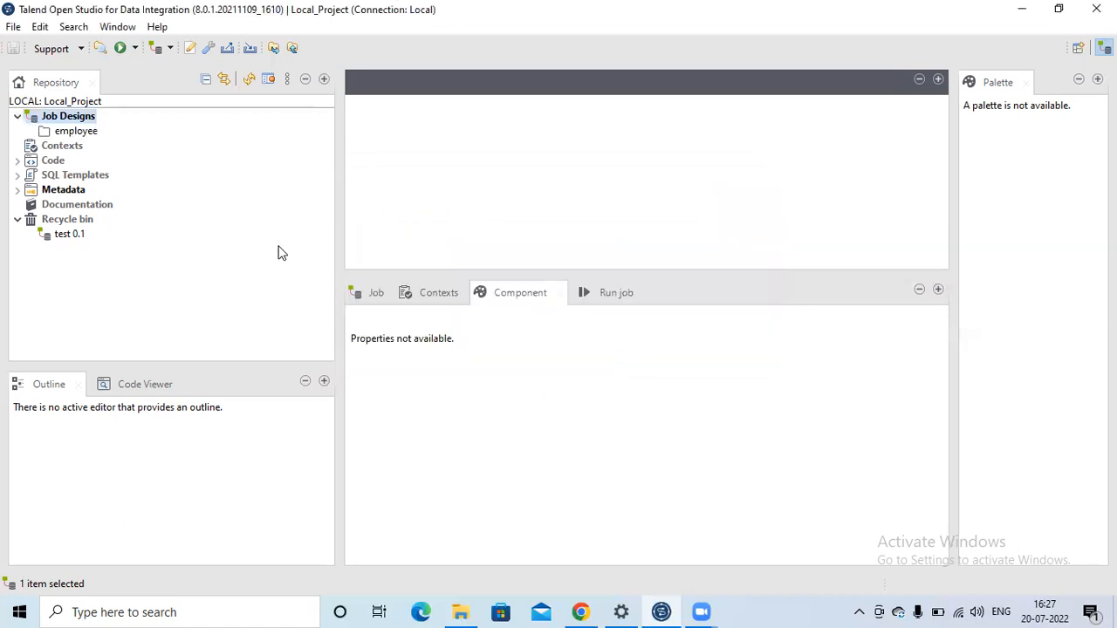
- Start a new job named employee_salary in the employee folder and activate its description for editing
left_click(61, 133)
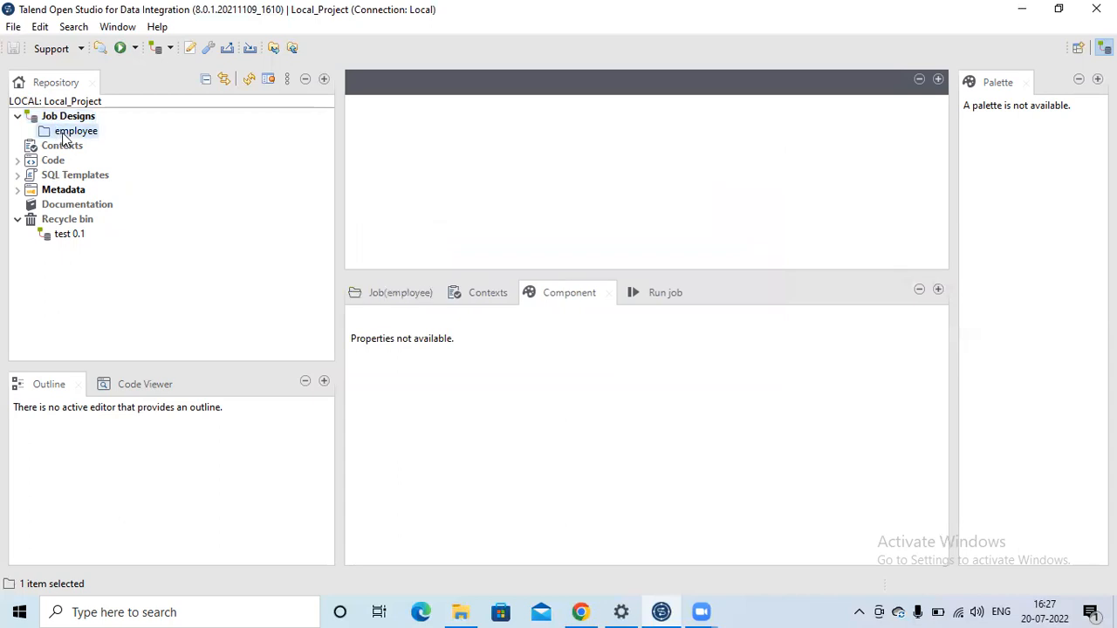
right_click(63, 138)
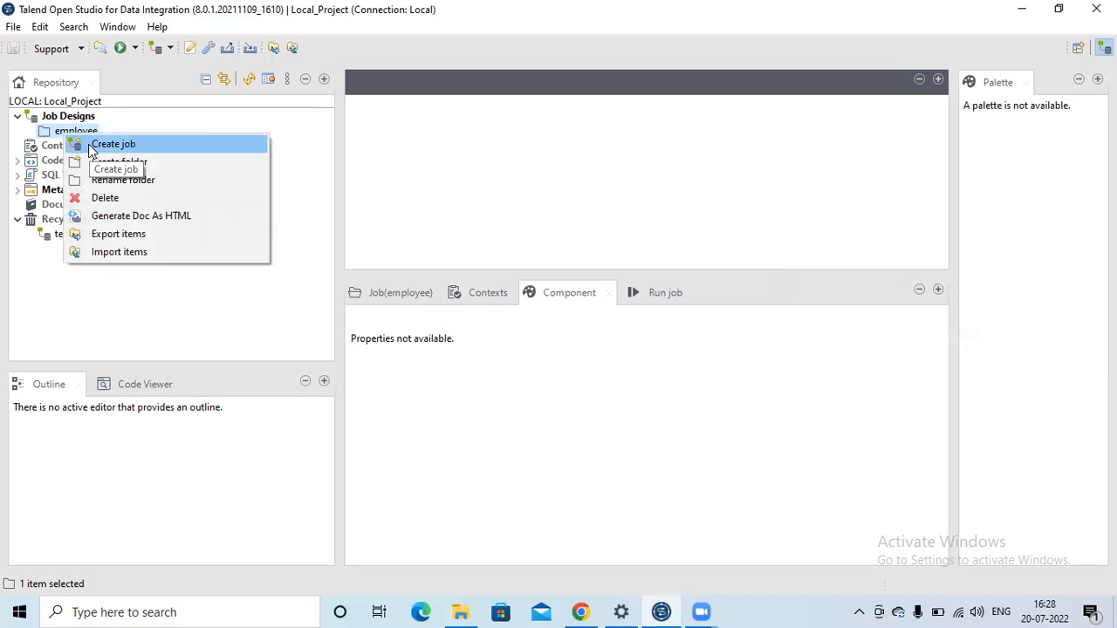
left_click(111, 144)
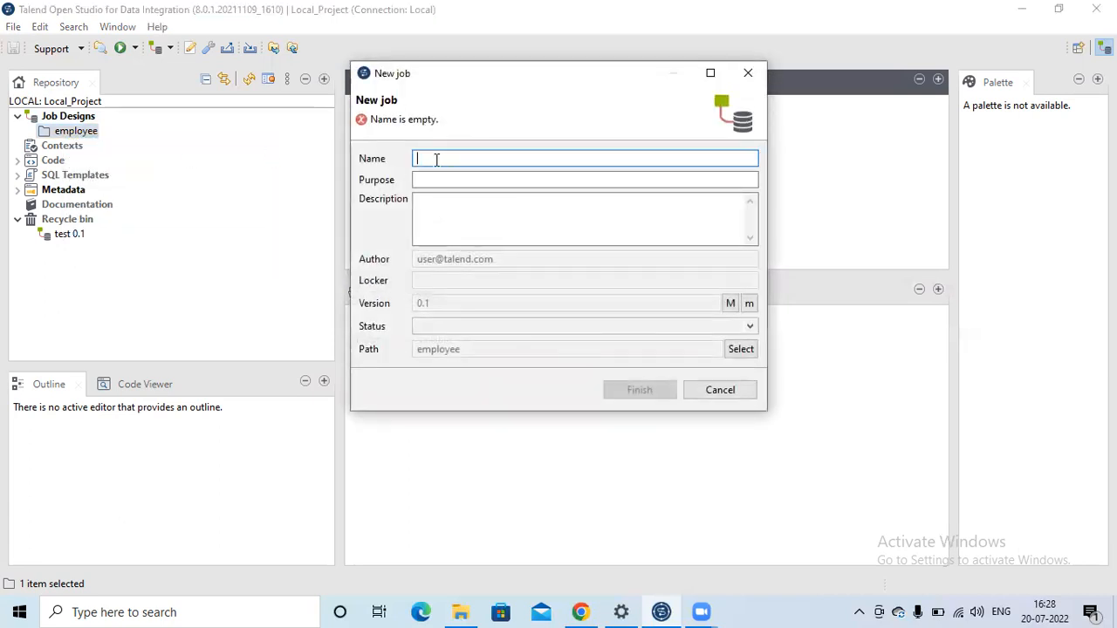
type("e")
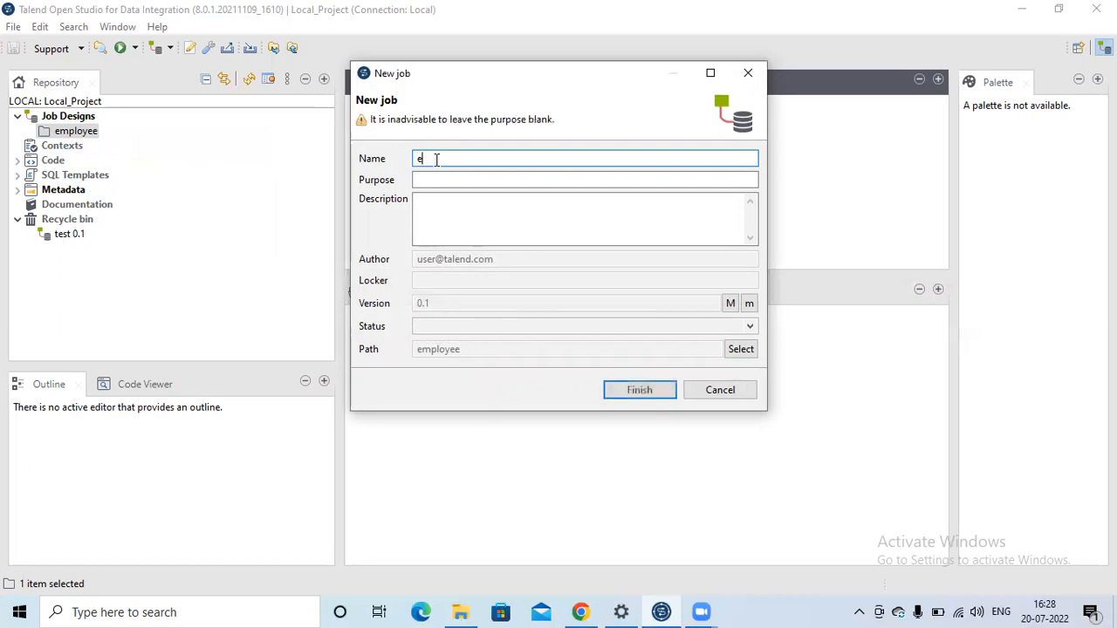
type("mployee_salary")
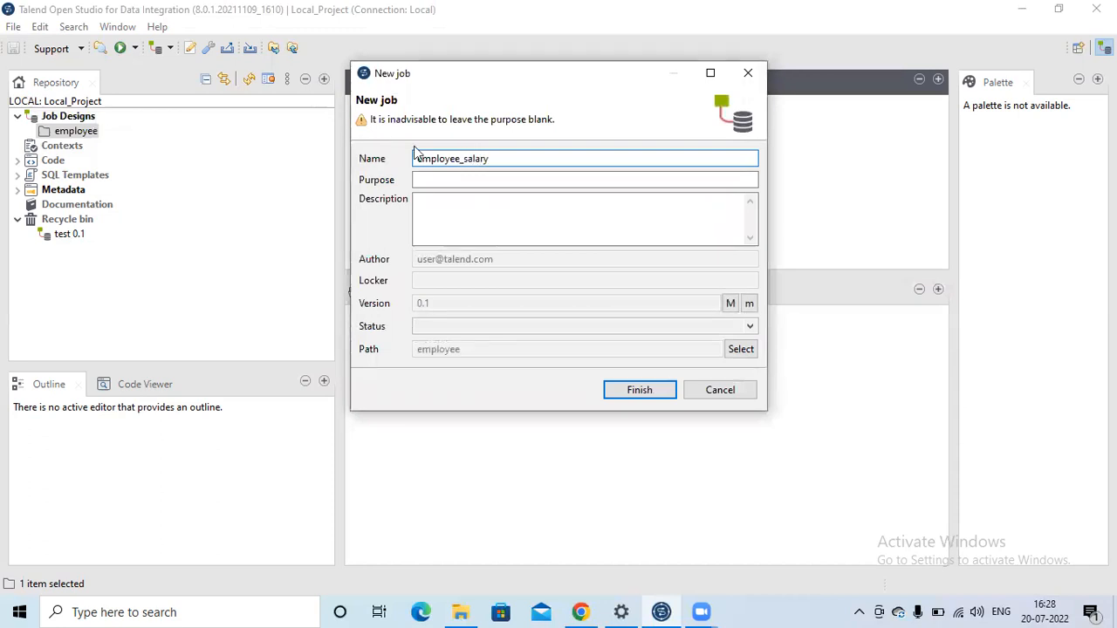
left_click(428, 182)
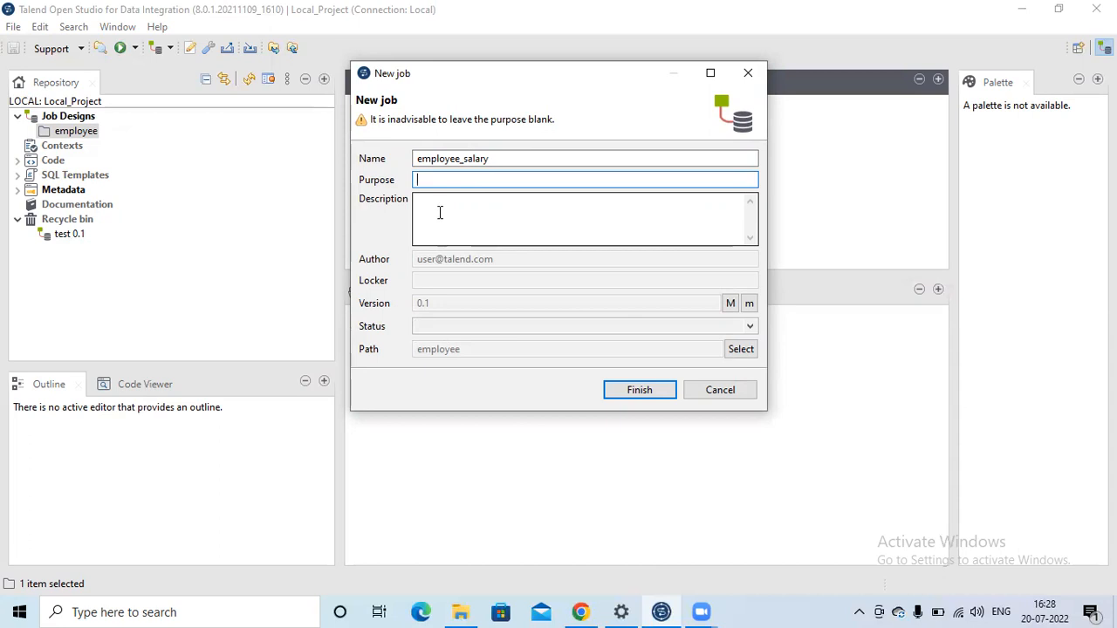
left_click(439, 211)
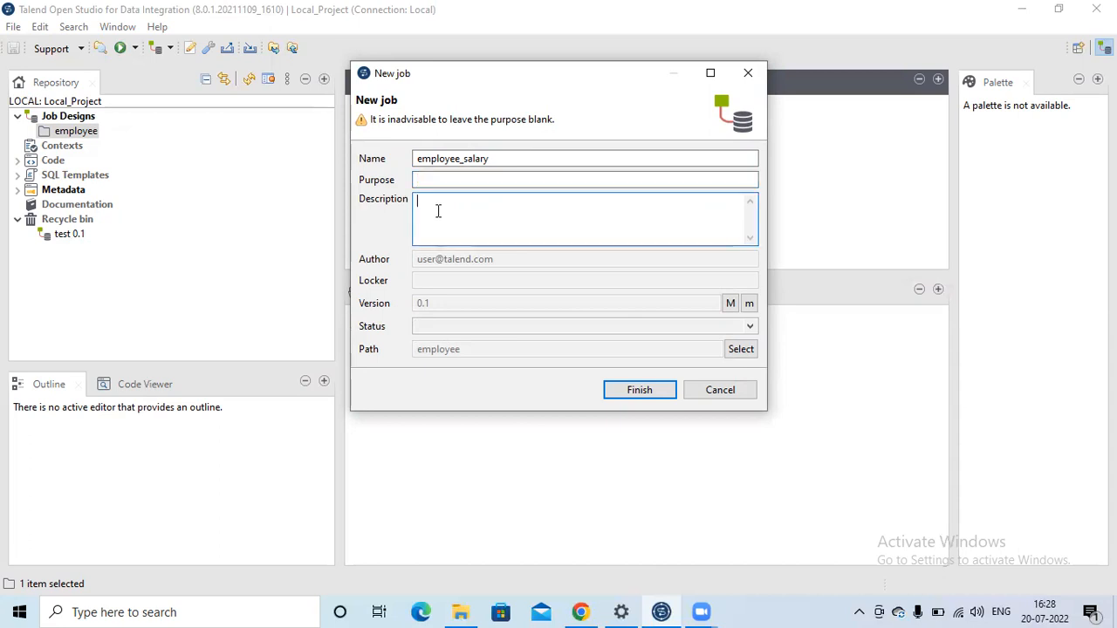
type("tis")
type(" o")
type(" is fo")
type("r")
key("BackSpace")
key("BackSpace")
key("BackSpace")
key("BackSpace")
key("BackSpace")
key("BackSpace")
key("BackSpace")
key("BackSpace")
key("BackSpace")
key("BackSpace")
key("BackSpace")
key("BackSpace")
key("BackSpace")
- Describe the new job as "employee salary calc" and finish creating it
type("employee salary o")
key("BackSpace")
type("calc")
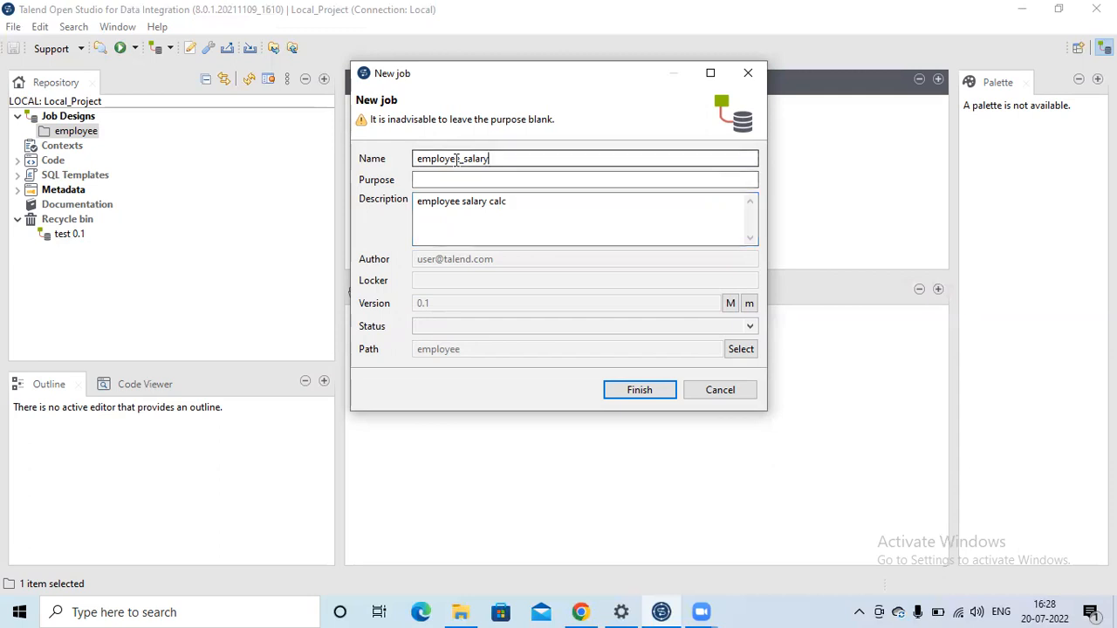
left_click_drag(494, 159, 398, 164)
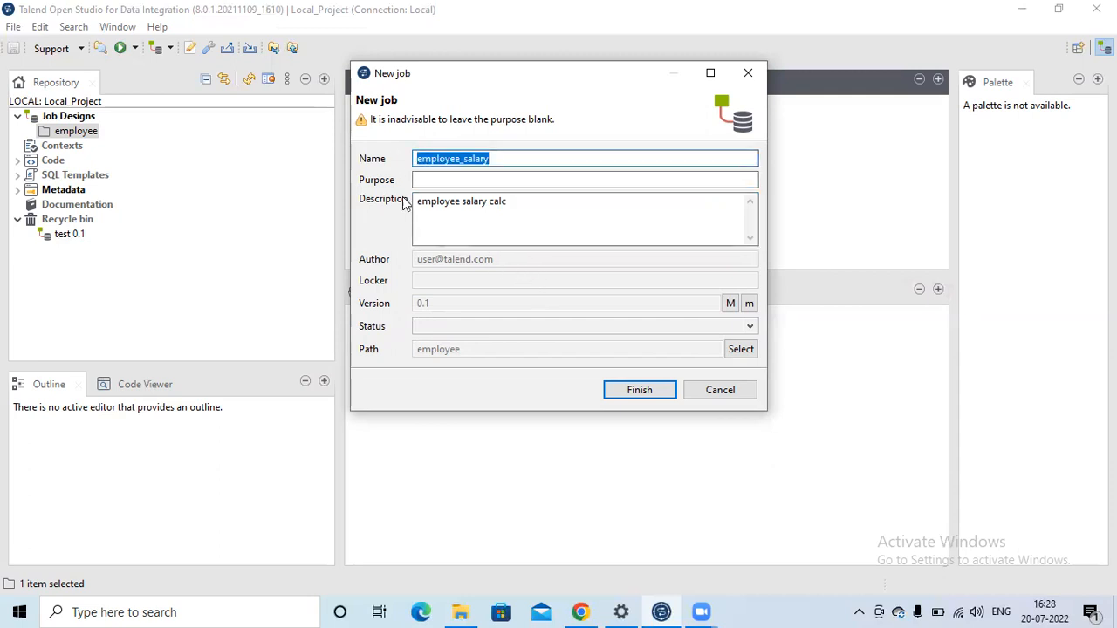
left_click(638, 391)
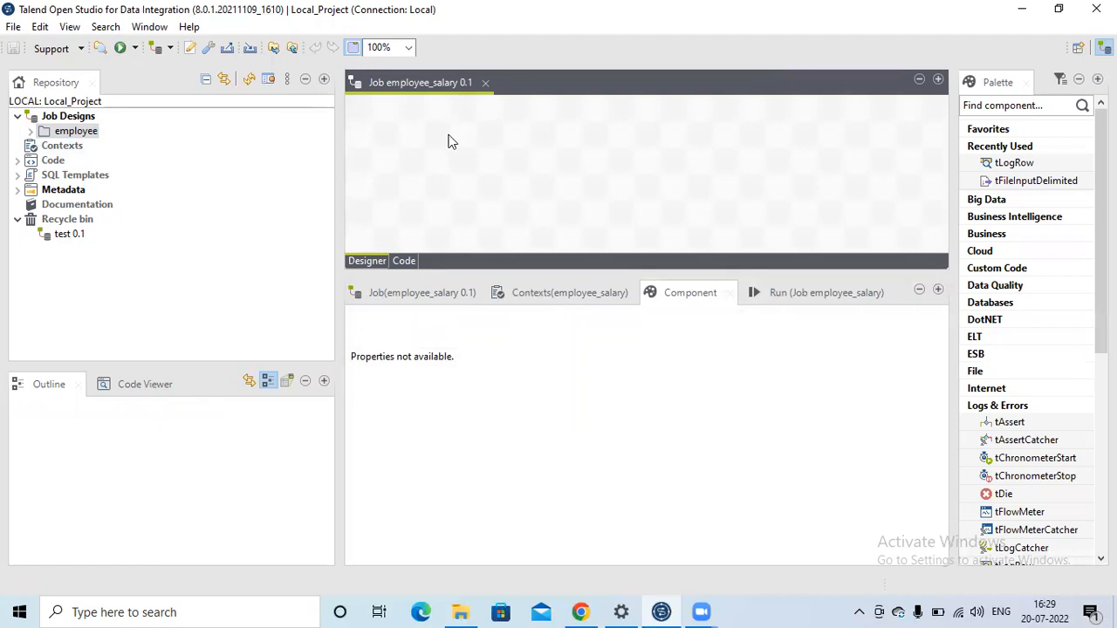
- Expand the employee folder and review the properties of the employee_salary job, especially its description, without changing them
left_click(31, 134)
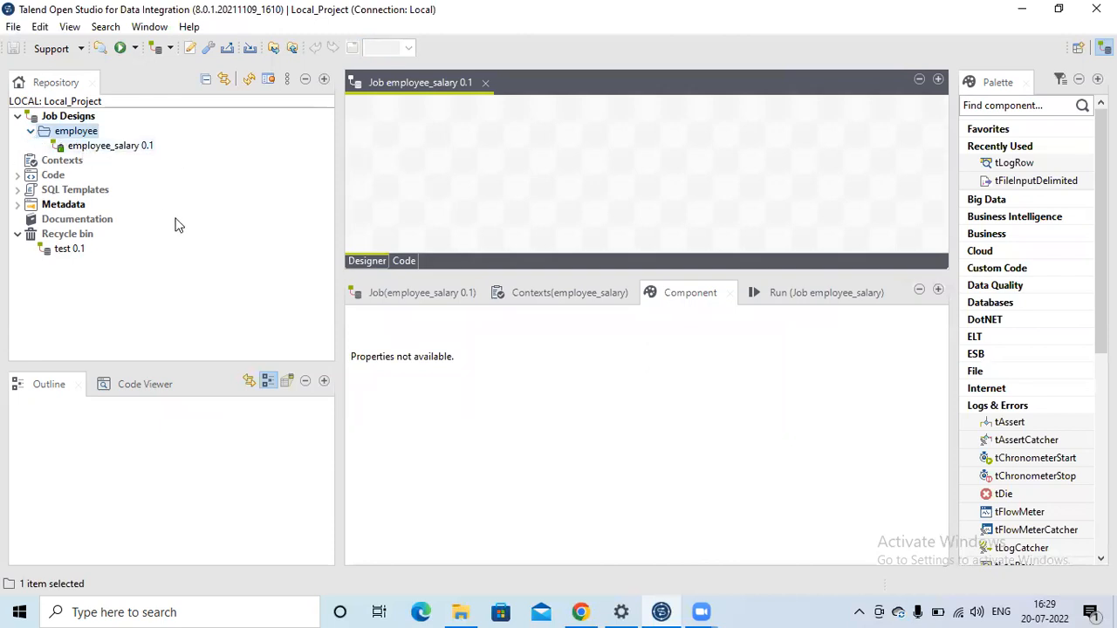
right_click(120, 150)
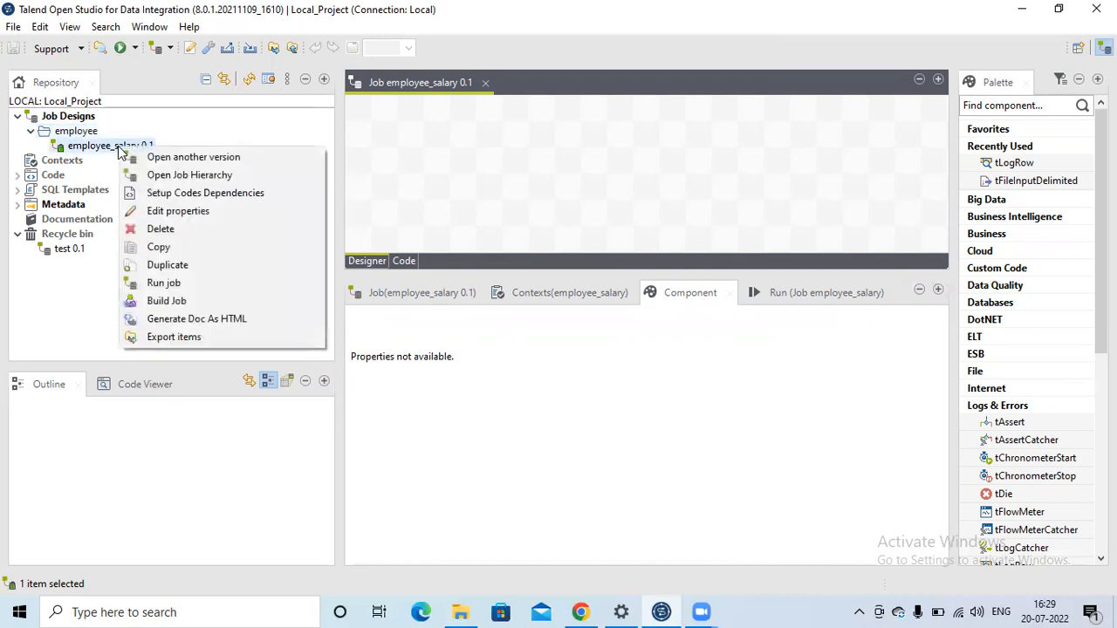
left_click(166, 213)
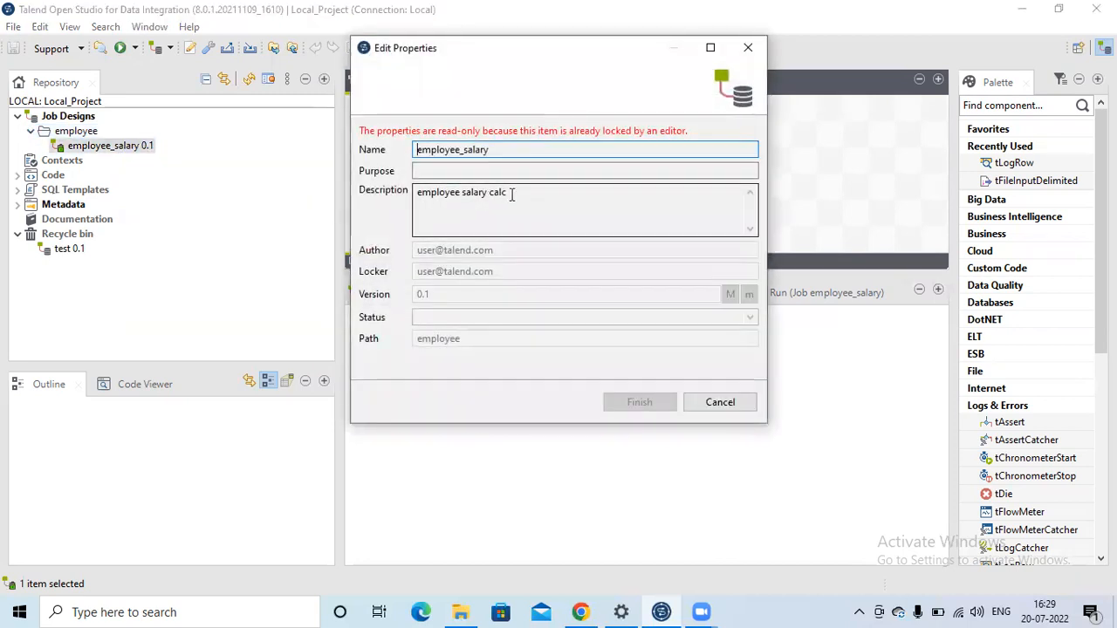
left_click_drag(512, 194, 397, 197)
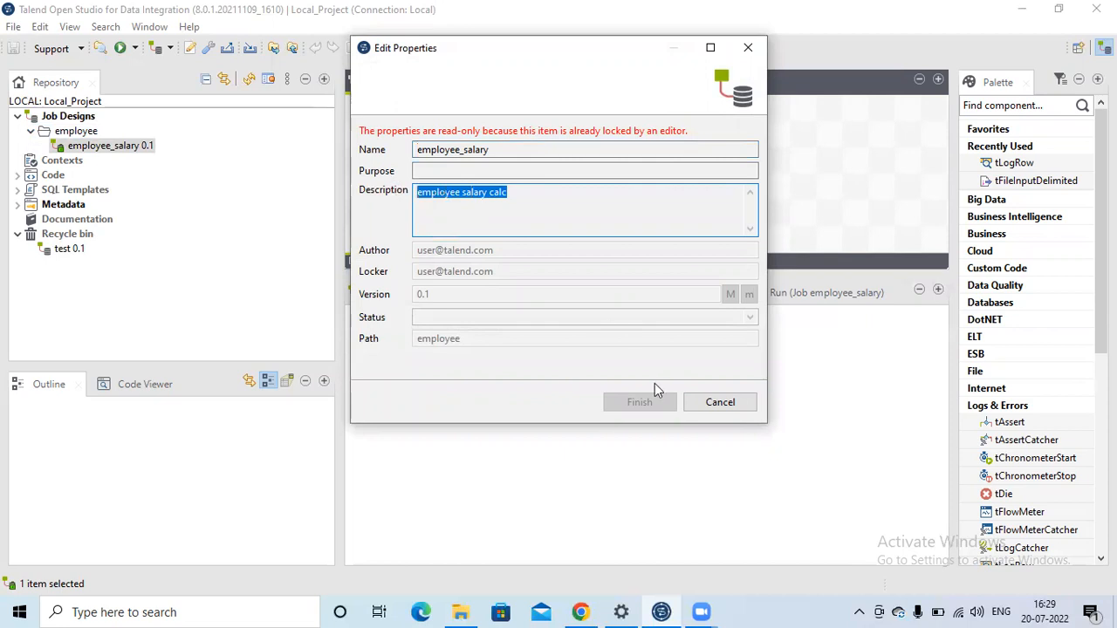
left_click(730, 408)
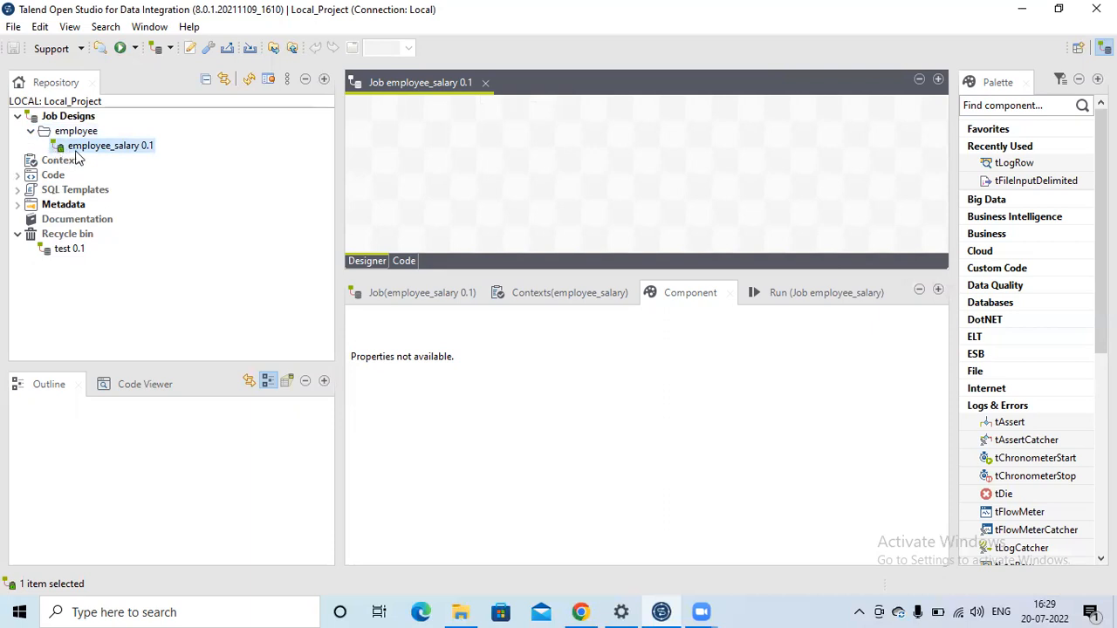
- Close the employee_salary job and reopen it from the repository
left_click(486, 84)
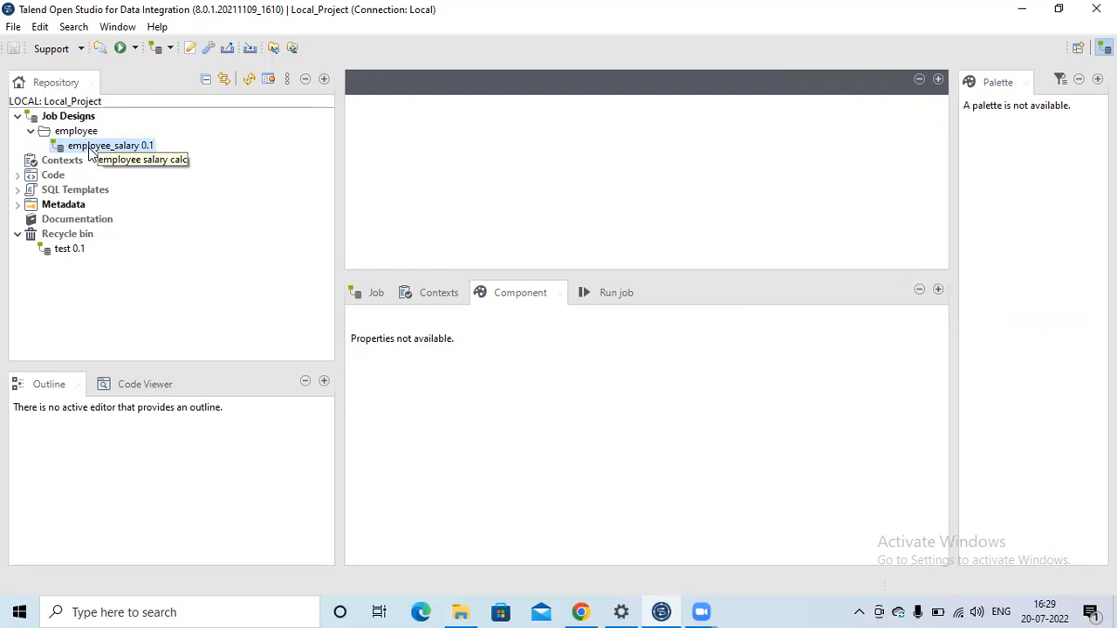
double_click(91, 150)
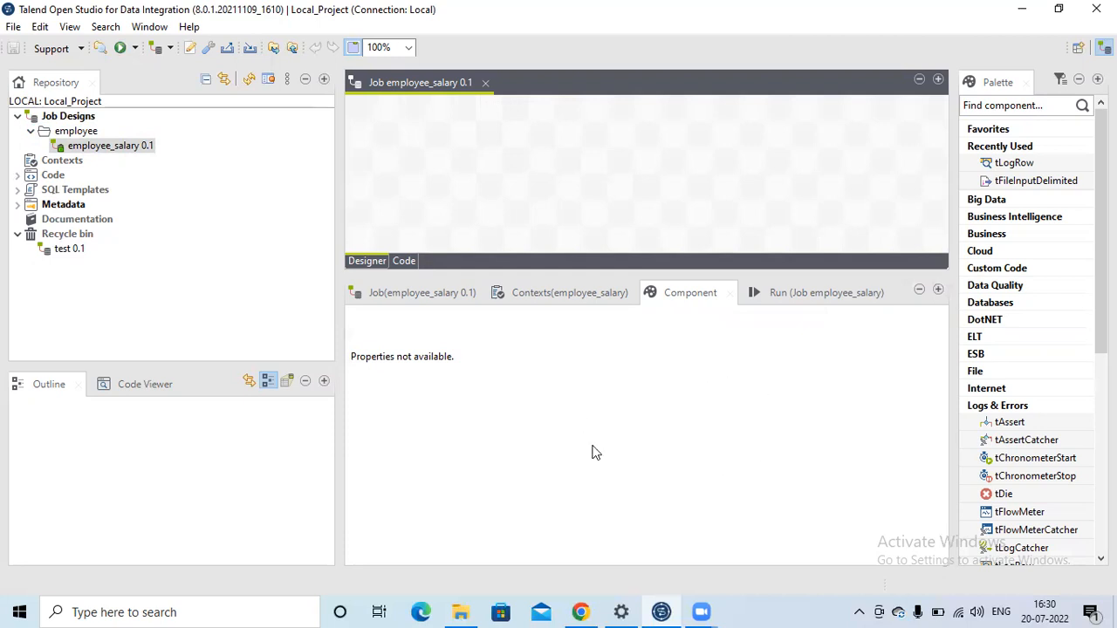
- Switch to File Explorer and open EmployeeSalary.csv from the TalendFiles folder in Notepad
left_click(460, 612)
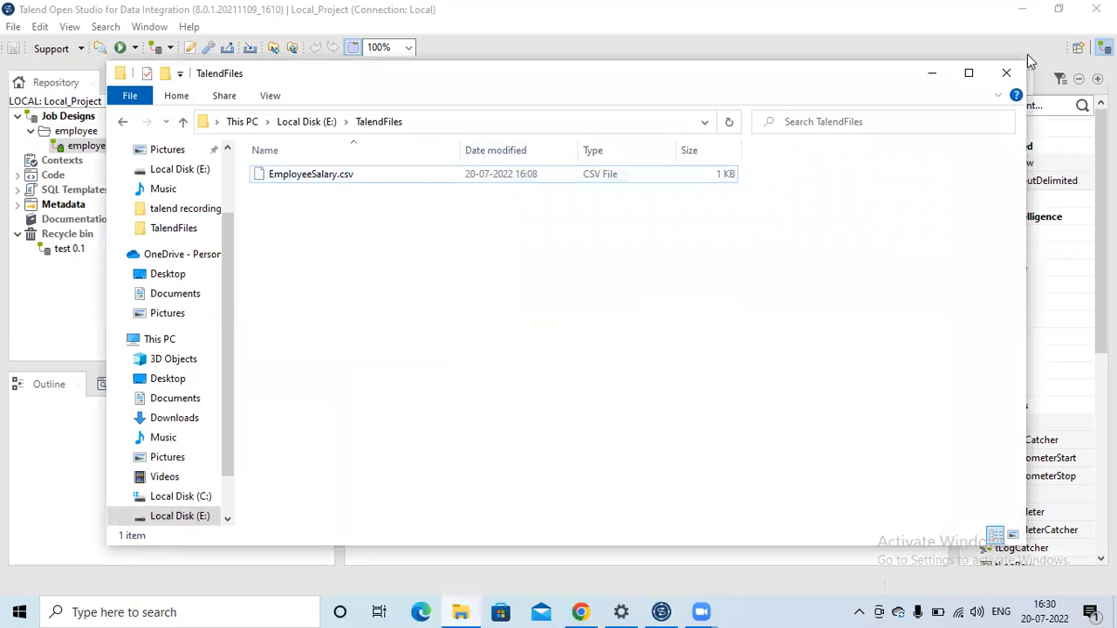
left_click(969, 72)
left_click(178, 111)
right_click(177, 110)
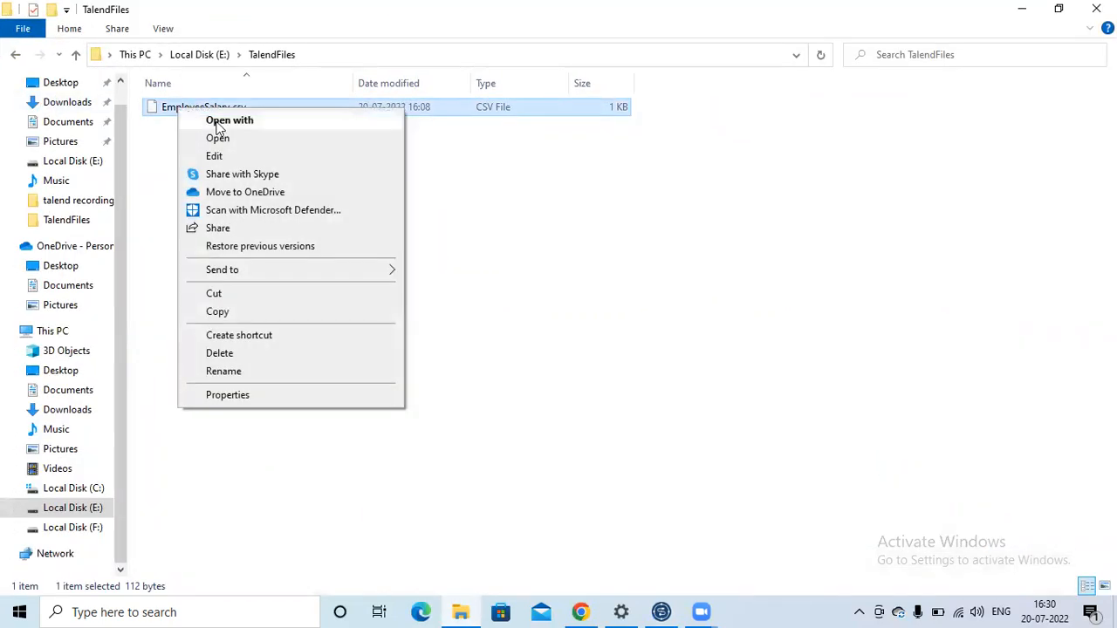
left_click(219, 125)
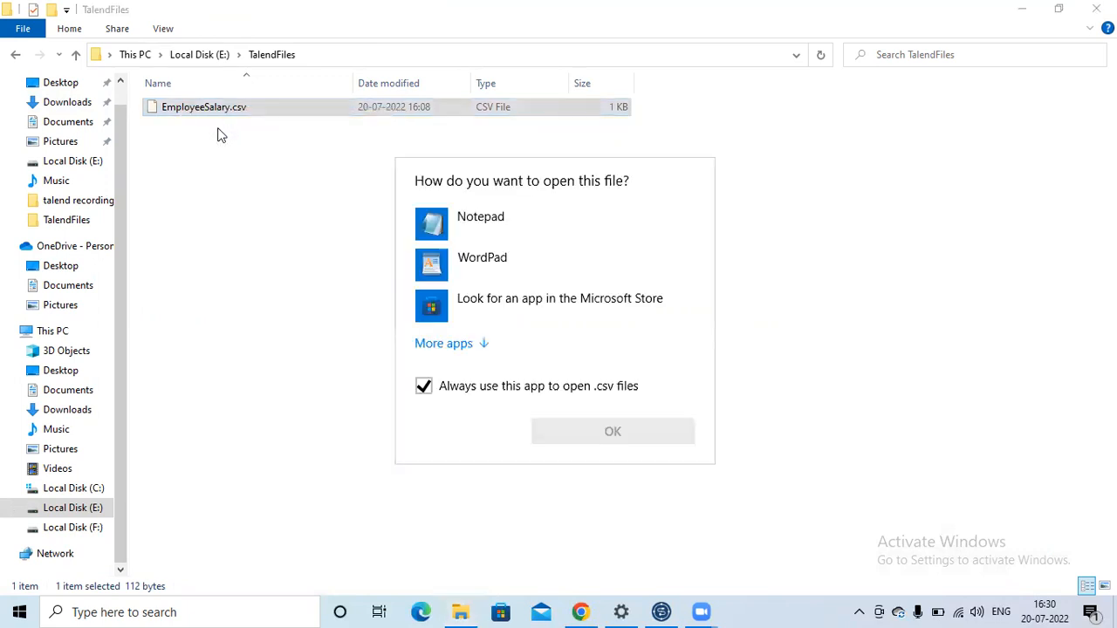
double_click(504, 225)
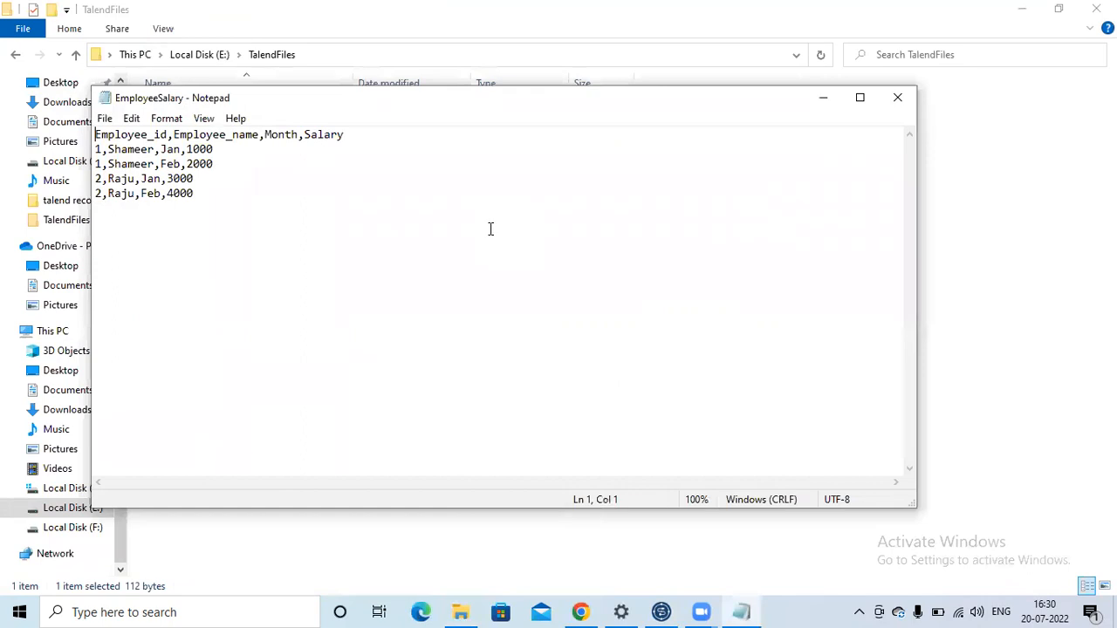
- Examine the header columns and the salary records in the EmployeeSalary file and close it
left_click_drag(170, 134, 98, 135)
left_click(177, 137)
left_click_drag(178, 138, 349, 137)
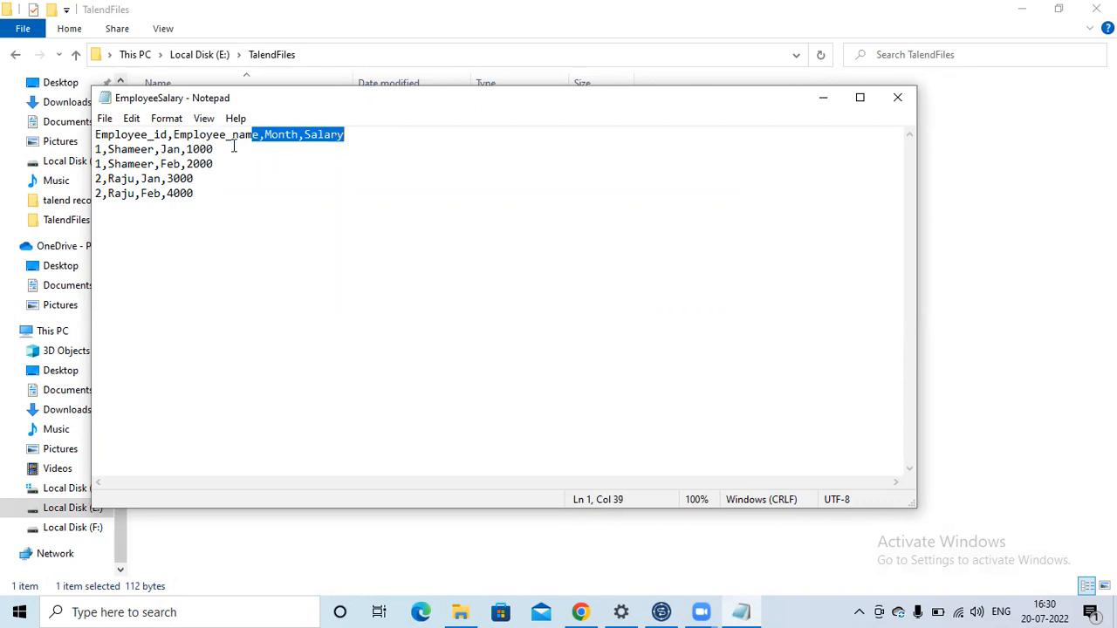
left_click_drag(96, 150, 179, 150)
left_click(200, 150)
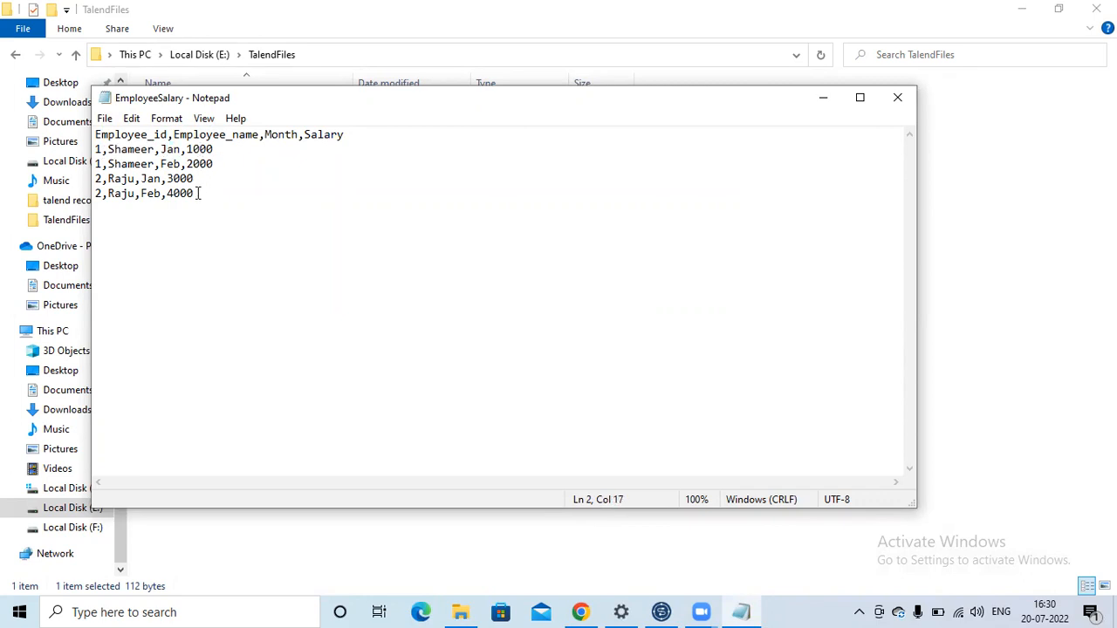
left_click_drag(200, 193, 52, 140)
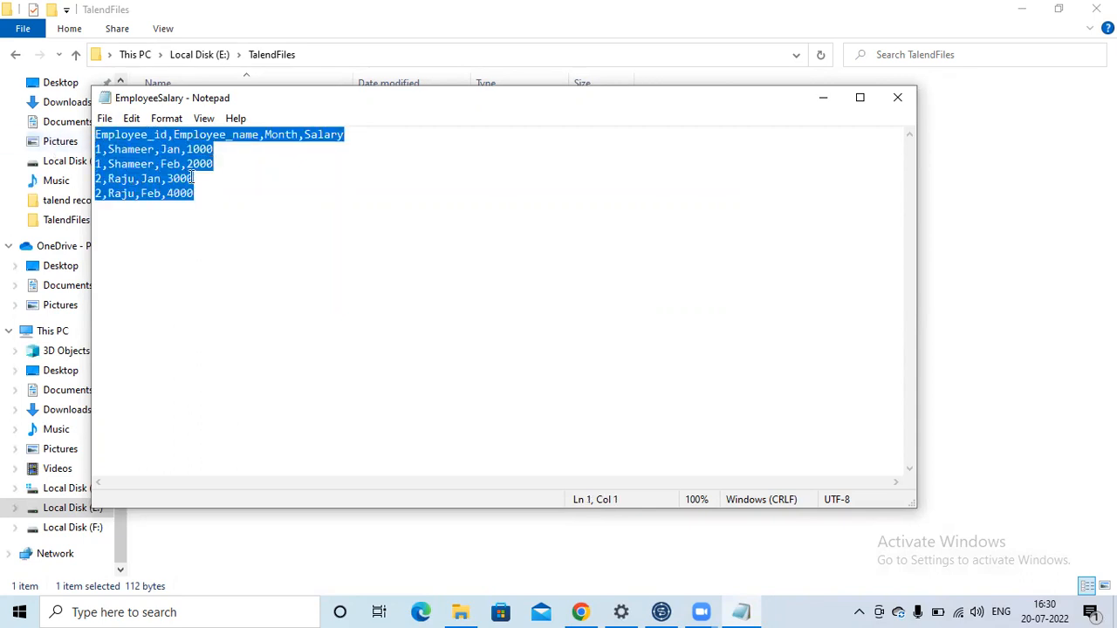
left_click(899, 97)
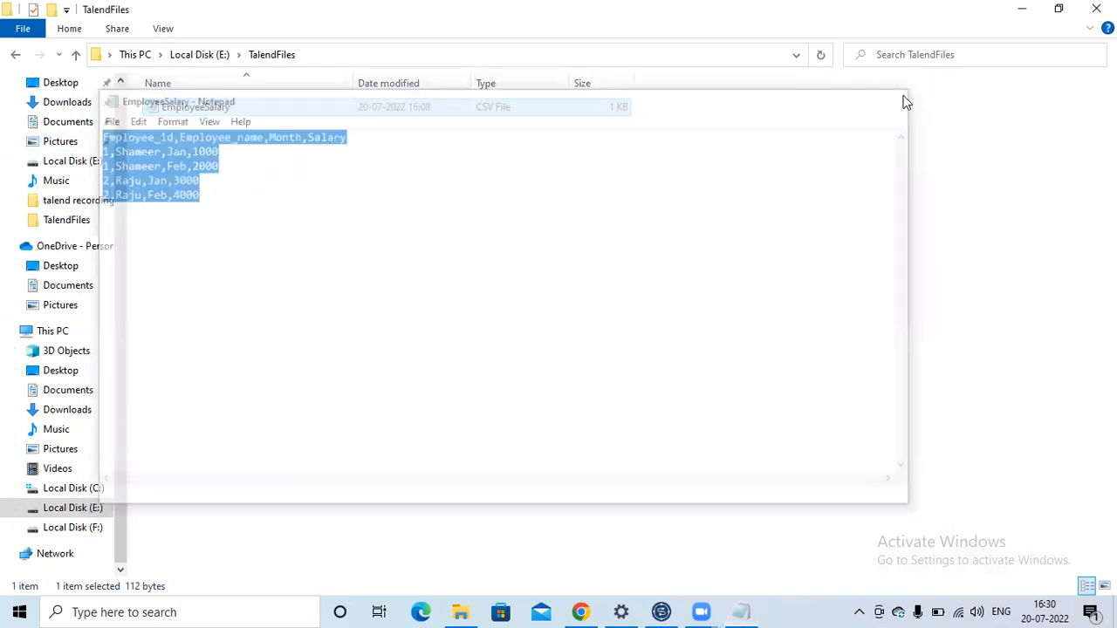
- Switch to Talend Open Studio and add a tFileInputDelimited component from the File input components to the employee_salary job
left_click(661, 611)
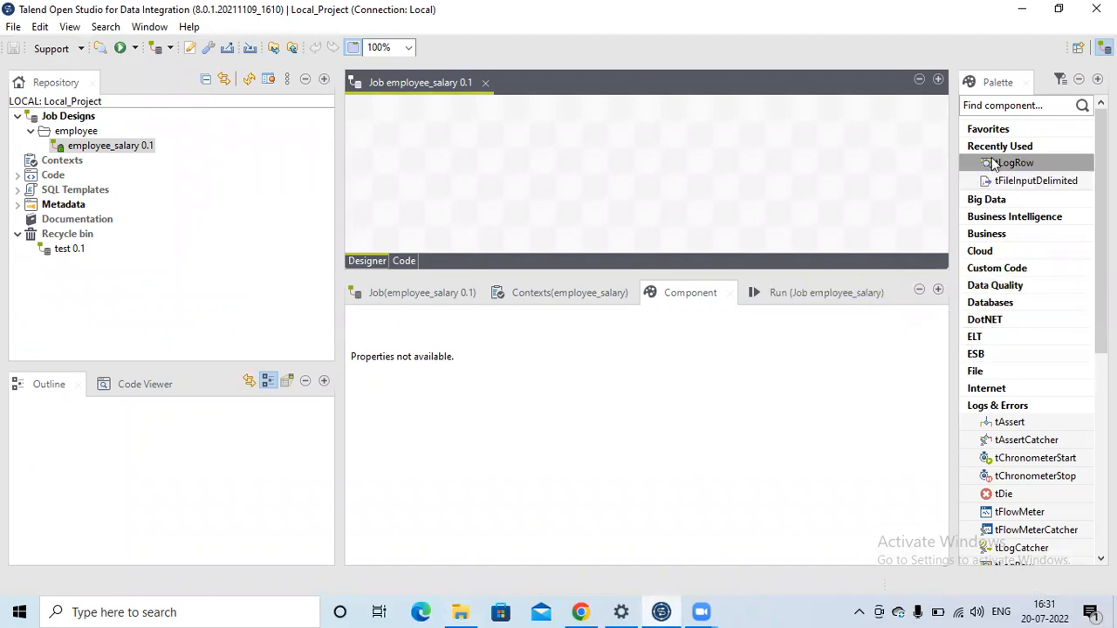
left_click(984, 371)
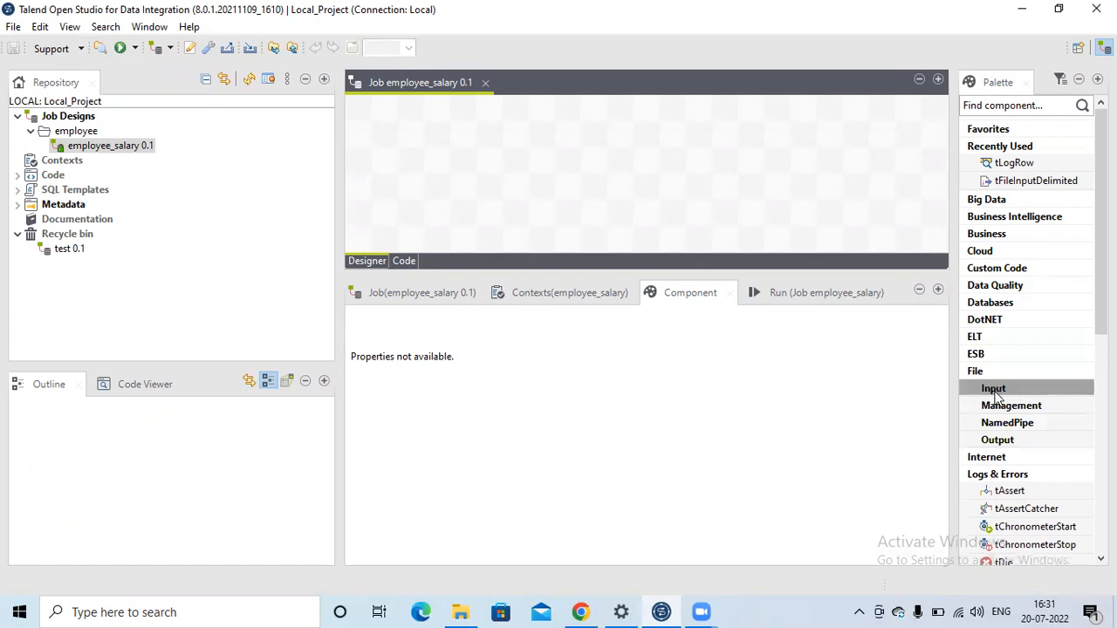
left_click(994, 393)
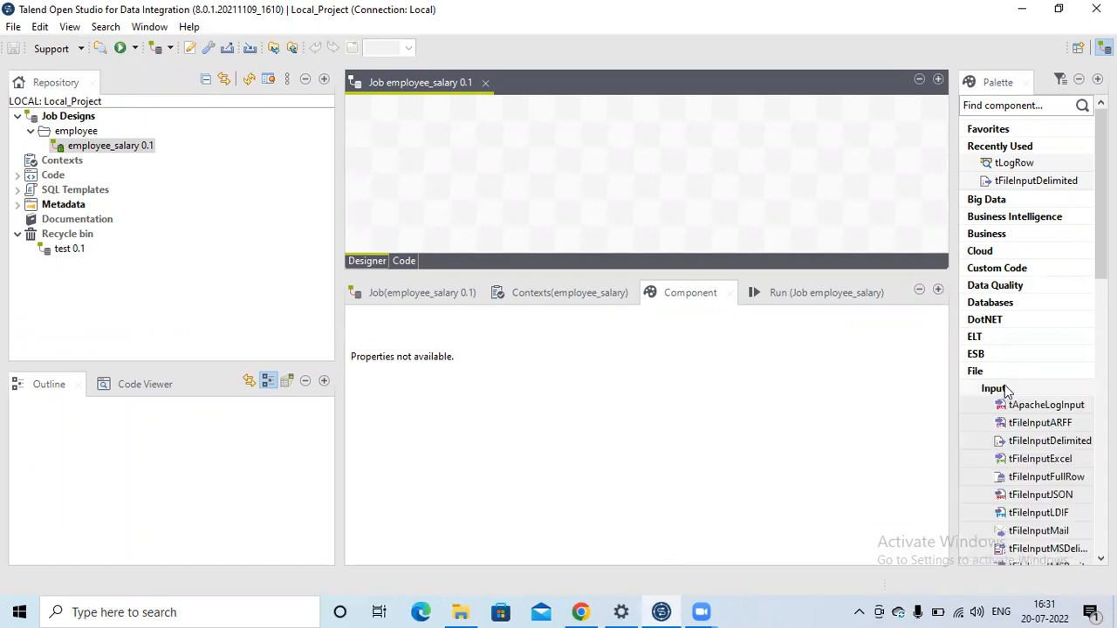
scroll(1043, 498, "down", 3)
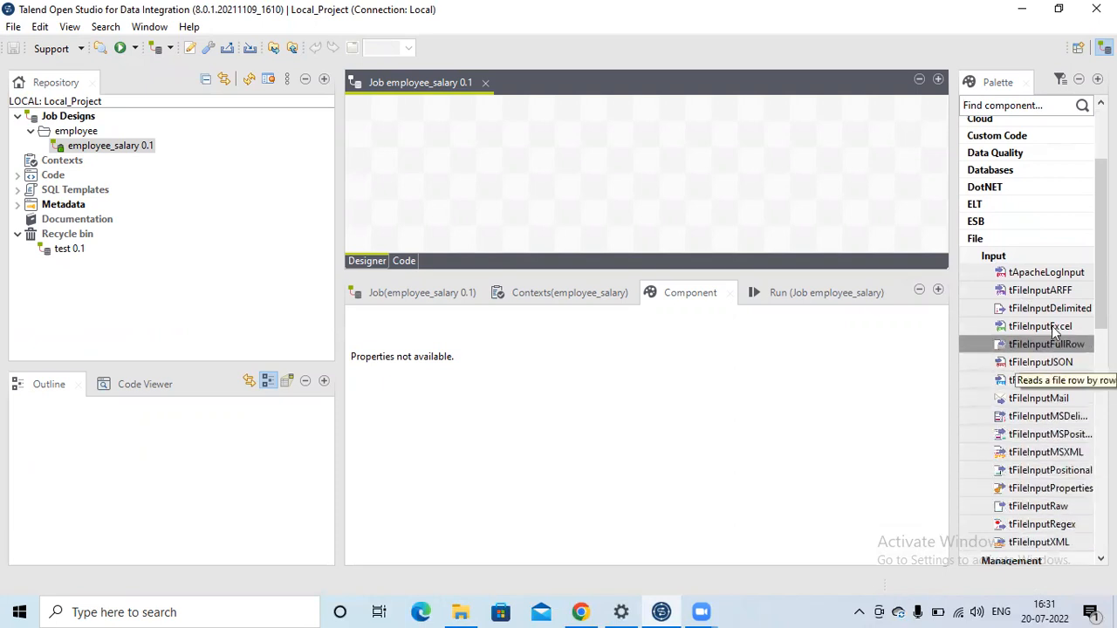
left_click_drag(1048, 309, 451, 143)
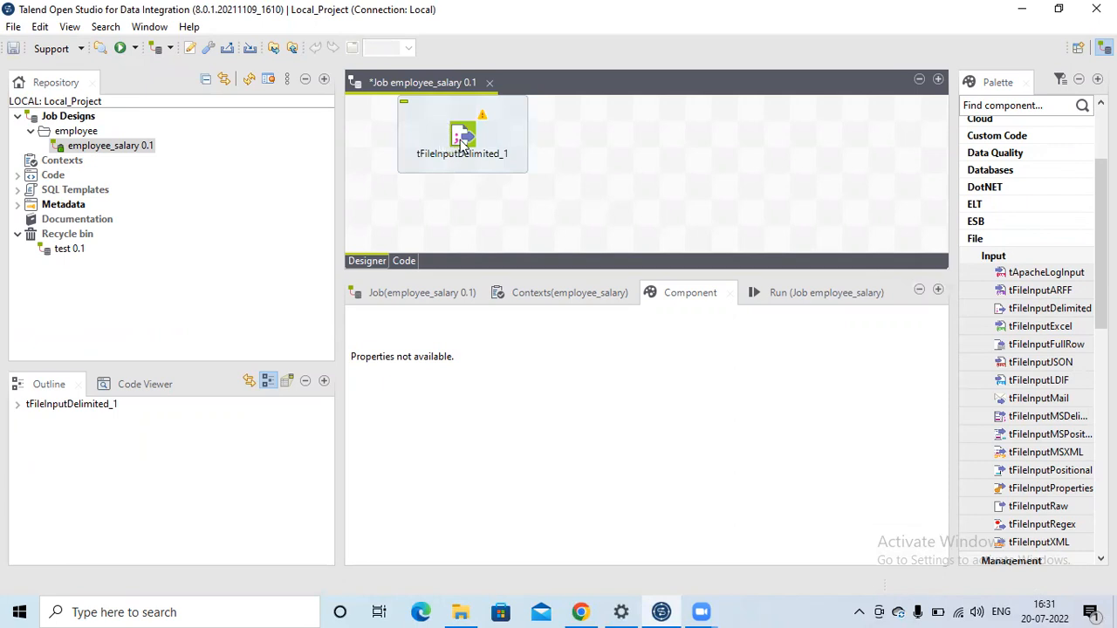
left_click(453, 159)
left_click_drag(453, 160, 454, 159)
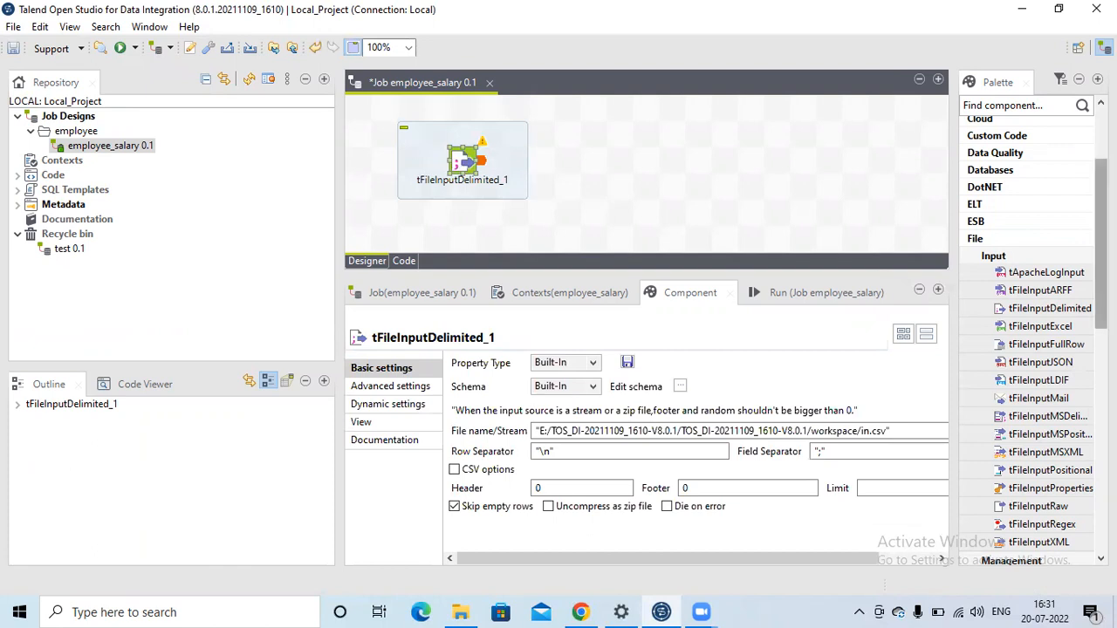
- Add a tLogRow component from Logs & Errors to the job, to the right of the tFileInputDelimited component
scroll(1030, 331, "down", 6)
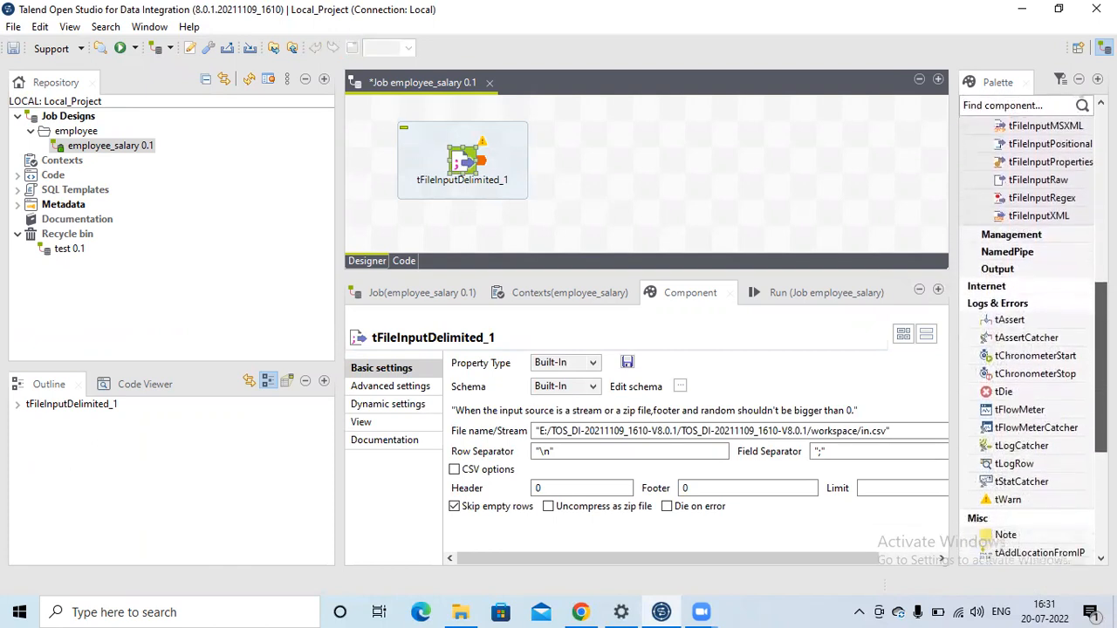
left_click_drag(1101, 366, 1102, 368)
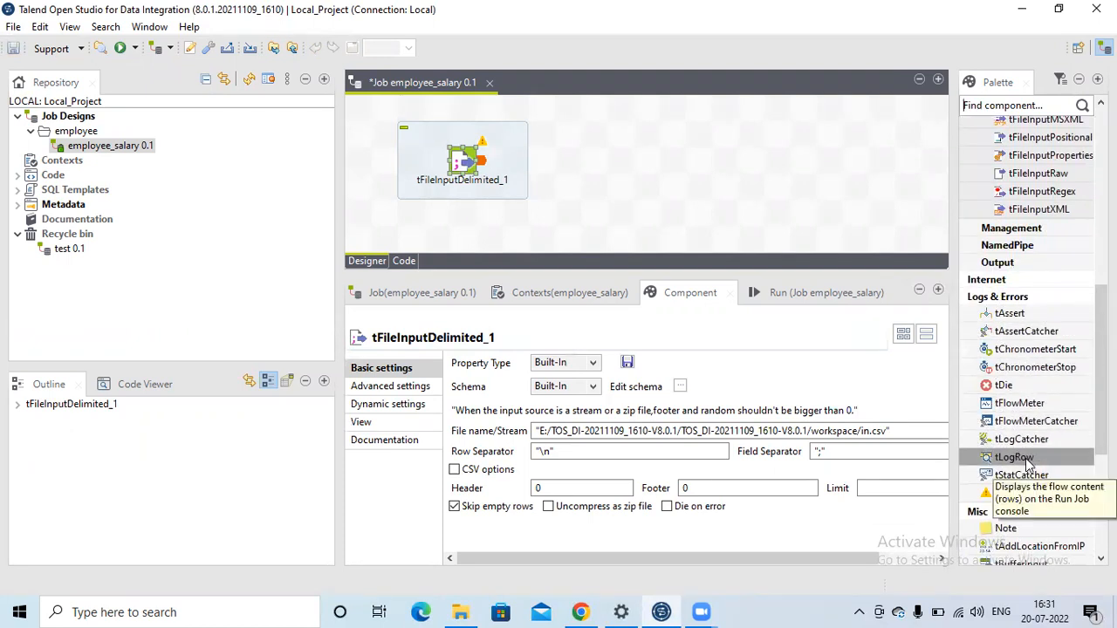
left_click_drag(1028, 463, 714, 159)
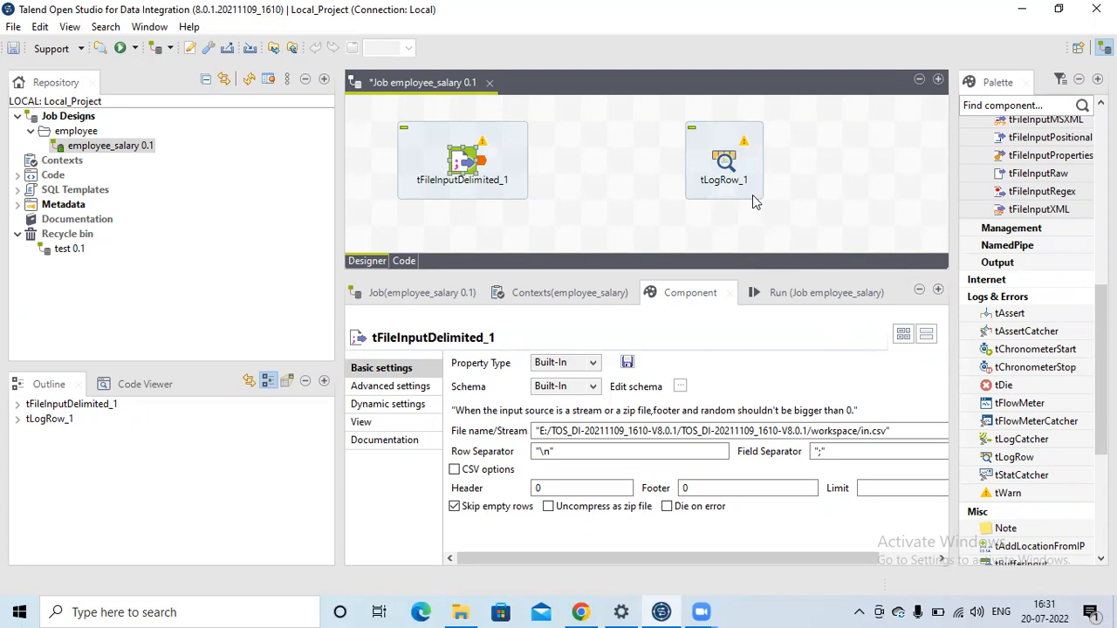
- Connect tFileInputDelimited_1 to tLogRow_1 with a Main row and review the input component's file and row separator settings
right_click(462, 164)
left_click(619, 139)
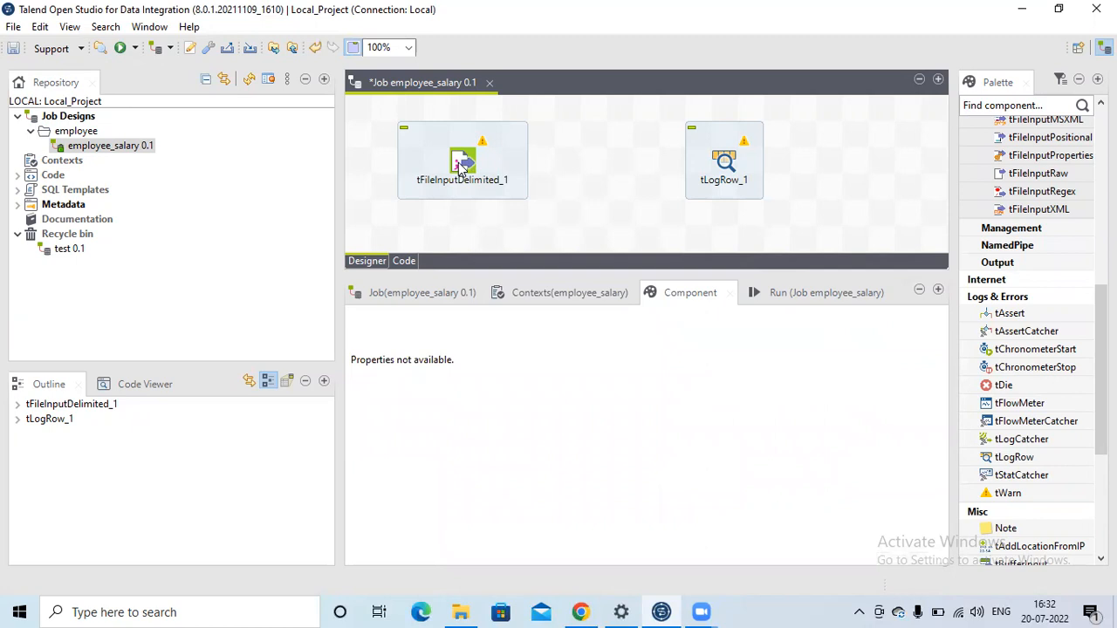
left_click_drag(460, 167, 726, 166)
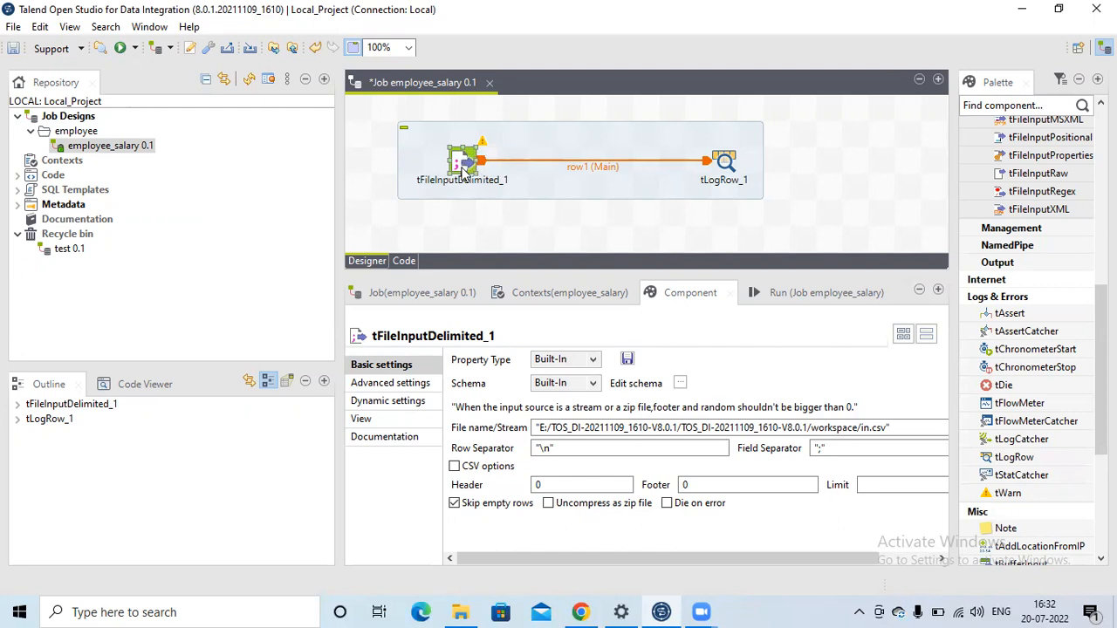
left_click_drag(889, 427, 563, 448)
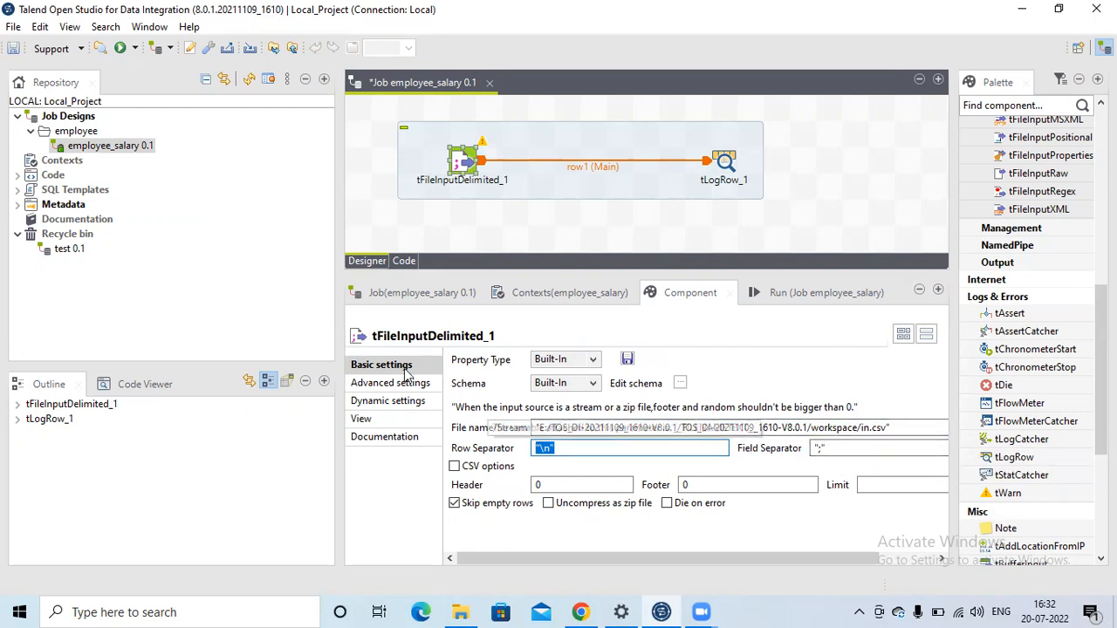
- Create a new delimited file metadata entry named employee_salary in the repository and proceed to its file settings
left_click(19, 206)
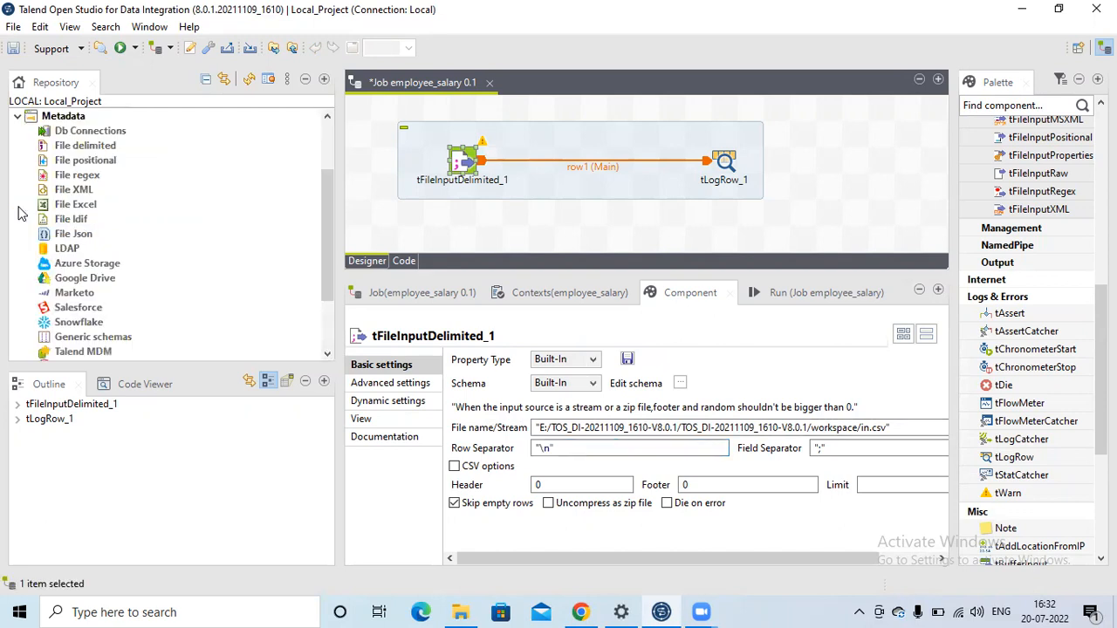
left_click(326, 120)
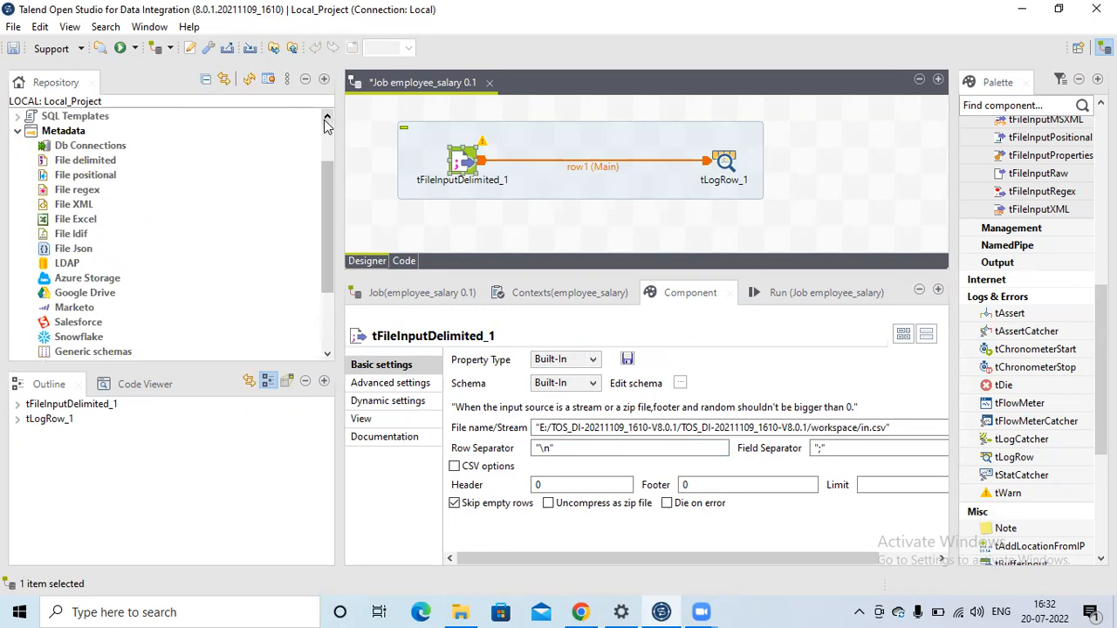
scroll(327, 126, "up", 5)
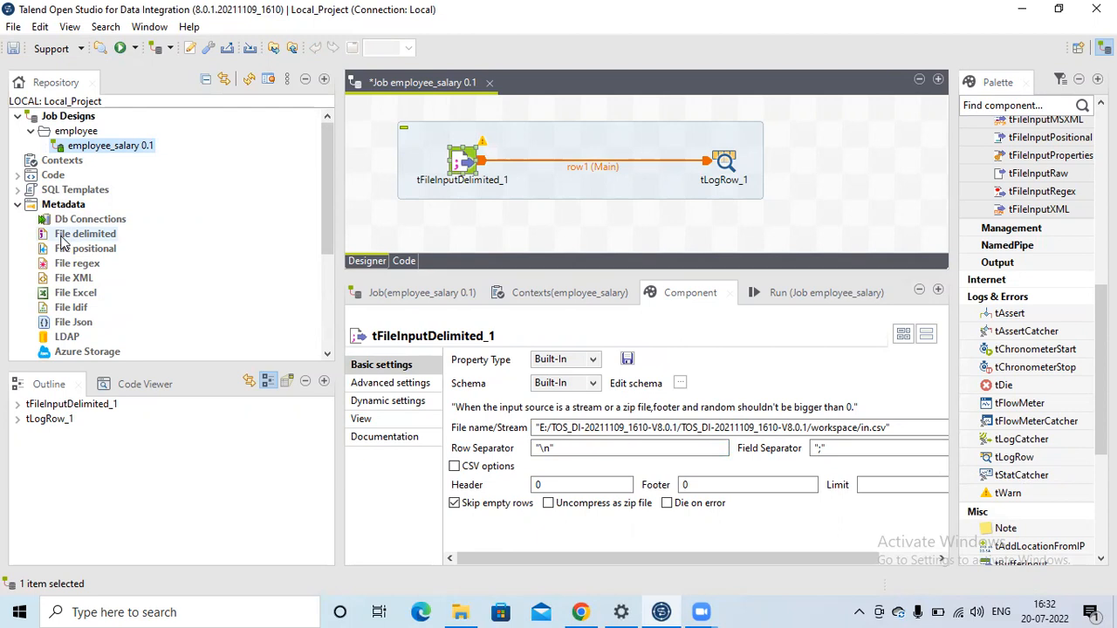
right_click(63, 243)
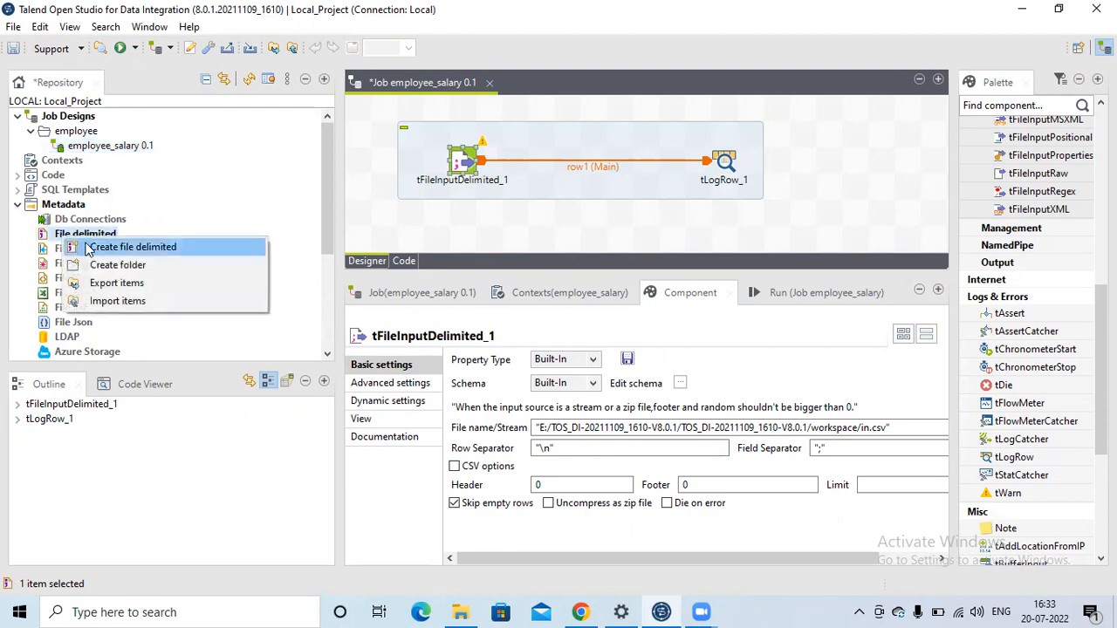
left_click(99, 251)
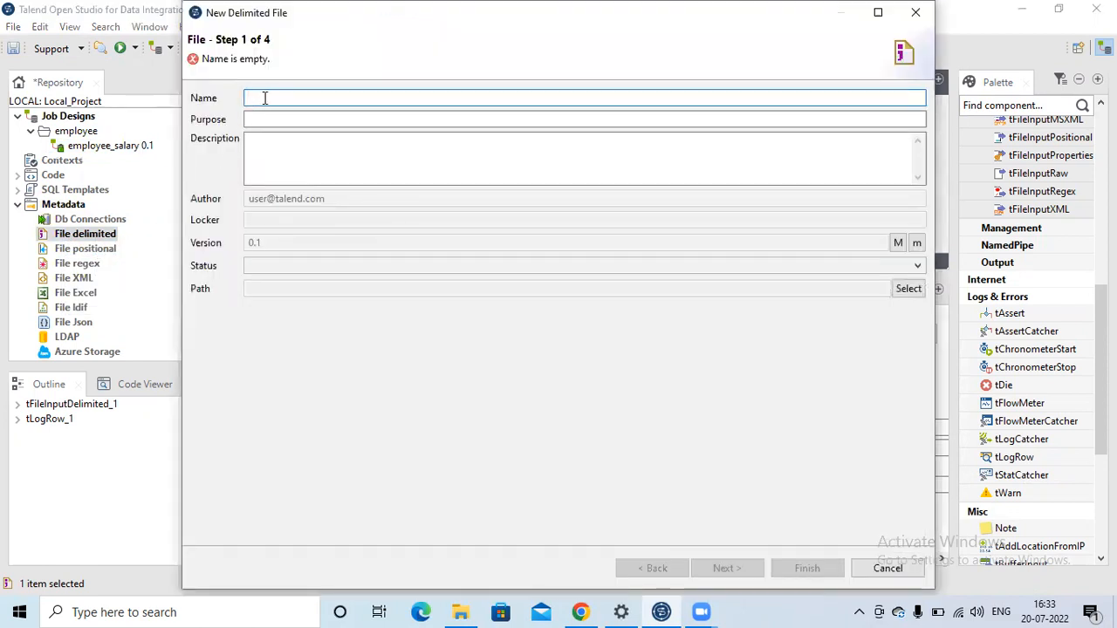
type("e")
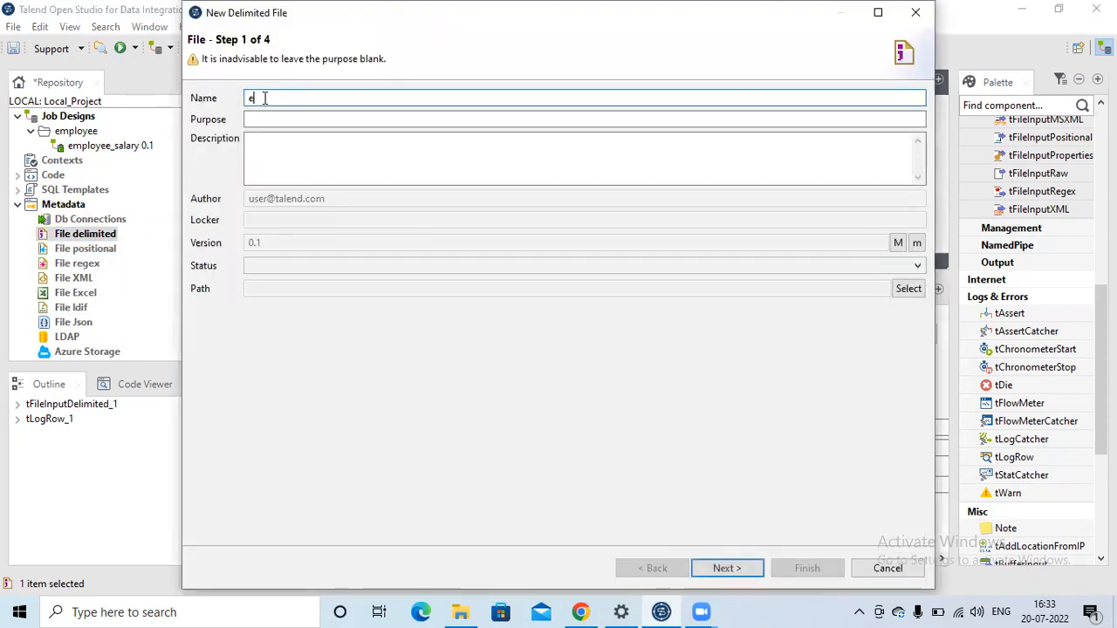
type("mployee_salary")
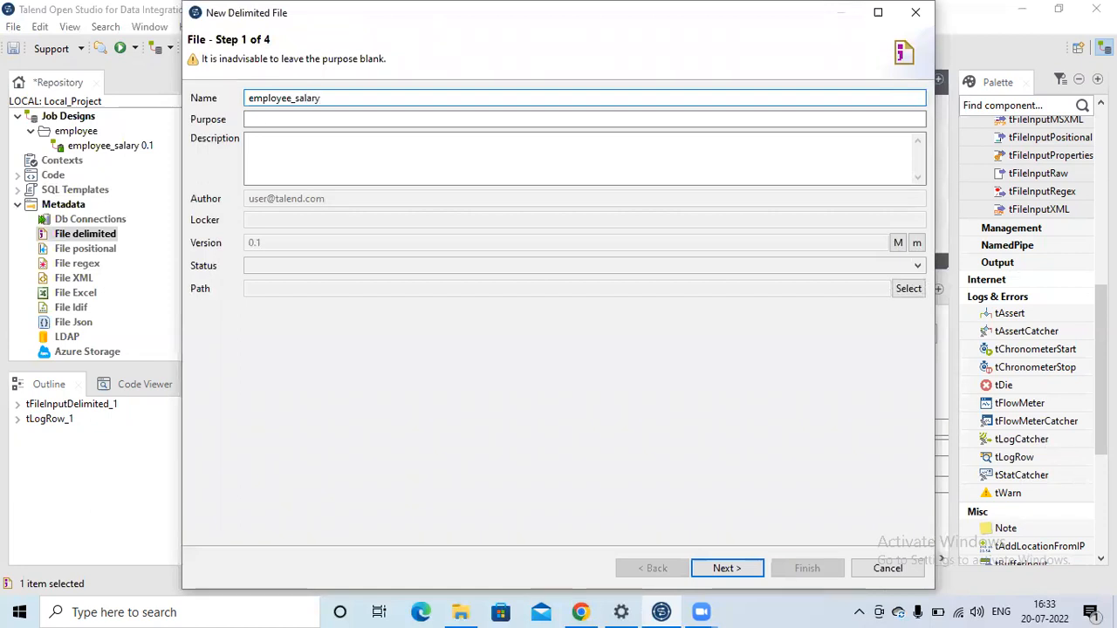
left_click(269, 154)
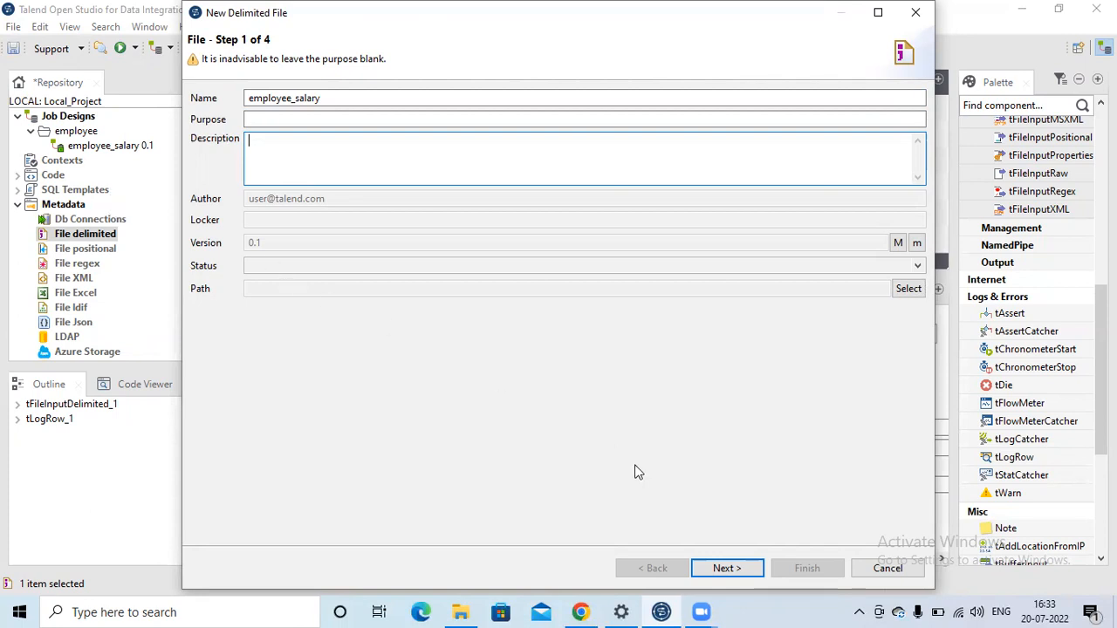
left_click(724, 573)
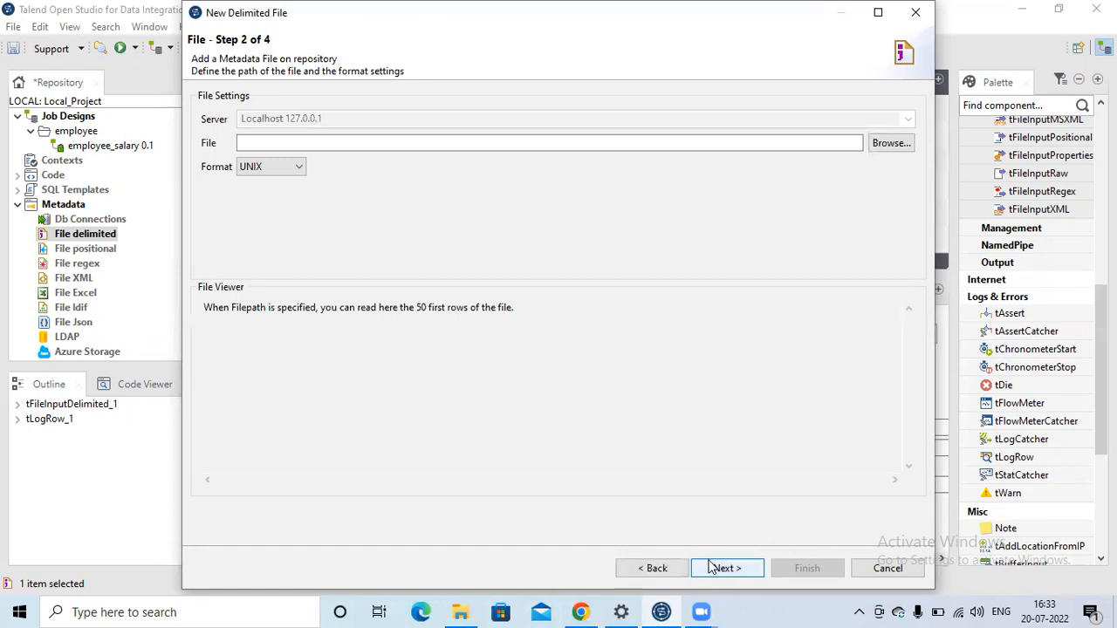
- Set the metadata file format to WINDOWS and choose EmployeeSalary.csv from the TalendFiles folder as the source file
left_click(291, 174)
left_click(275, 184)
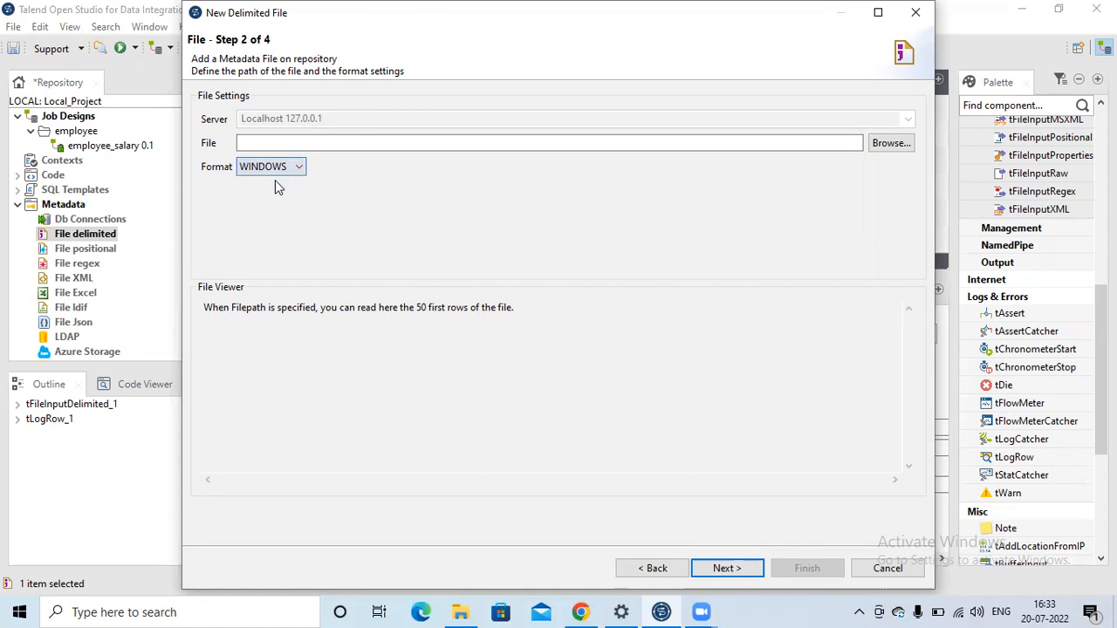
left_click(883, 147)
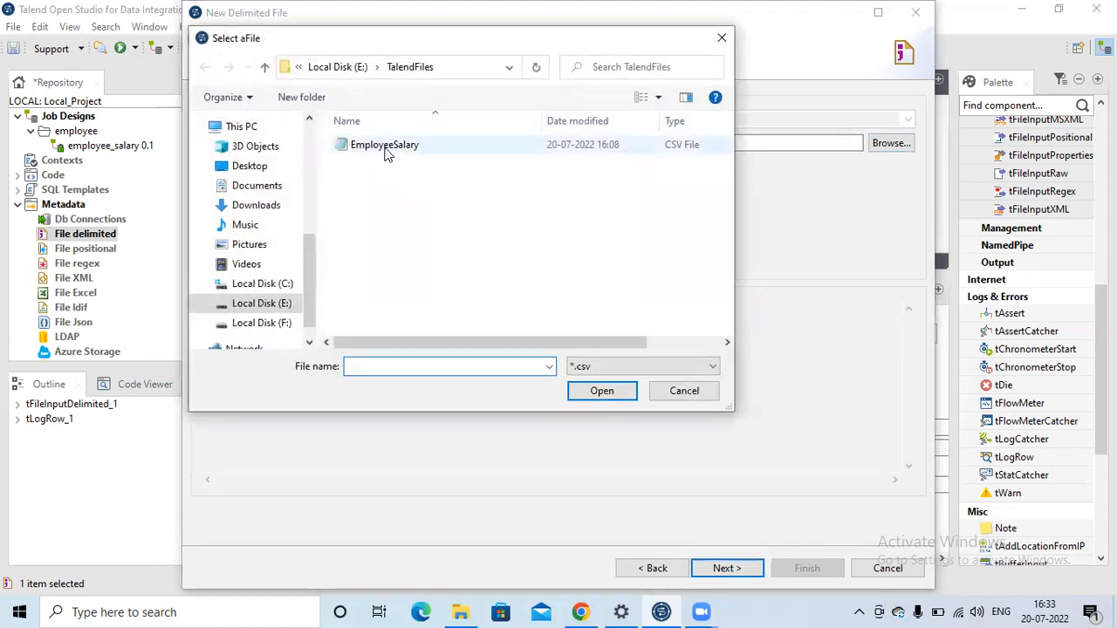
left_click(387, 150)
left_click(603, 391)
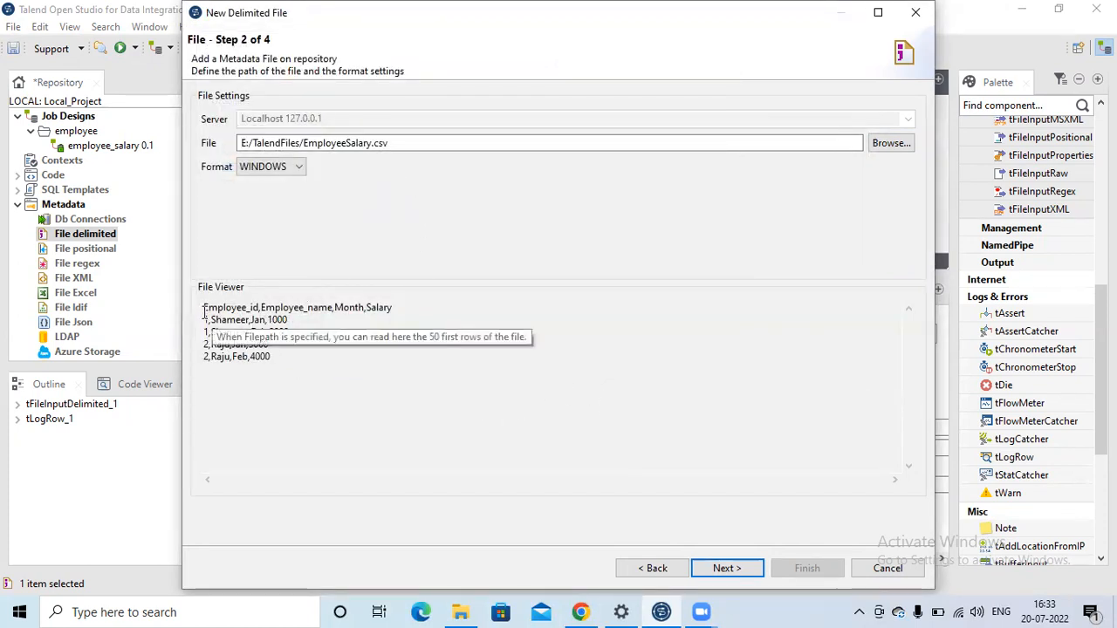
- Examine the header line and the data rows of EmployeeSalary.csv in the file viewer
mouse_move(203, 307)
left_mouse_down()
mouse_move(293, 355)
mouse_move(203, 319)
mouse_move(197, 304)
left_mouse_up()
left_click(293, 355)
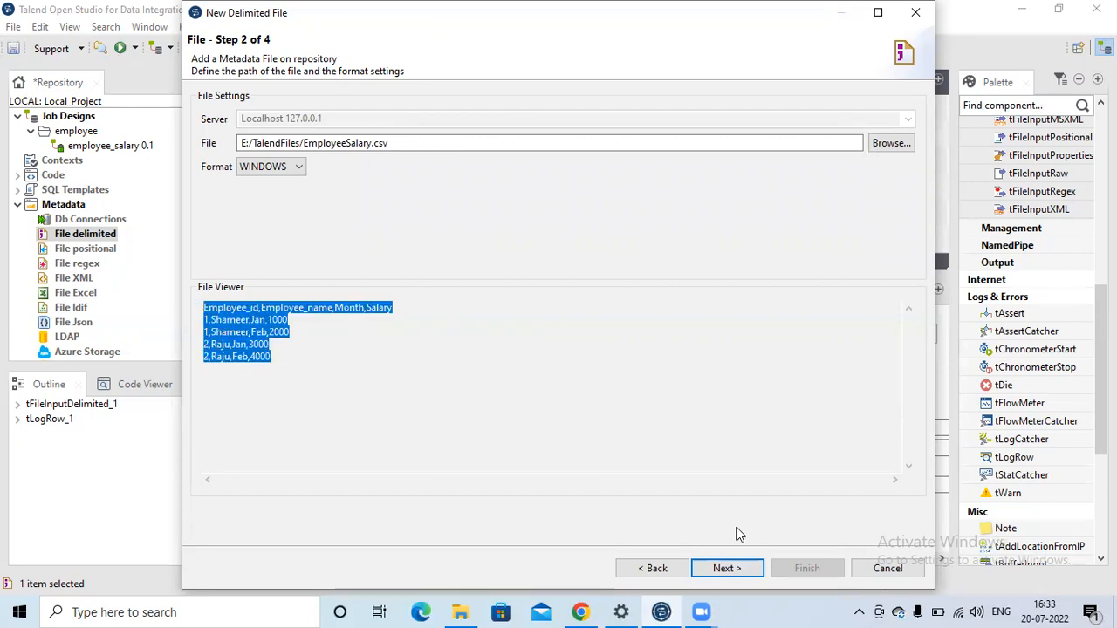
left_click(299, 320)
left_click_drag(395, 307, 195, 301)
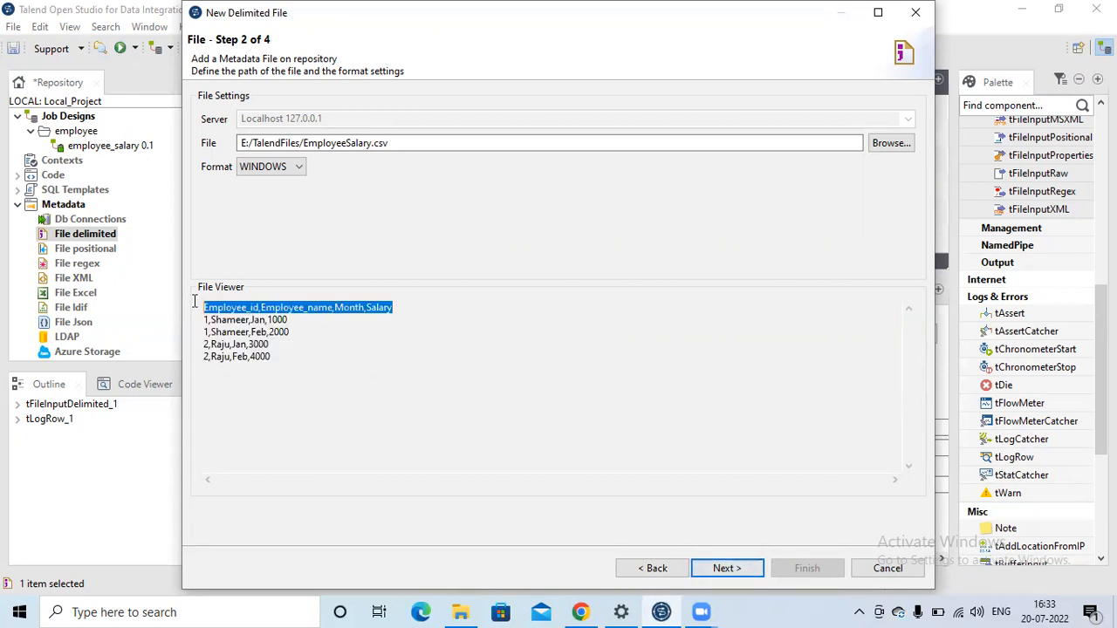
left_click(206, 307)
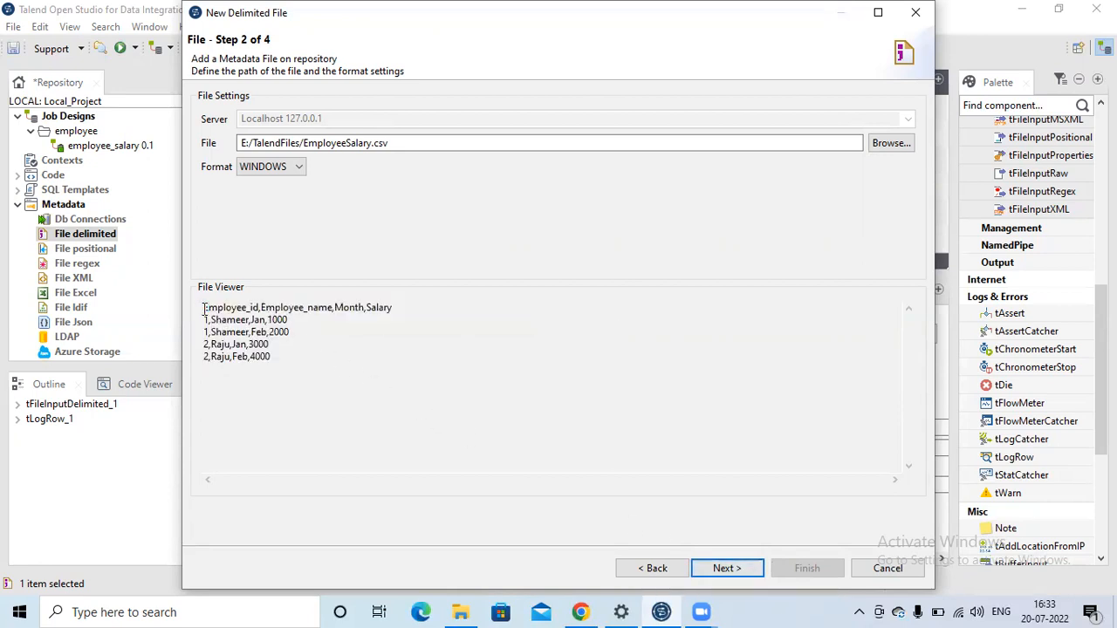
left_click_drag(204, 320, 287, 357)
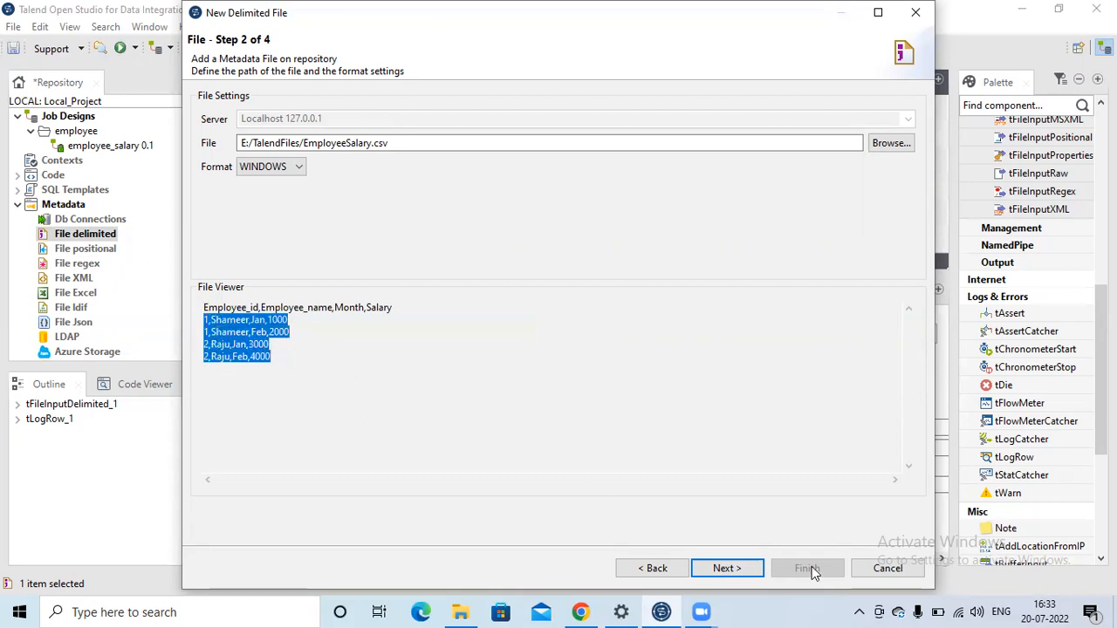
- Proceed to the parse settings, set the field separator to Comma and refresh the preview
left_click(730, 568)
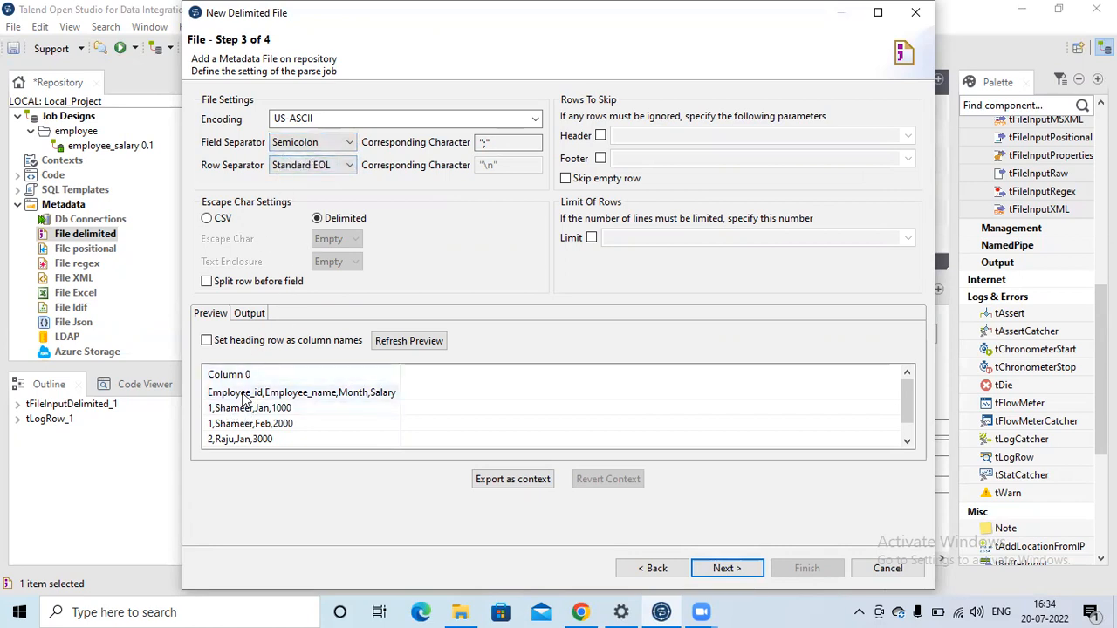
left_click(320, 144)
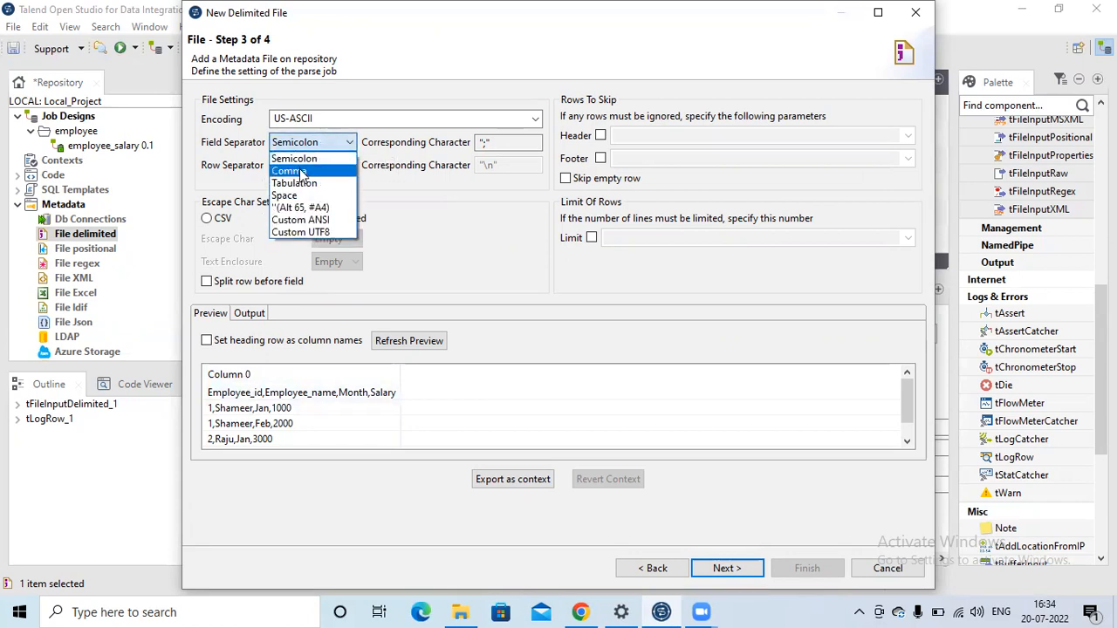
left_click(301, 172)
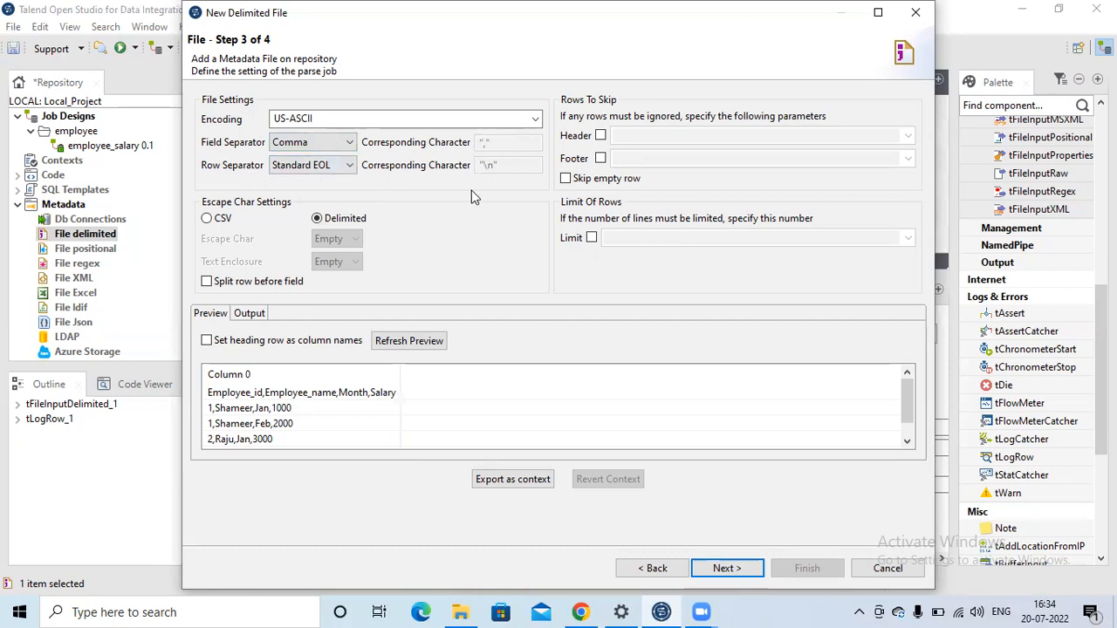
left_click(407, 342)
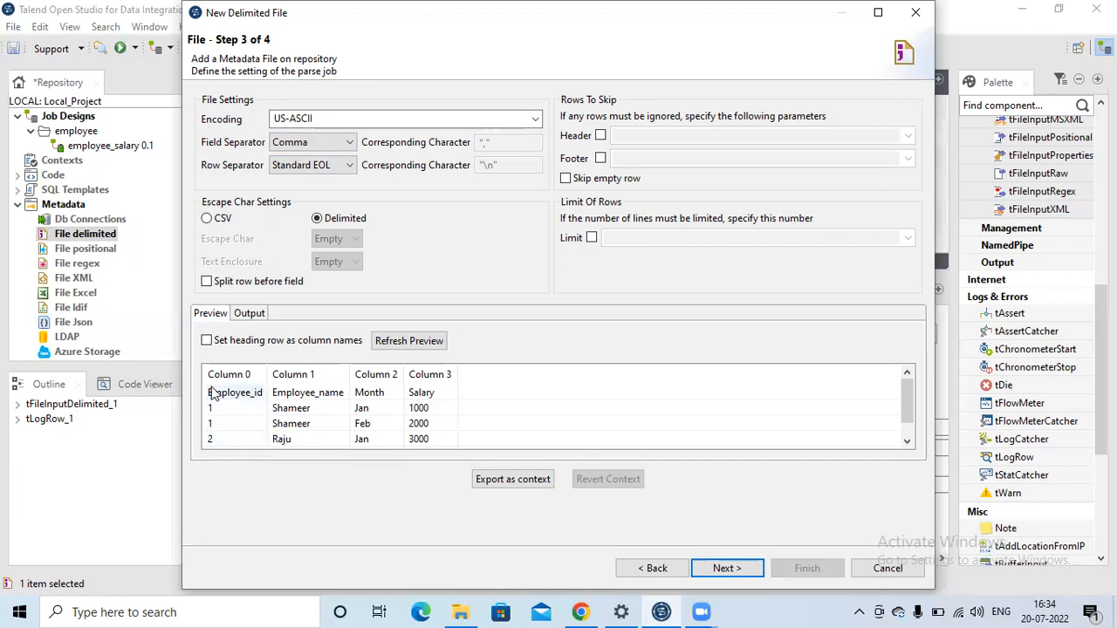
- Skip 1 header row in the parse settings and refresh the preview
left_click(600, 136)
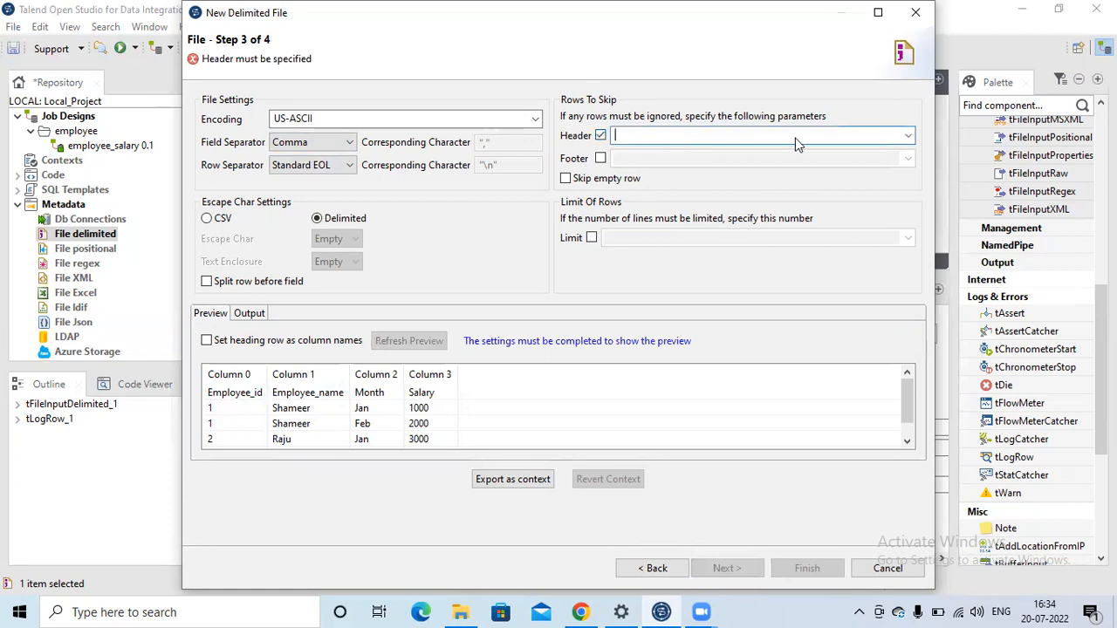
left_click(892, 140)
left_click(664, 155)
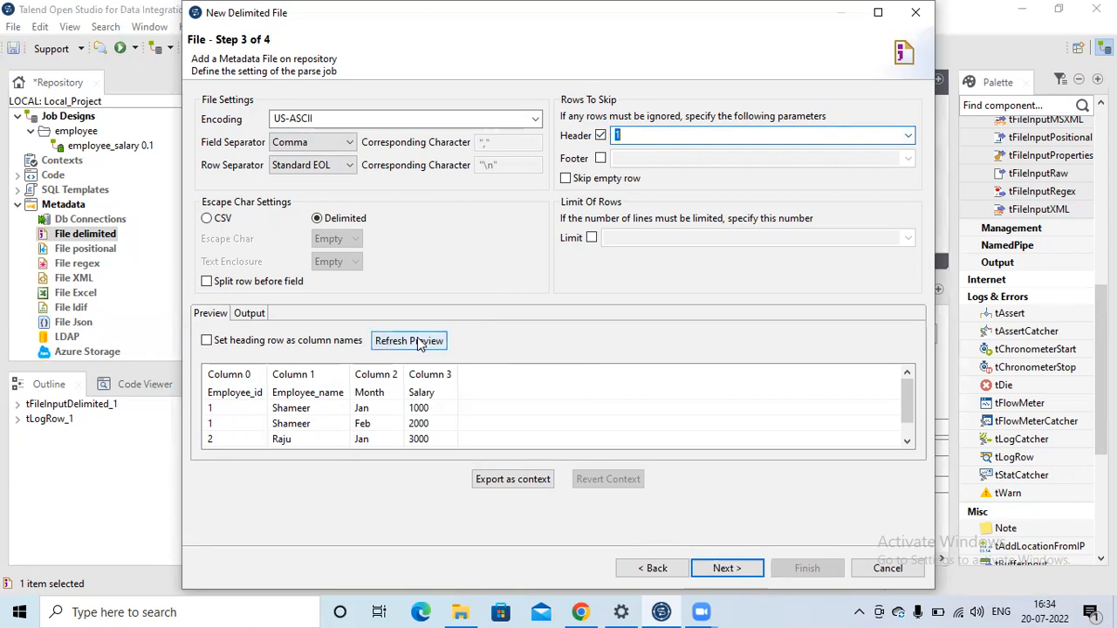
left_click(418, 339)
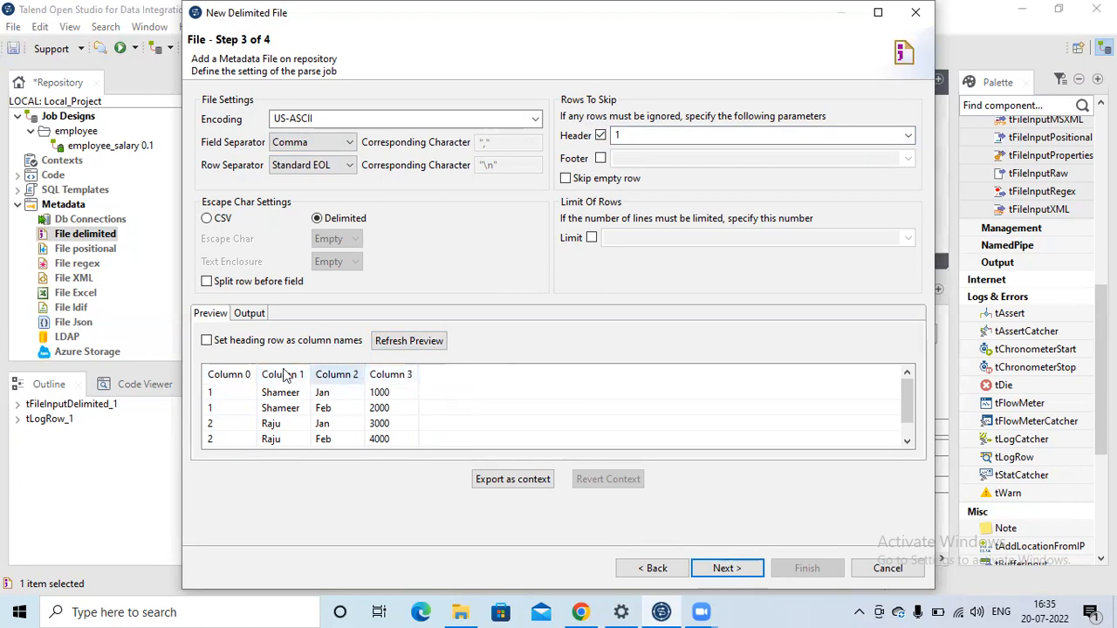
- Use the heading row as column names, set the header rows to skip to 1 and refresh the preview
left_click(207, 341)
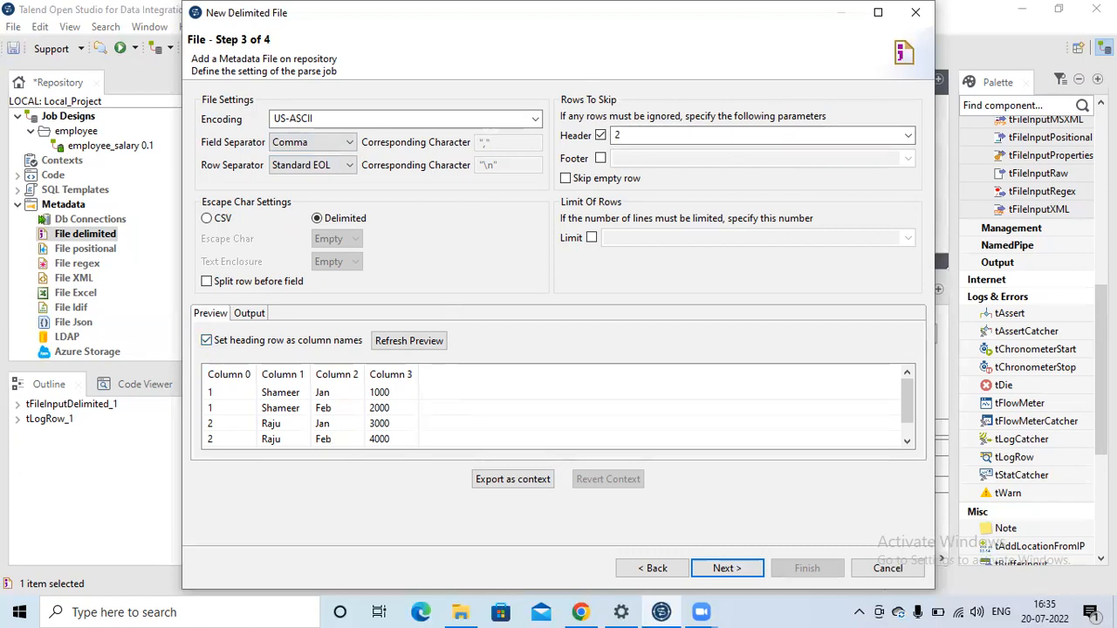
left_click(907, 135)
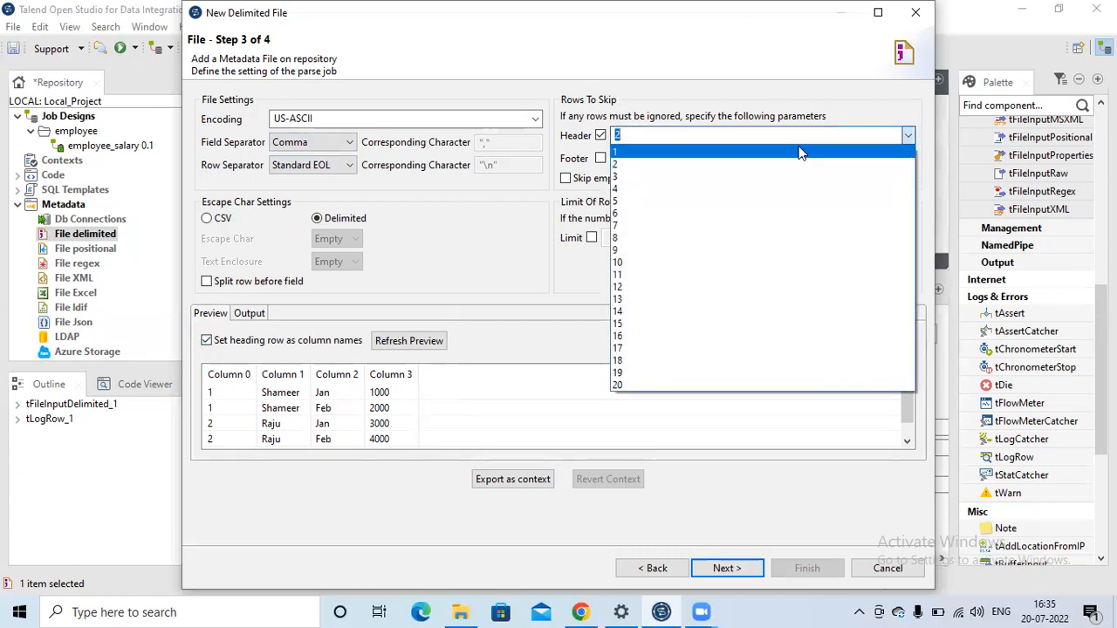
left_click(641, 157)
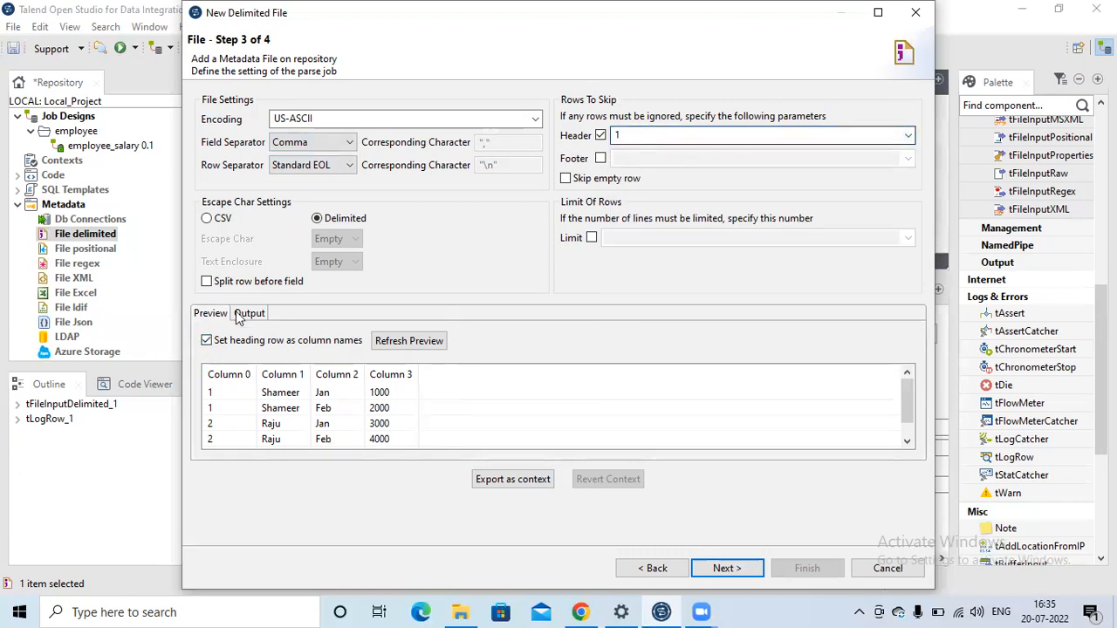
left_click(406, 342)
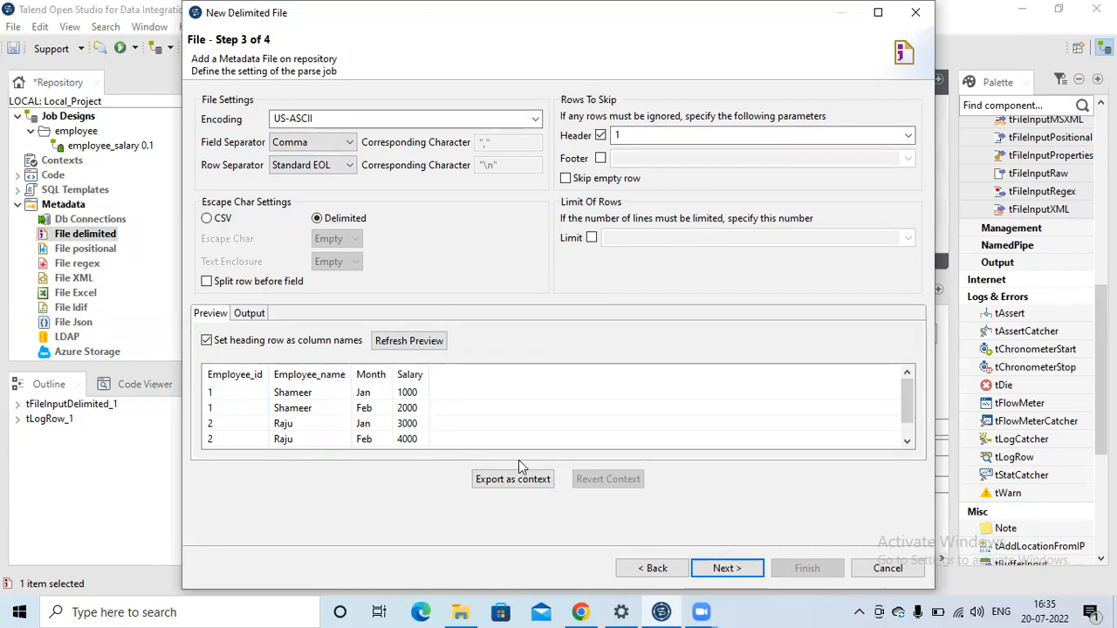
- Proceed to the schema definition and name the schema employee_salary_metadata
left_click(732, 569)
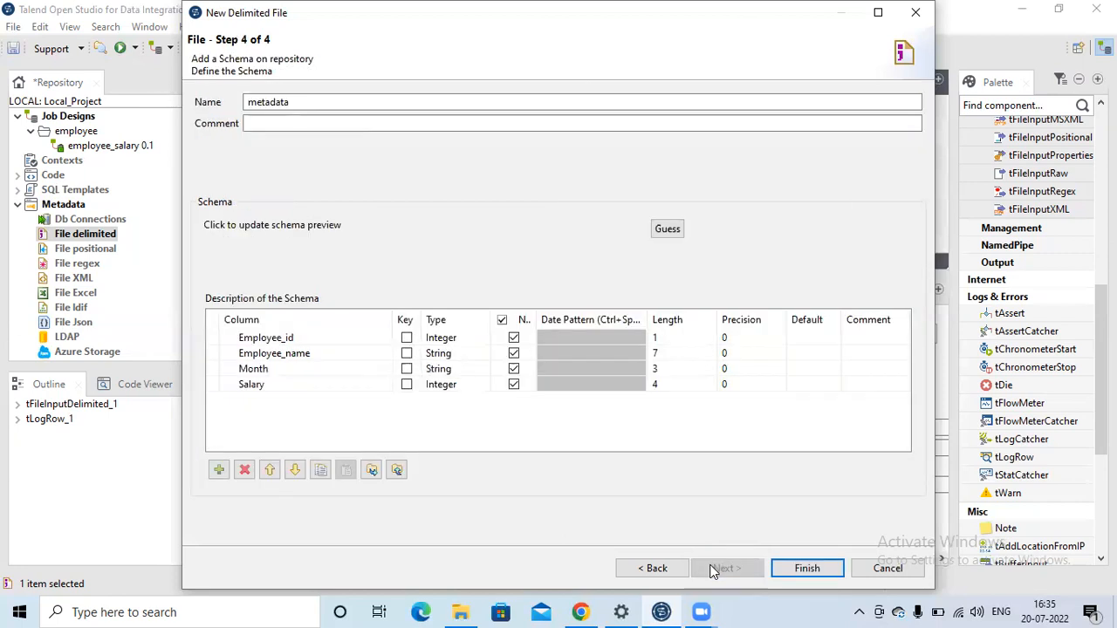
double_click(284, 102)
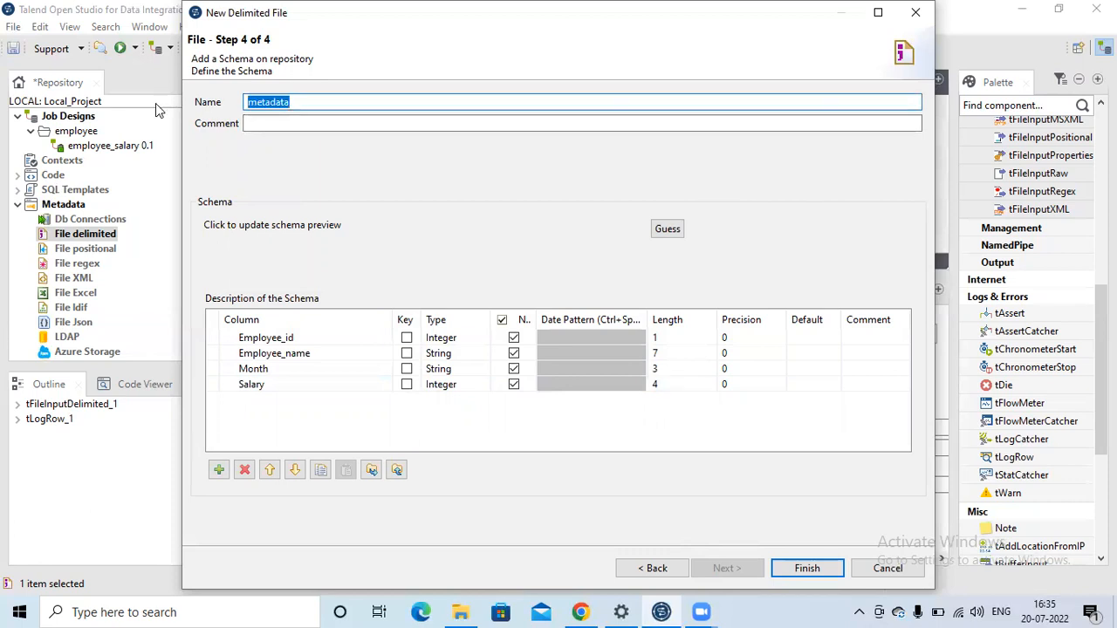
type("employee")
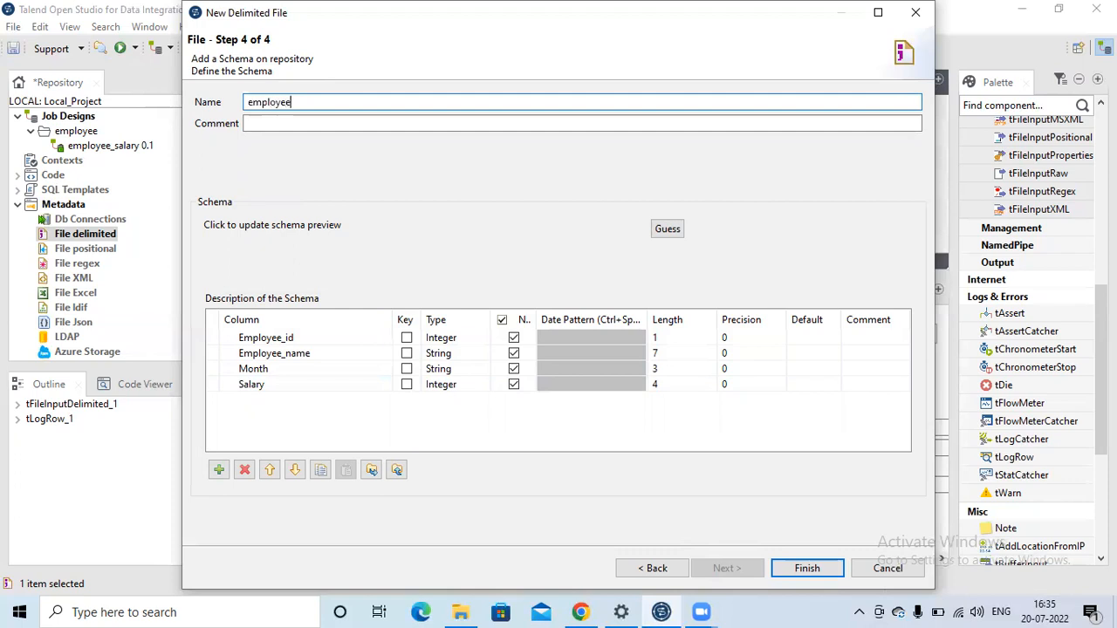
type("_salary_metadata")
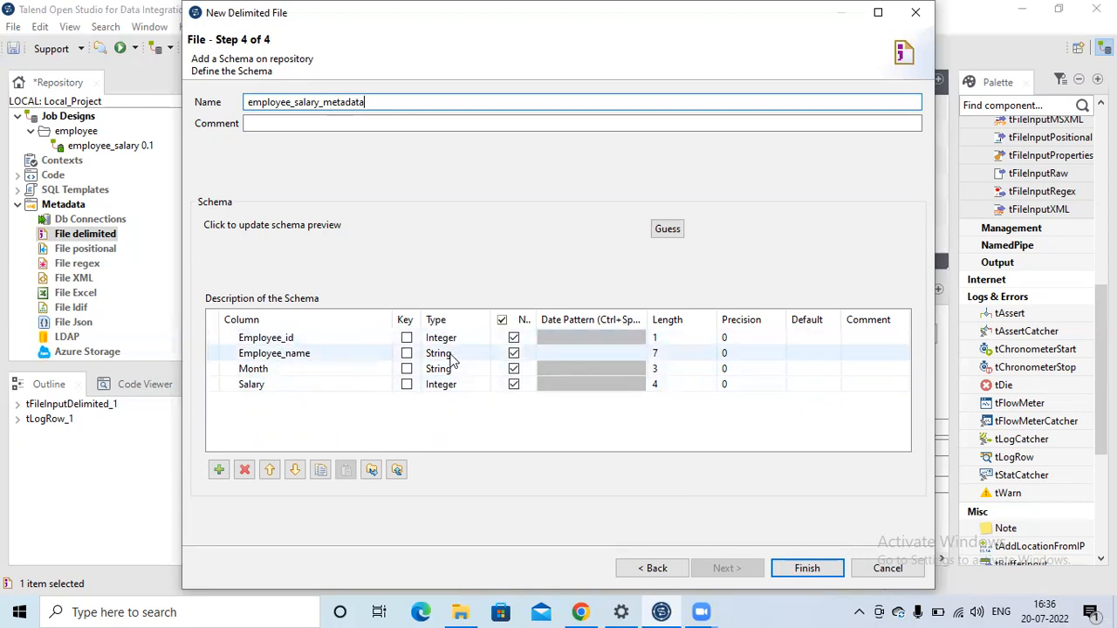
- Review the data types offered for Employee_id, keep int | Integer and finish creating the delimited file metadata
left_click(478, 344)
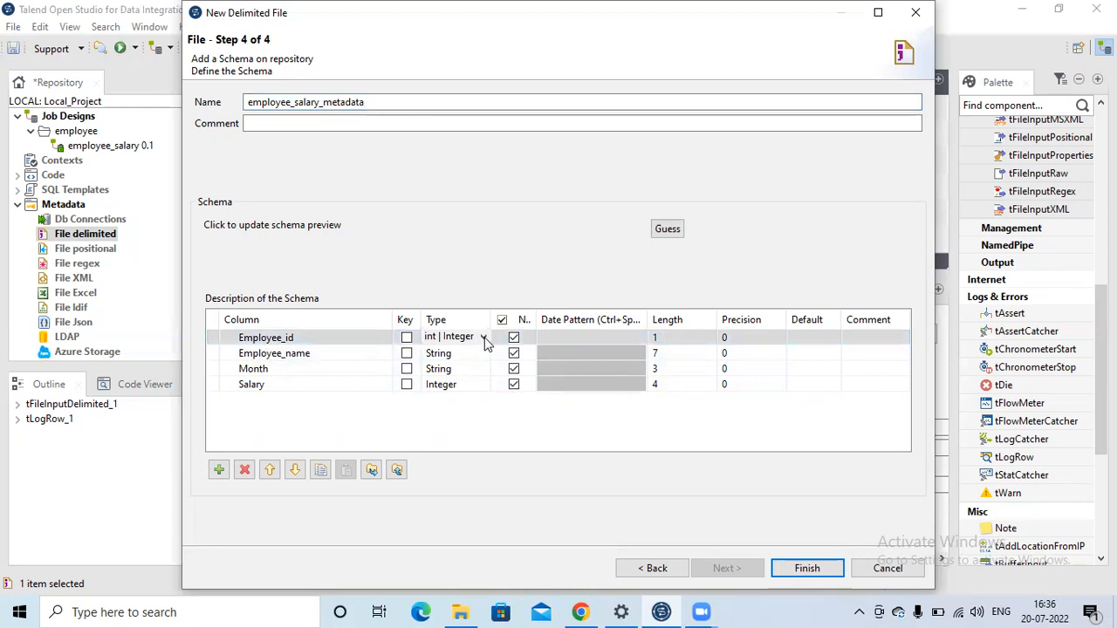
left_click(484, 339)
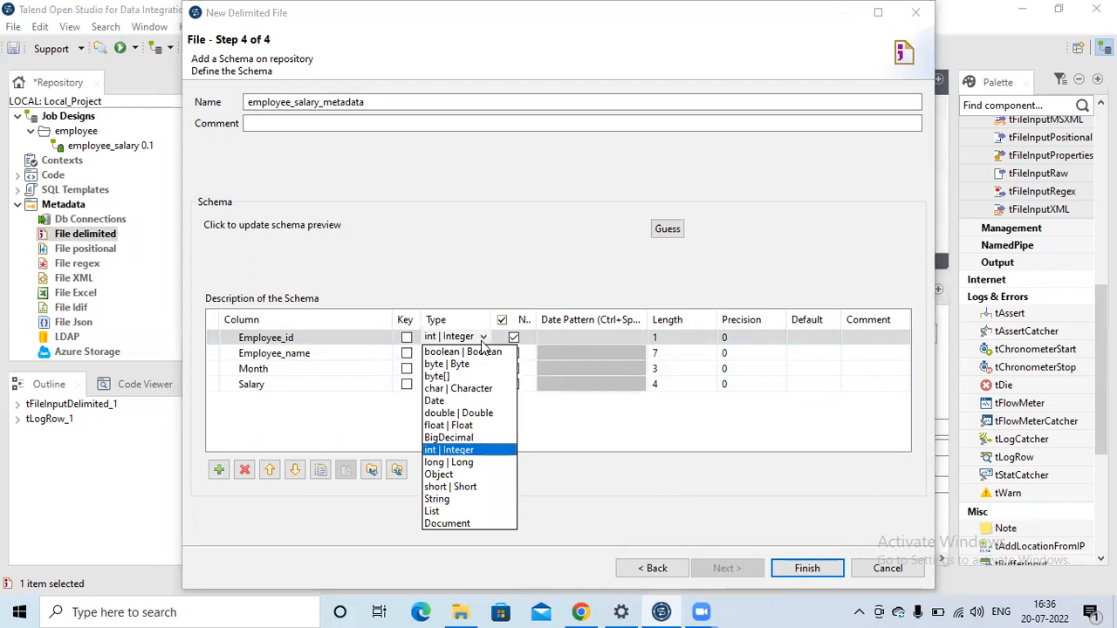
left_click(461, 268)
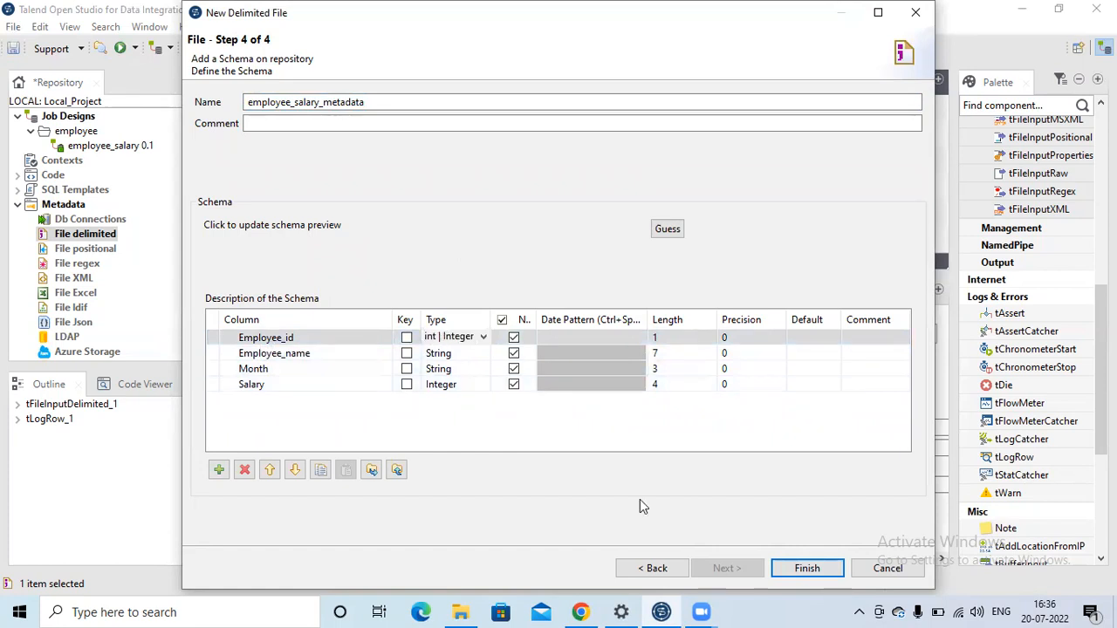
left_click(810, 576)
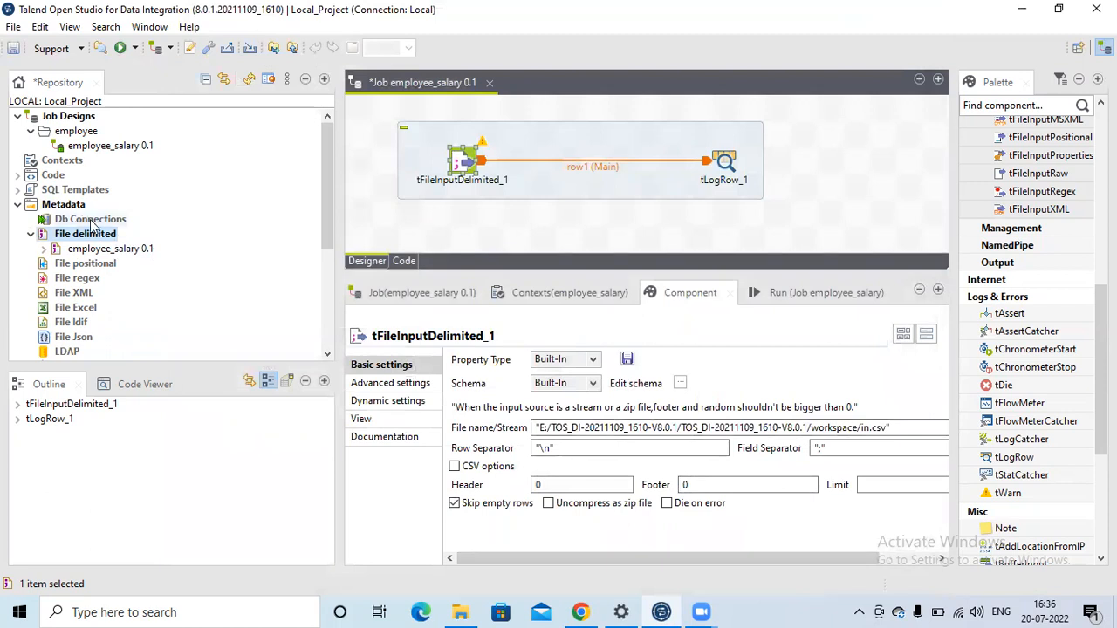
- Expand the employee_salary delimited metadata in the repository down to the columns of employee_salary_metadata
left_click(45, 250)
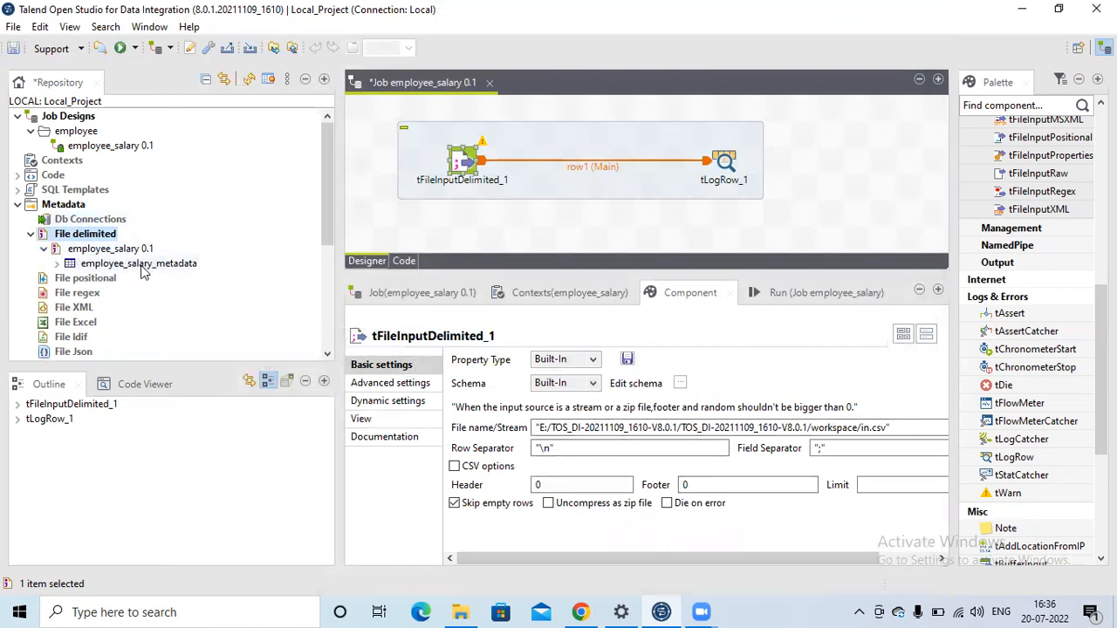
left_click(57, 263)
left_click(70, 278)
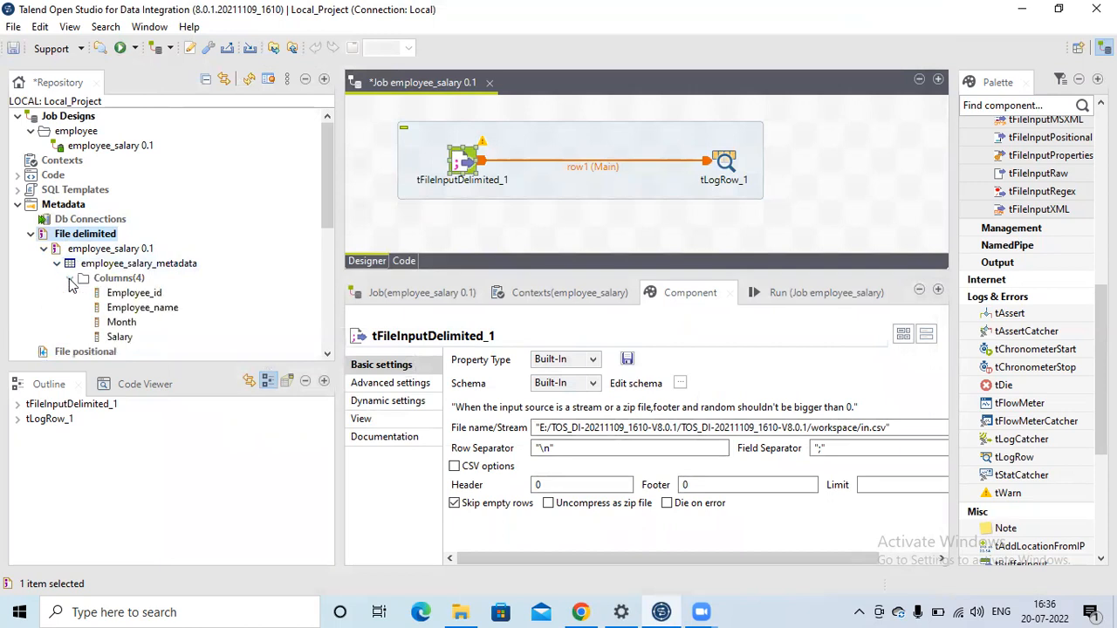
left_click_drag(327, 226, 327, 255)
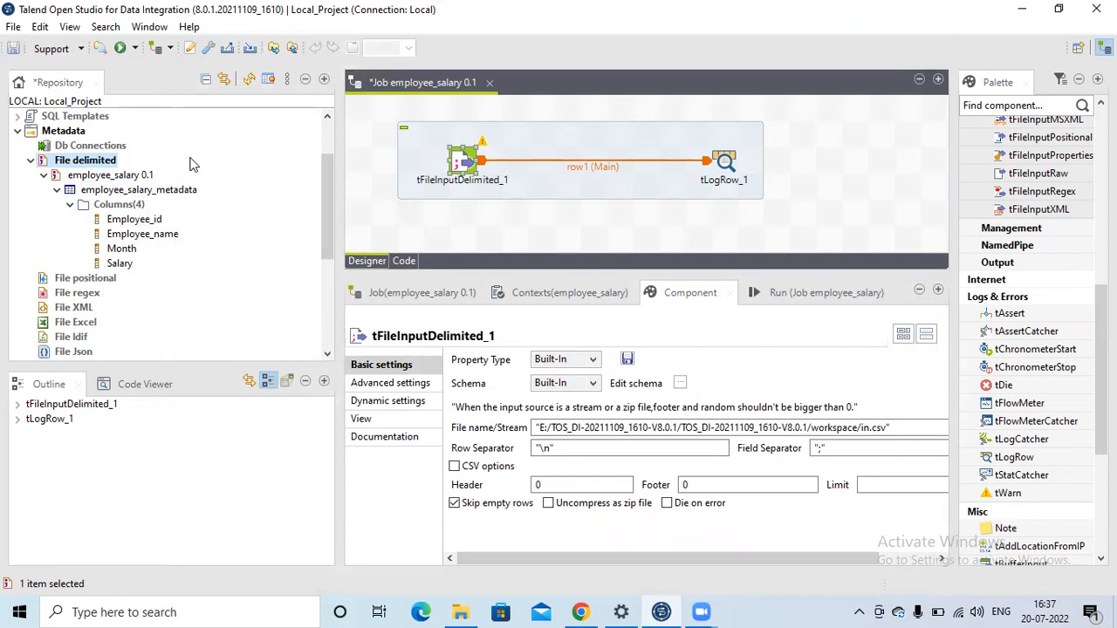
- Apply the employee_salary file metadata to tFileInputDelimited_1, leaving its repository-based file path unedited
left_click(122, 176)
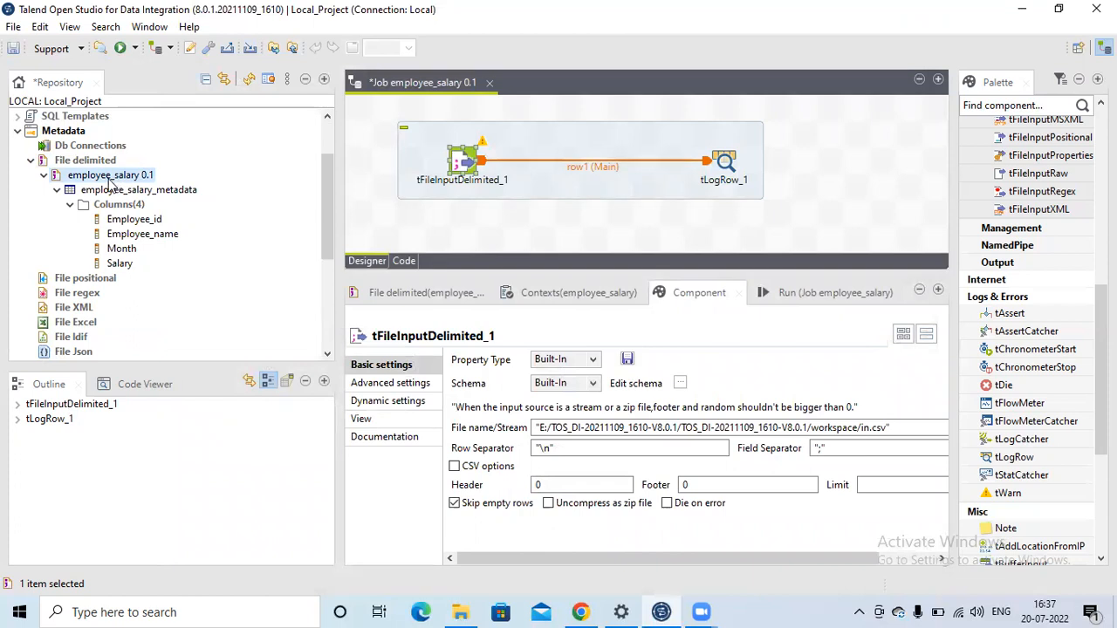
left_click_drag(111, 180, 470, 167)
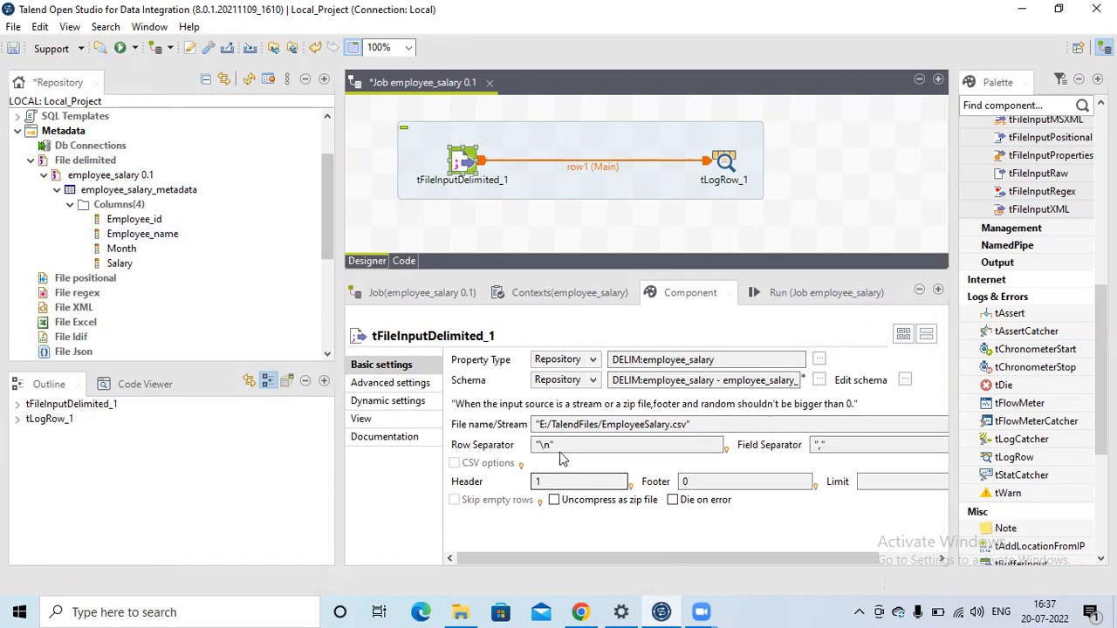
left_click(542, 426)
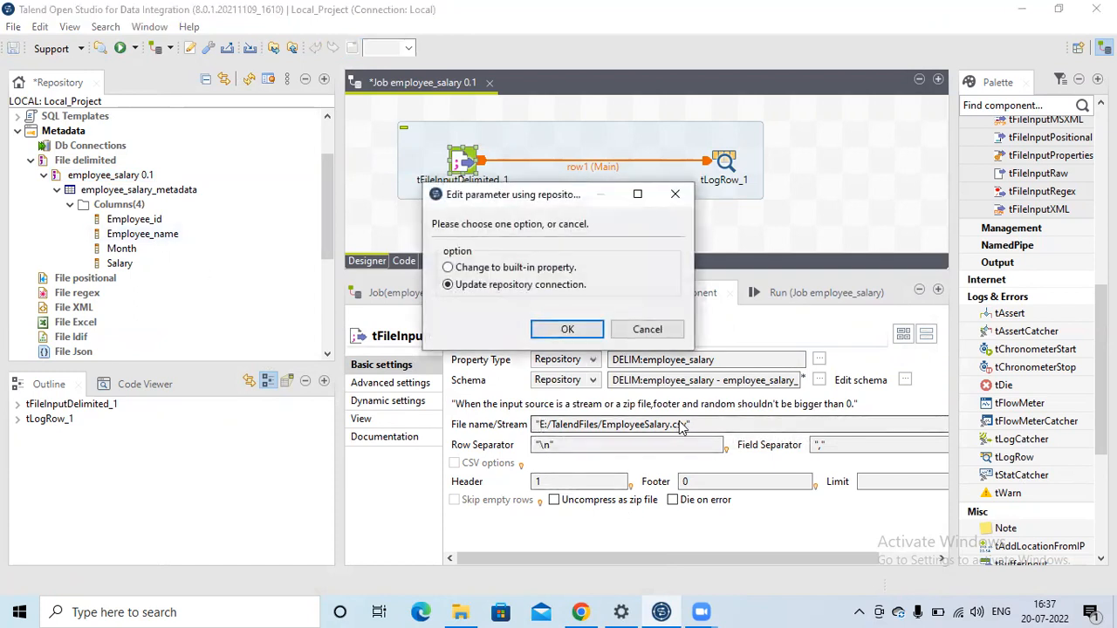
left_click(653, 329)
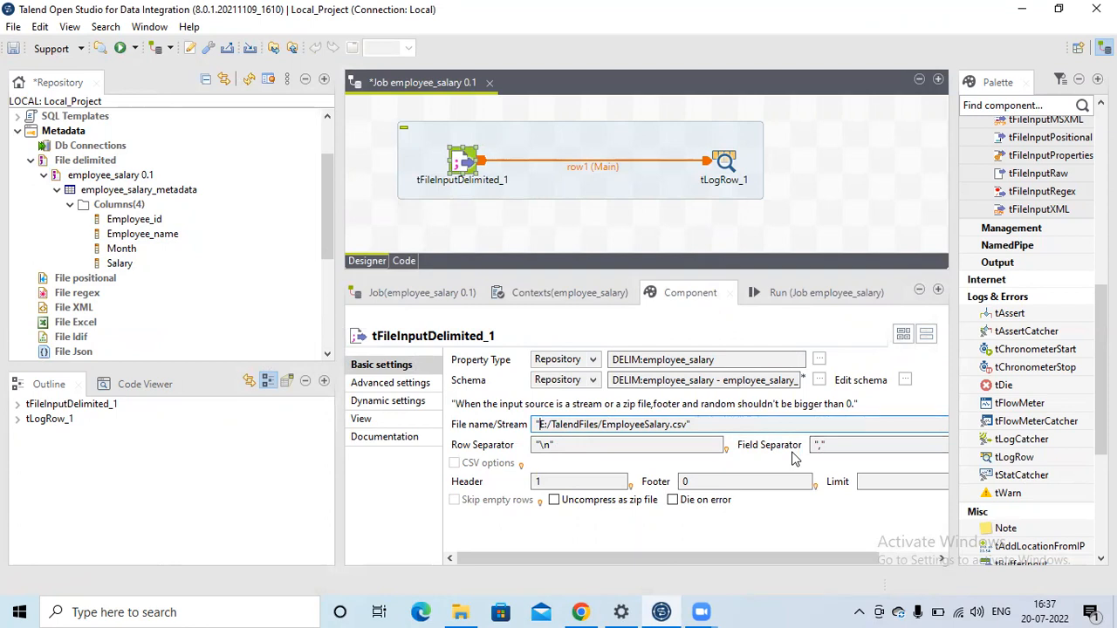
- Check the basic settings of tLogRow_1 and run the employee_salary job
left_click(724, 166)
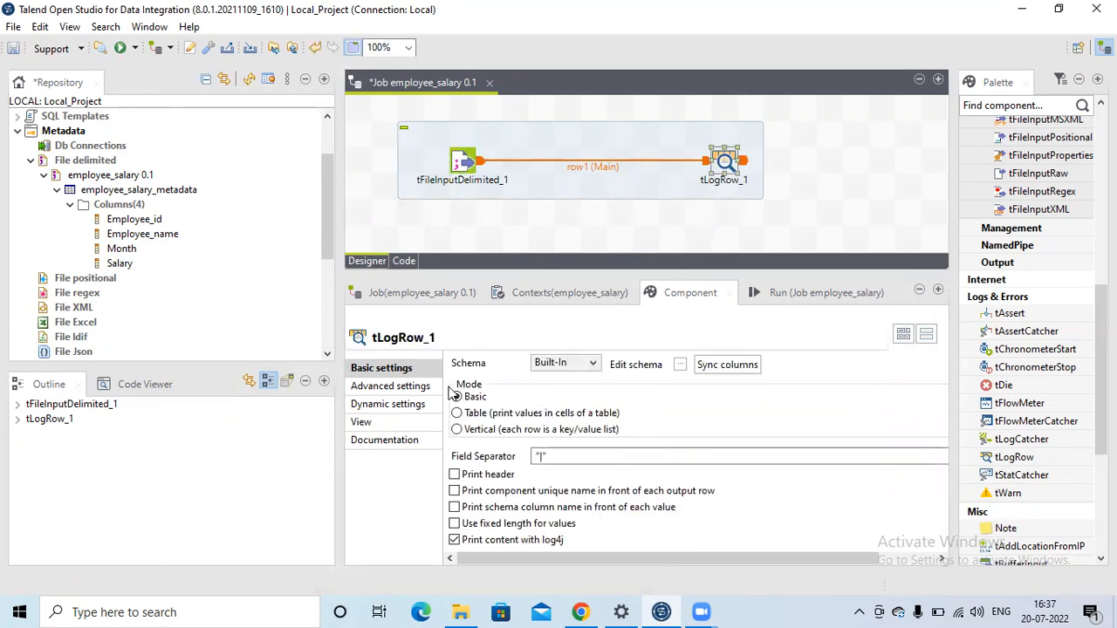
left_click(786, 293)
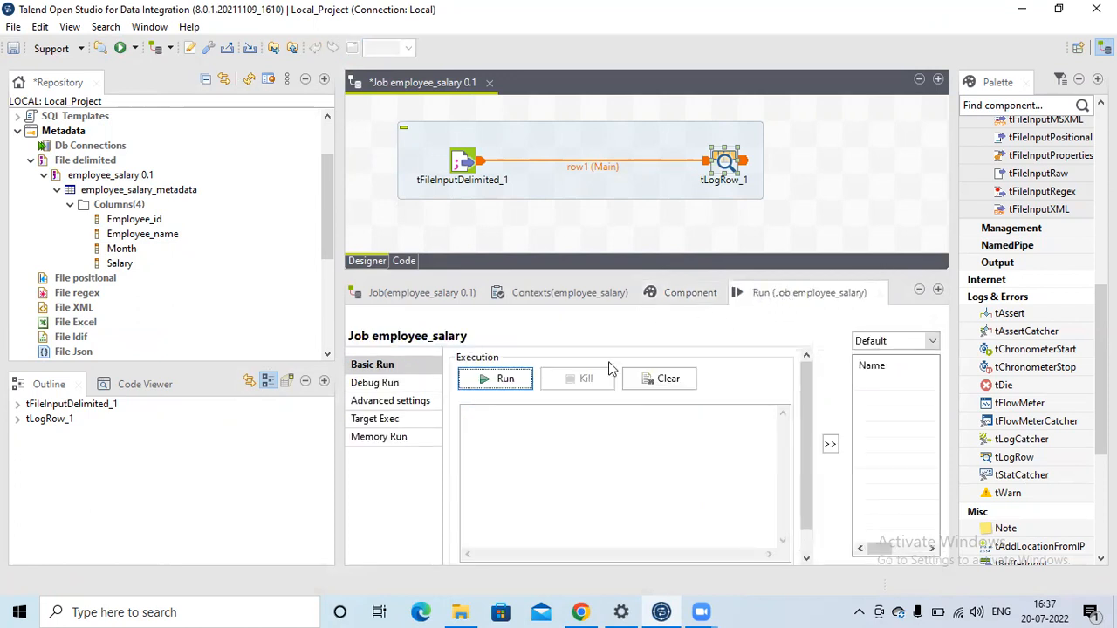
left_click(501, 381)
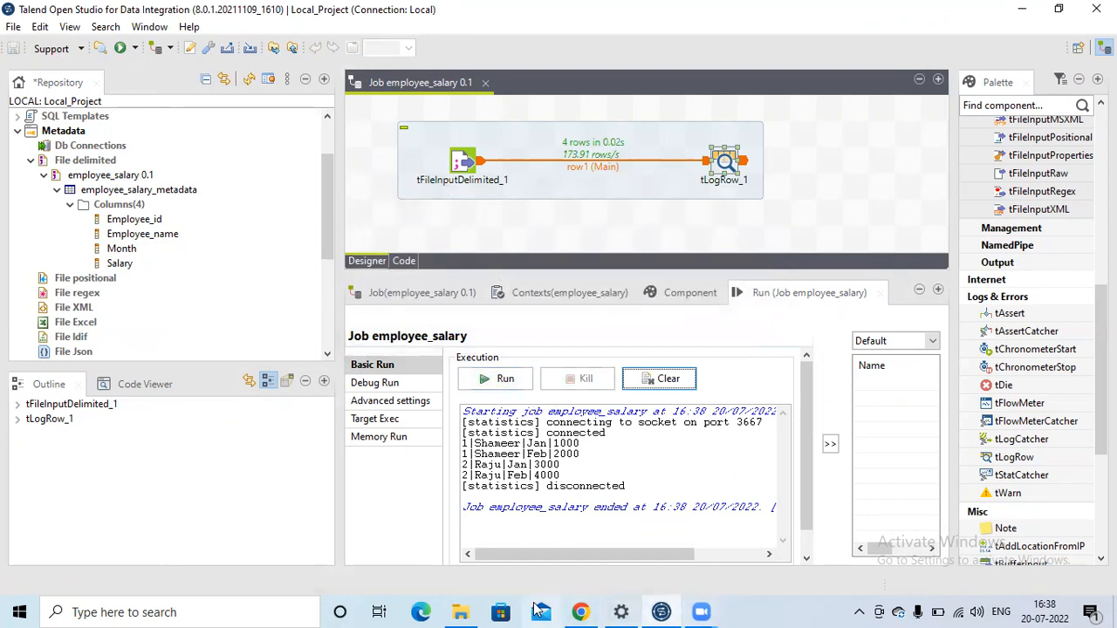
- Open EmployeeSalary.csv from the TalendFiles folder in Notepad and compare its data rows with the job's run output
left_click(461, 612)
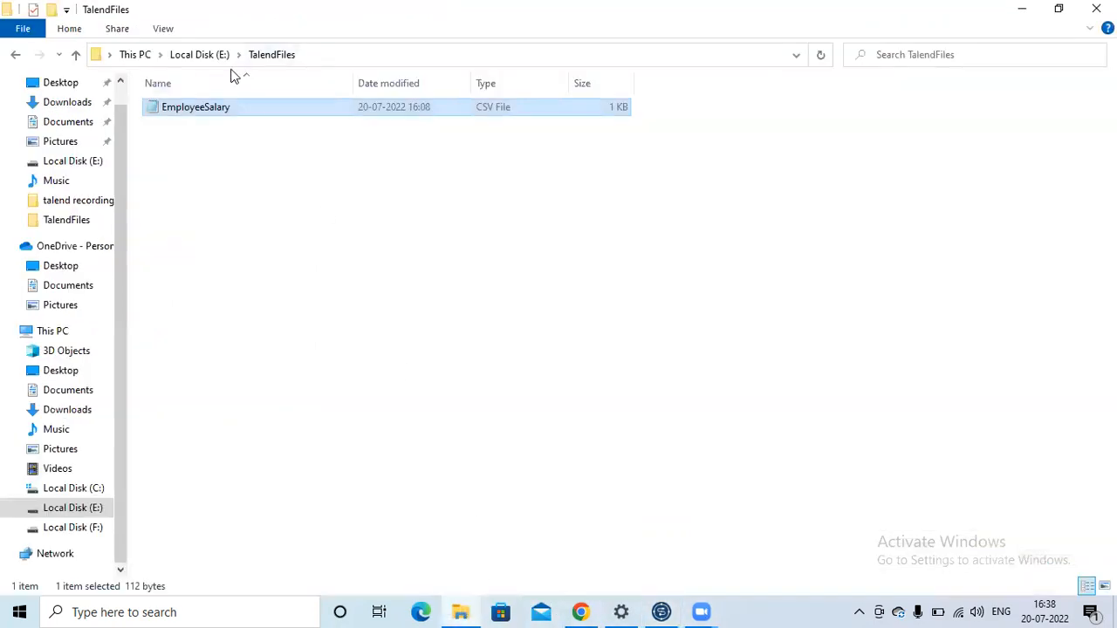
double_click(219, 111)
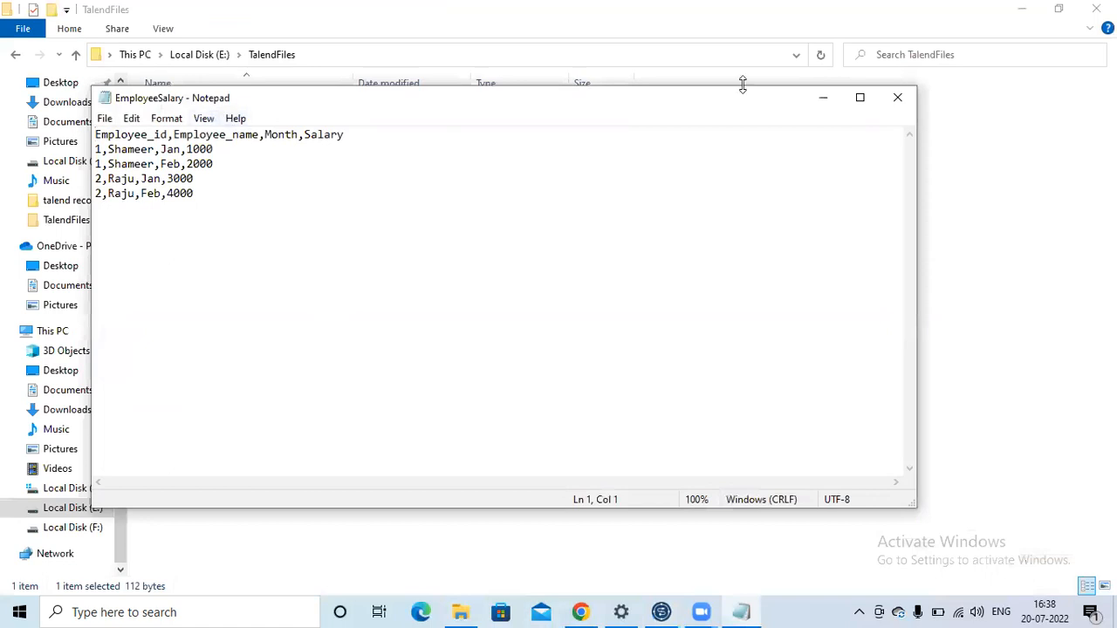
left_click(1021, 11)
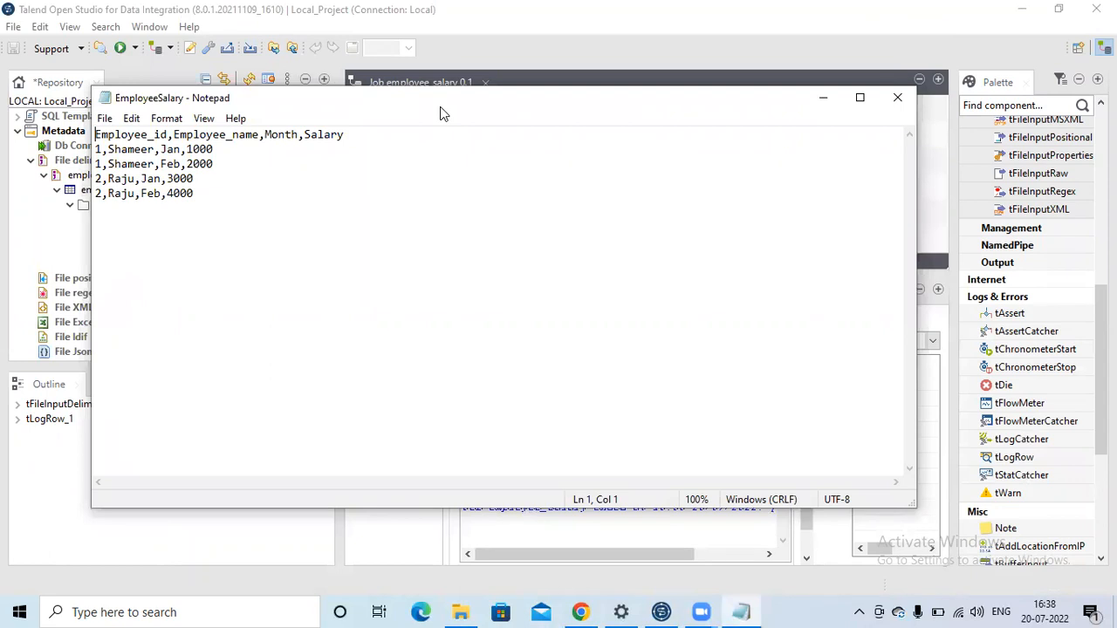
left_click_drag(440, 109, 1088, 270)
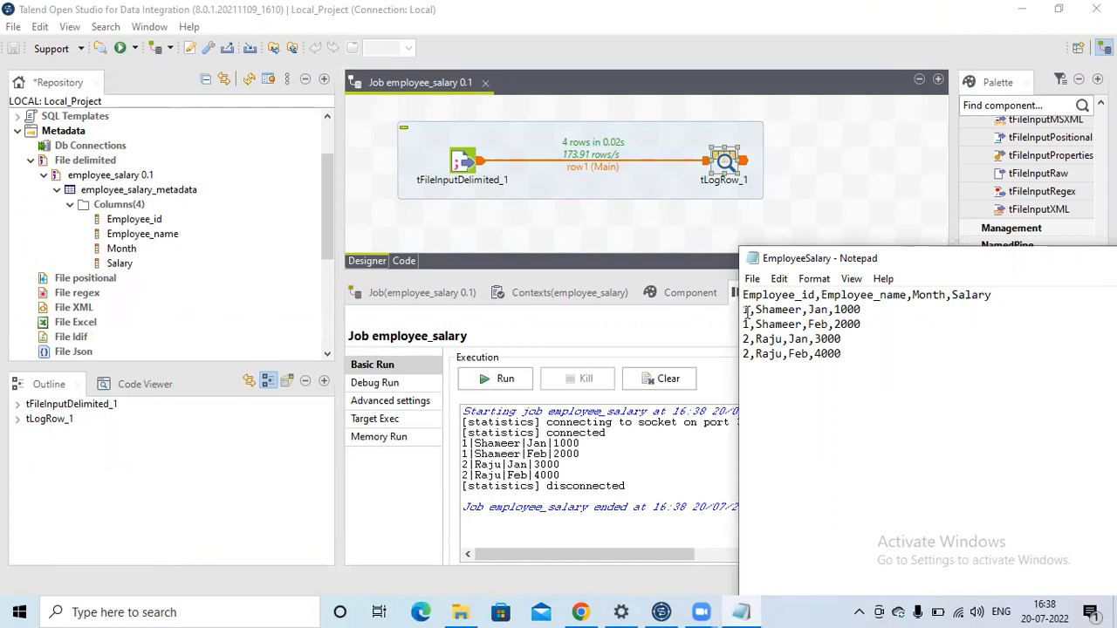
left_click_drag(860, 351, 743, 305)
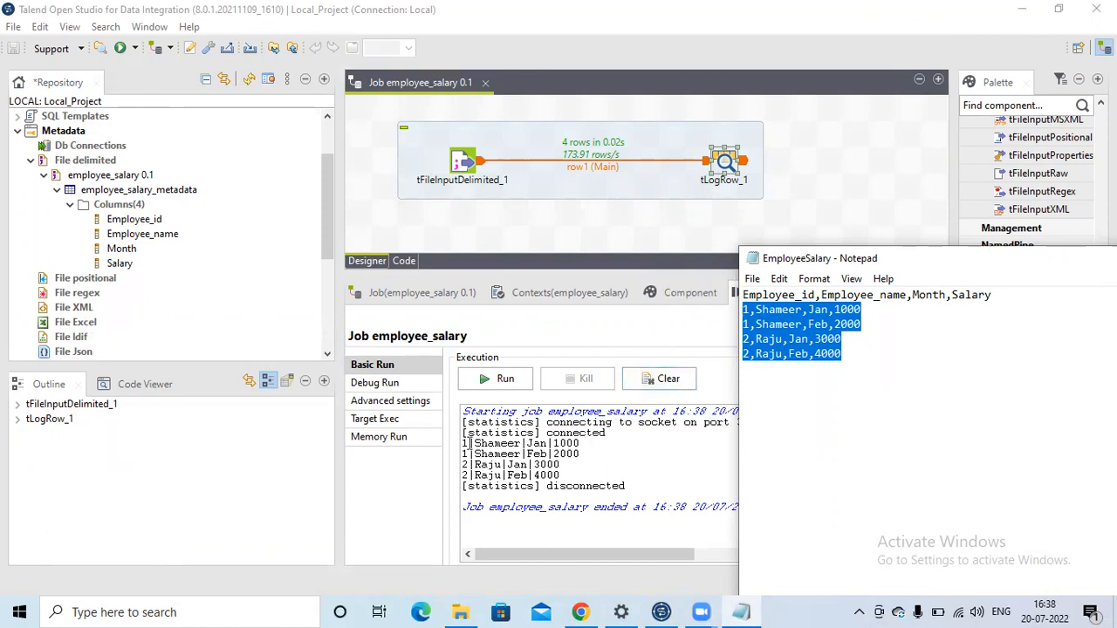
left_click_drag(463, 443, 578, 464)
left_click(579, 472)
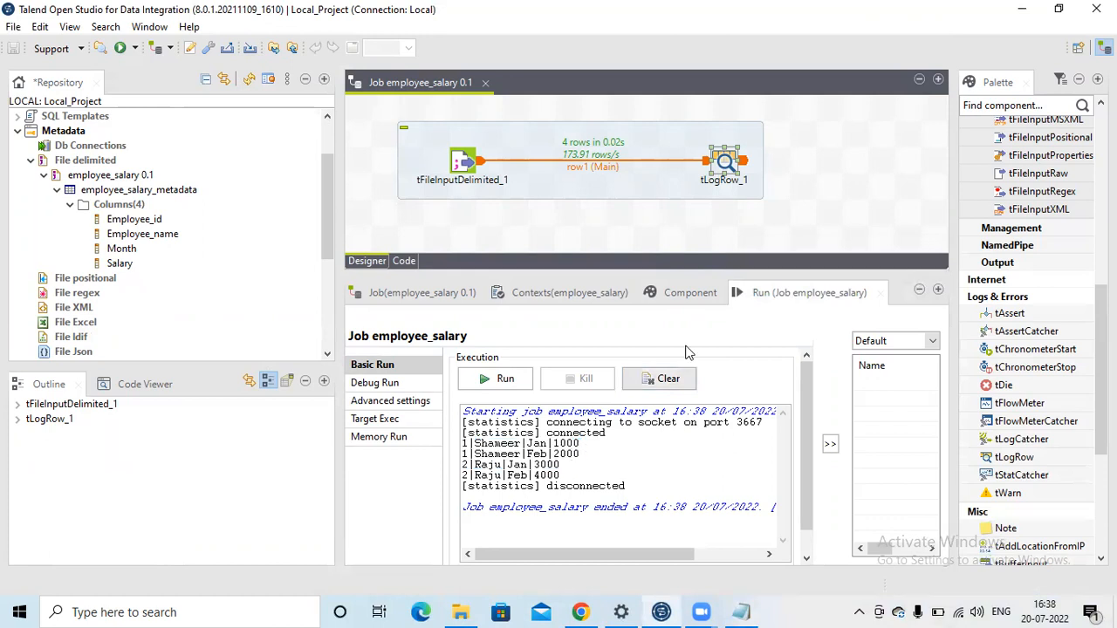
- Set the field separator of tLogRow_1 to "," in its basic settings
left_click(714, 221)
left_click(687, 294)
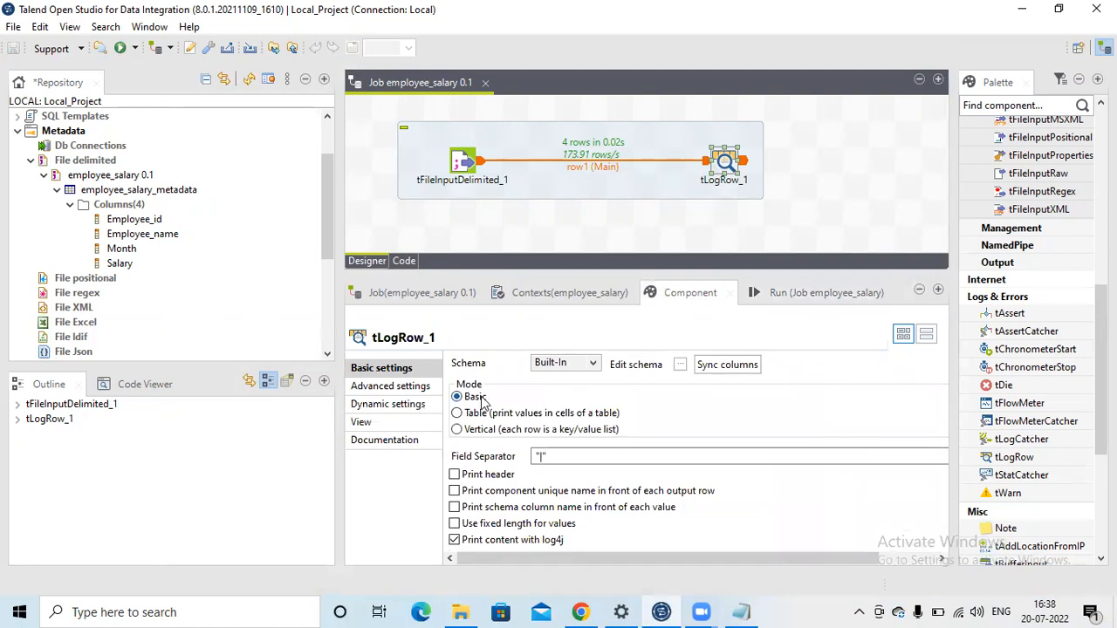
left_click(542, 456)
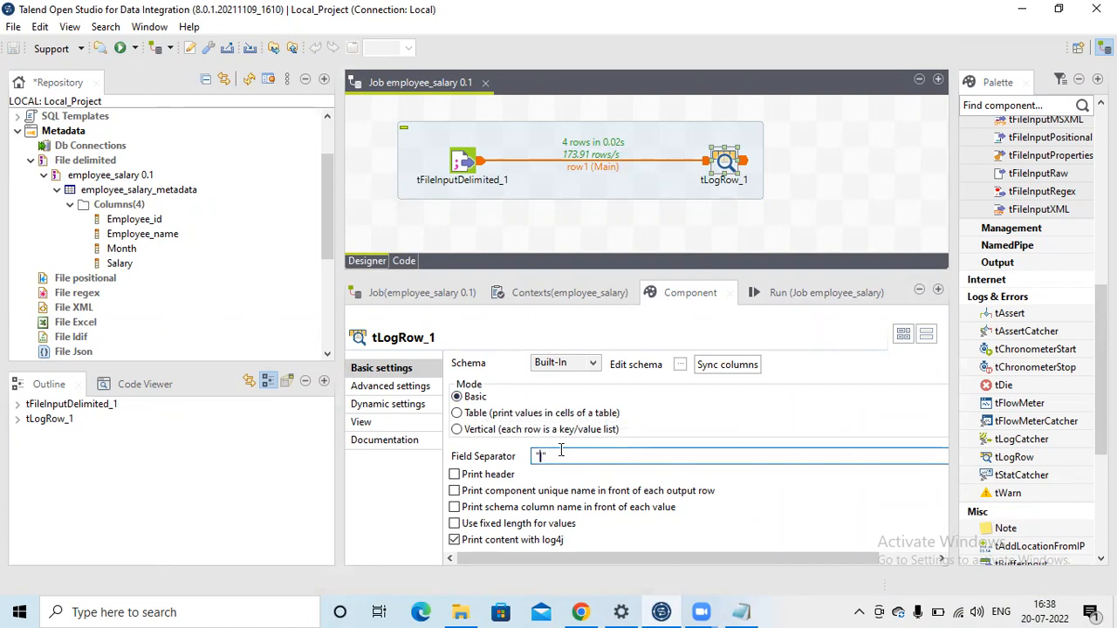
key("BackSpace")
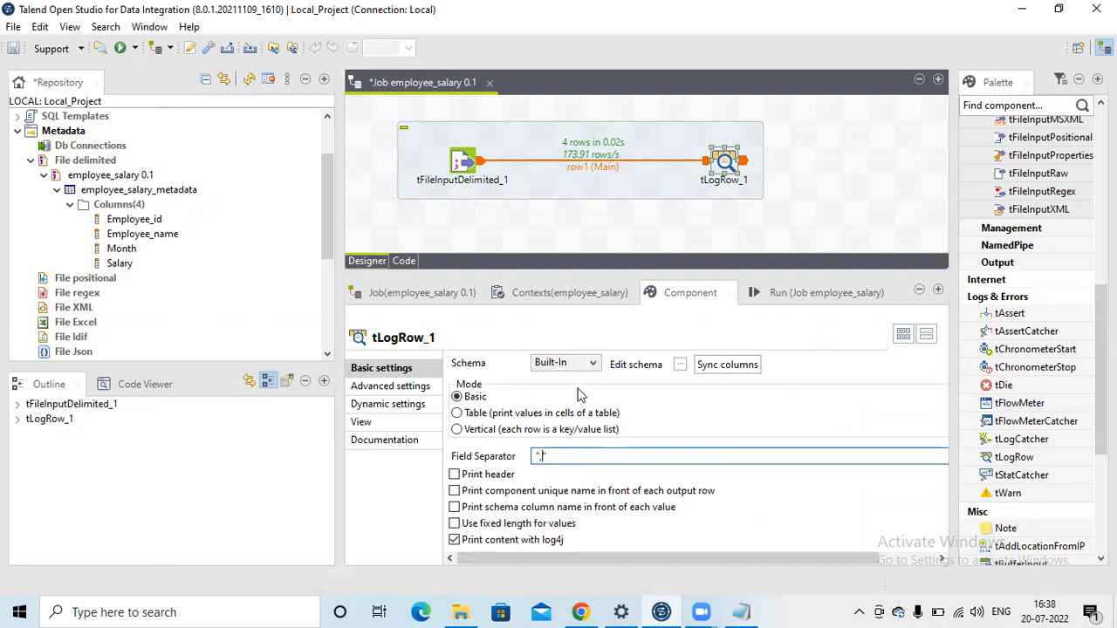
- Run the employee_salary job again and examine the separators in the output rows
left_click(786, 291)
left_click(503, 378)
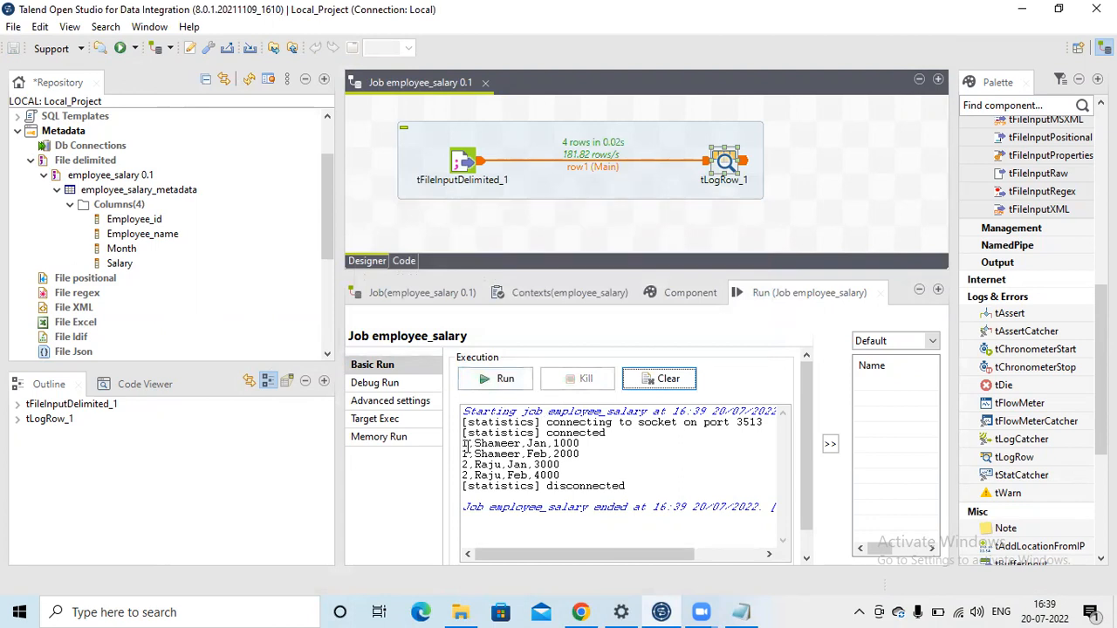
left_click_drag(467, 445, 577, 456)
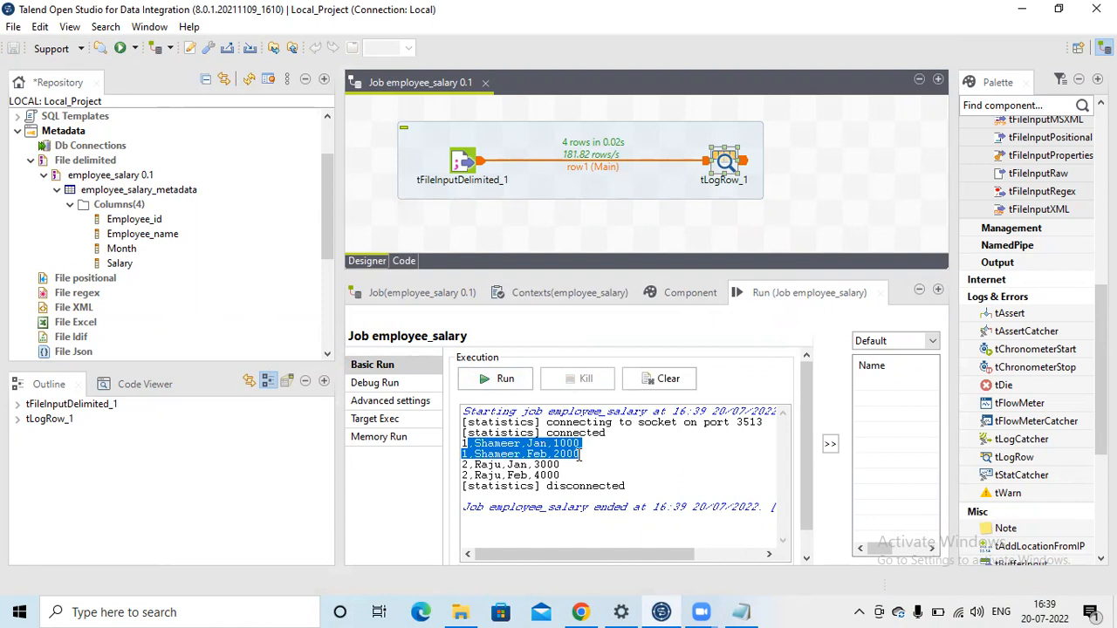
left_click(582, 455)
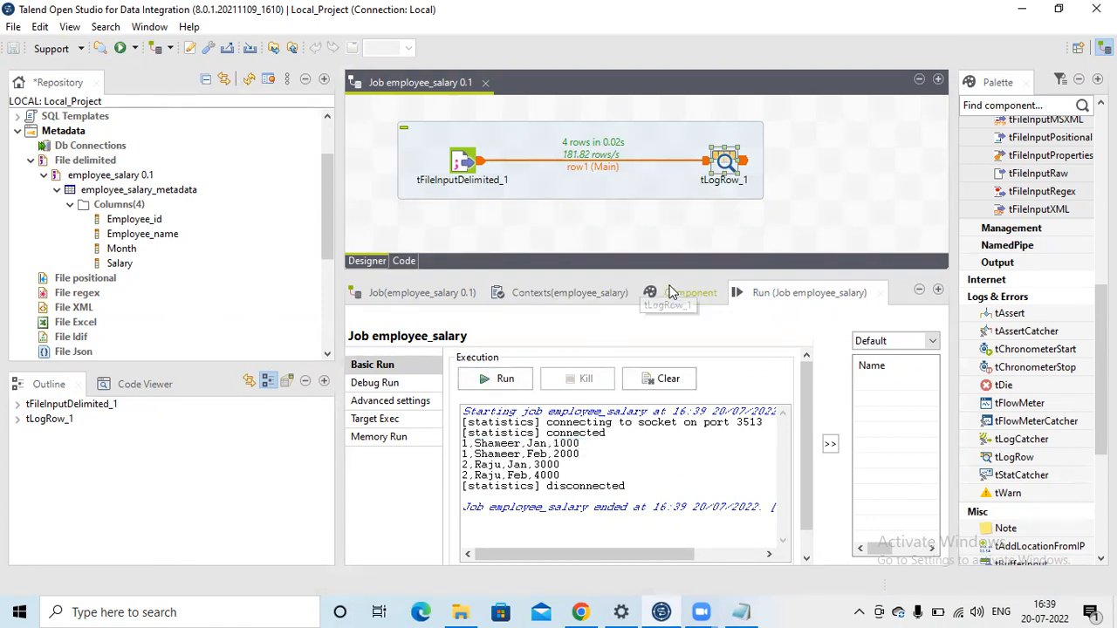
- Enable the Print header option in the basic settings of tLogRow_1
left_click(725, 163)
left_click(685, 296)
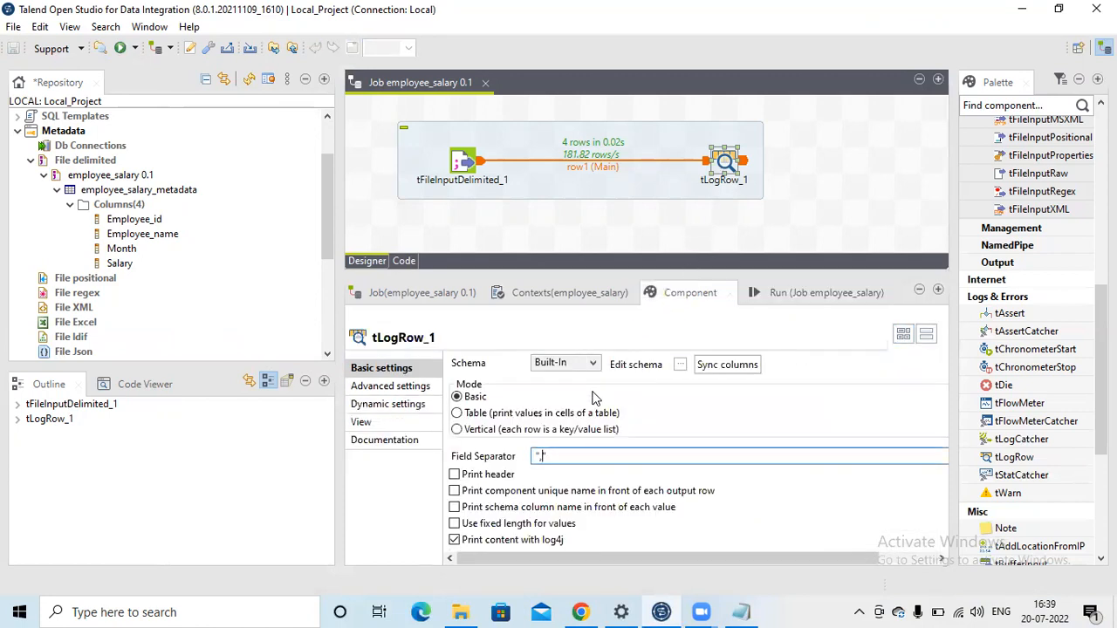
left_click(455, 474)
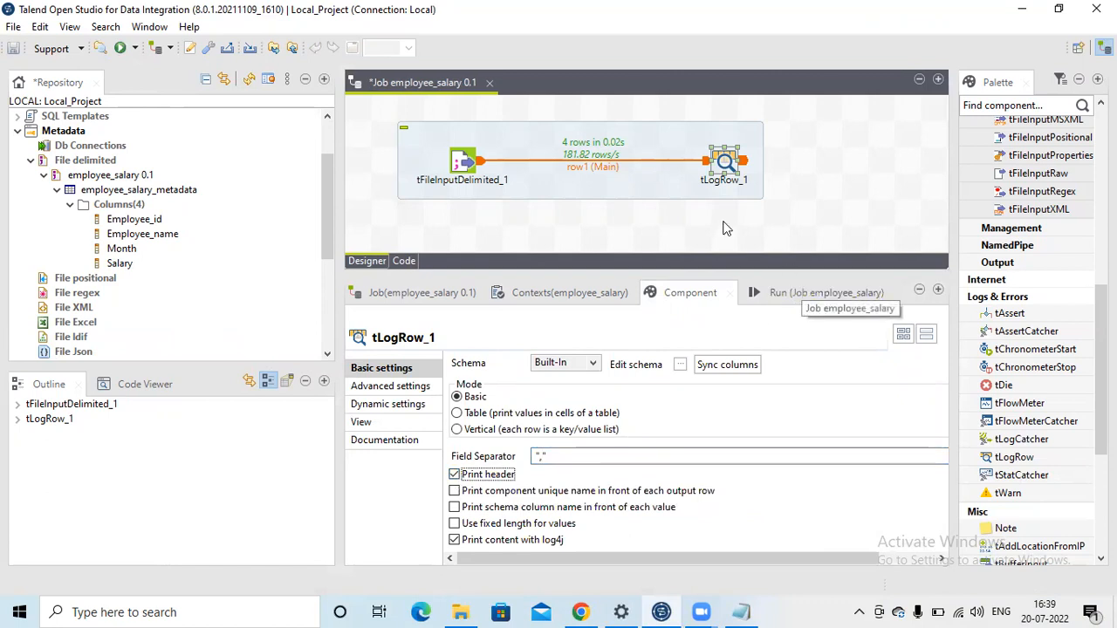
- Run the employee_salary job and examine the header line and data rows in the output
left_click(839, 293)
left_click(504, 380)
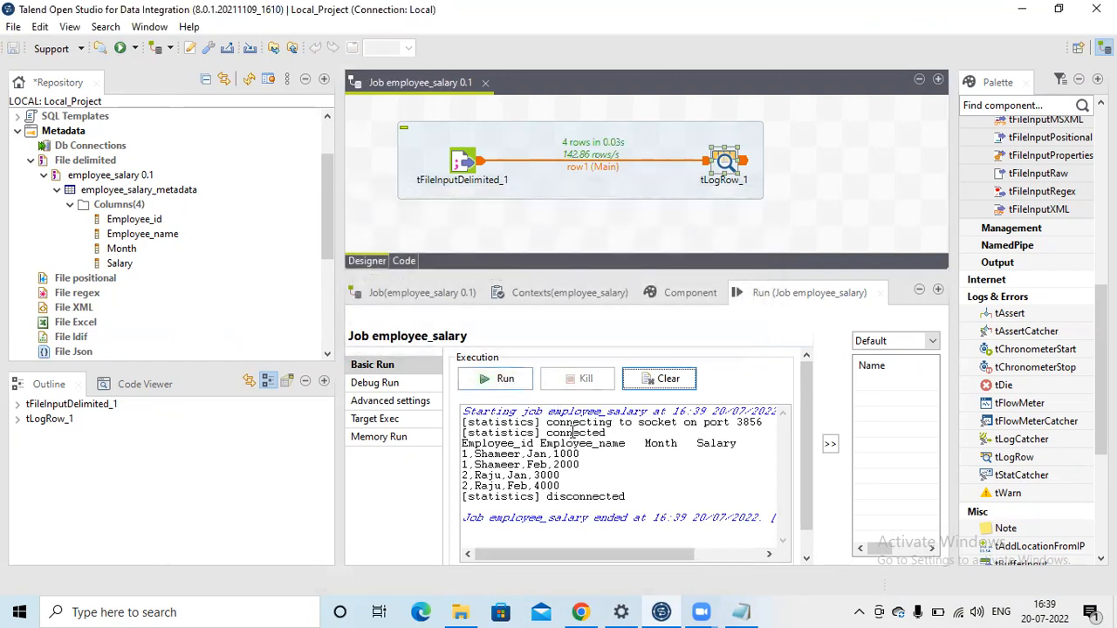
left_click_drag(463, 443, 733, 444)
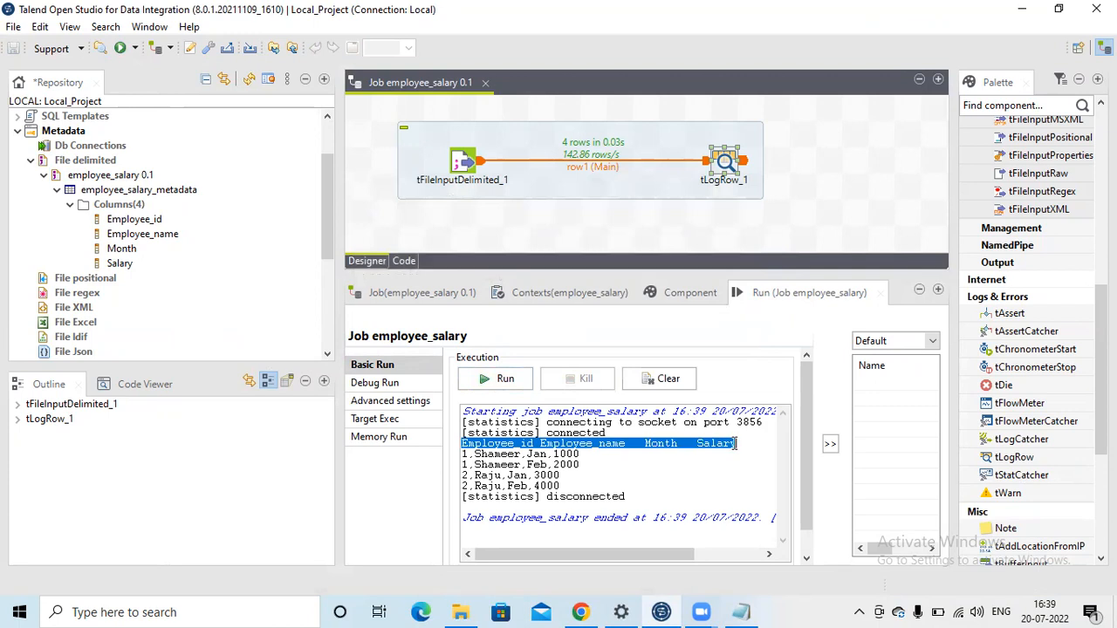
left_click(735, 444)
left_click_drag(465, 453, 570, 481)
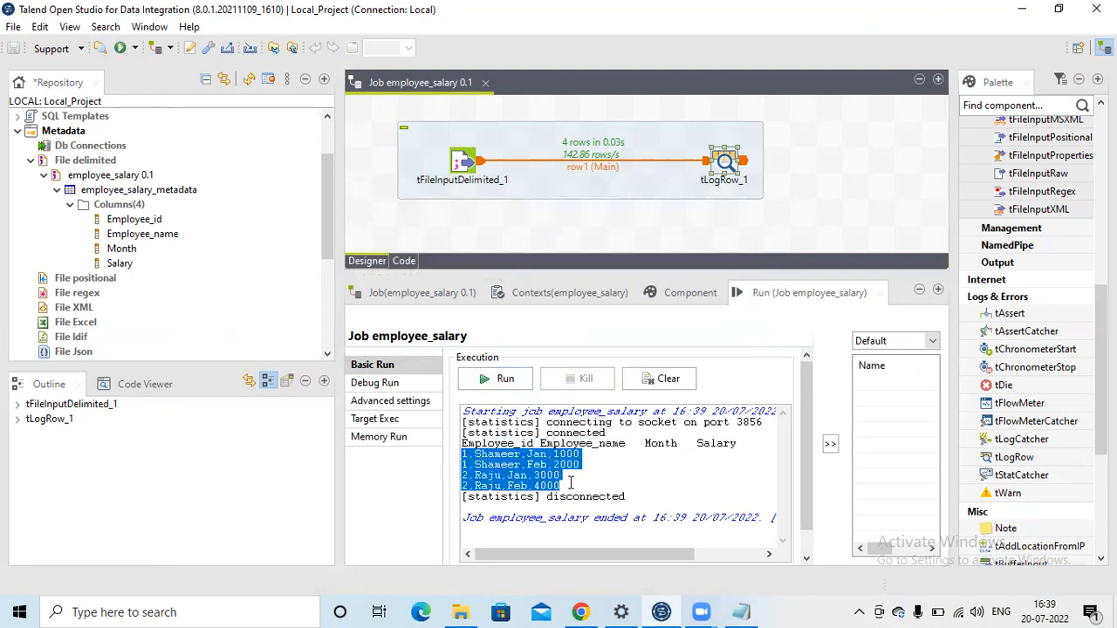
- Set the output mode of tLogRow_1 to Table (print values in cells of a table)
left_click(691, 297)
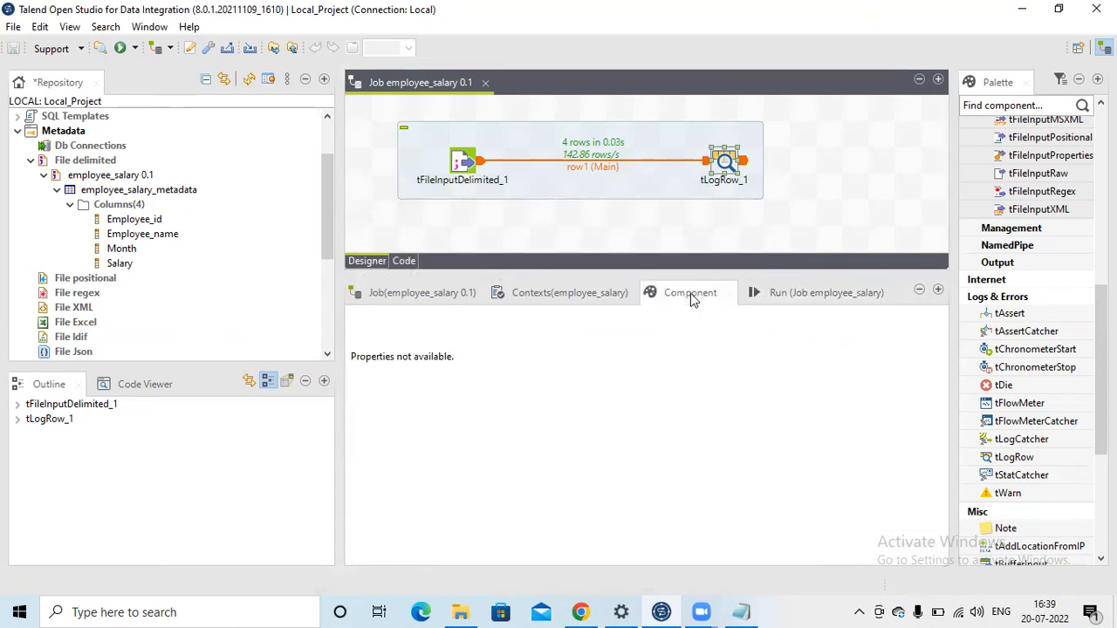
left_click(725, 164)
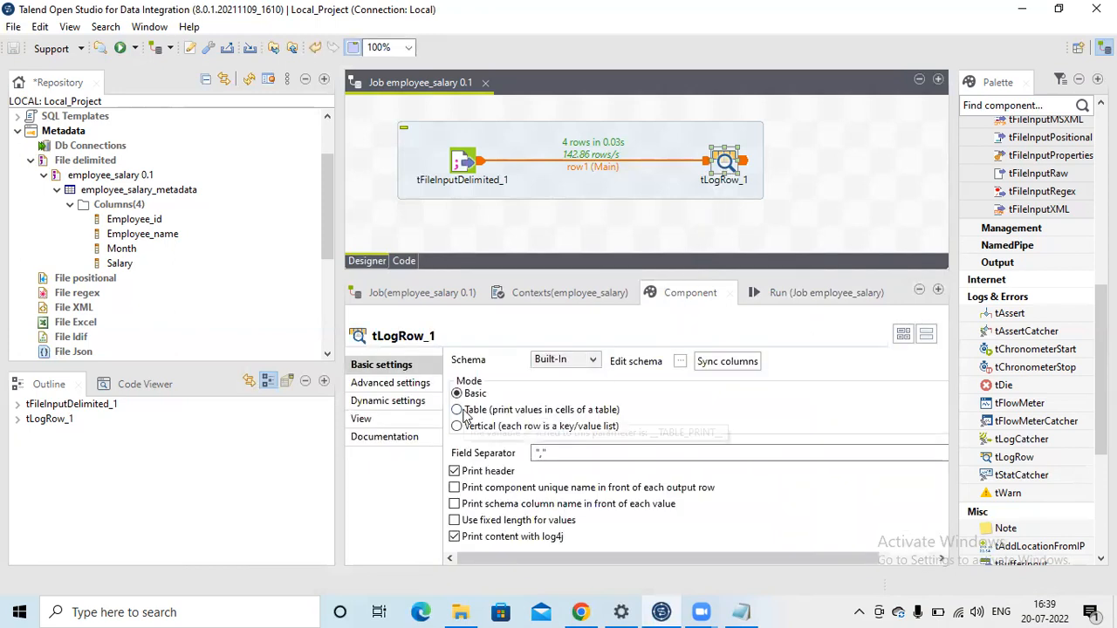
left_click(457, 410)
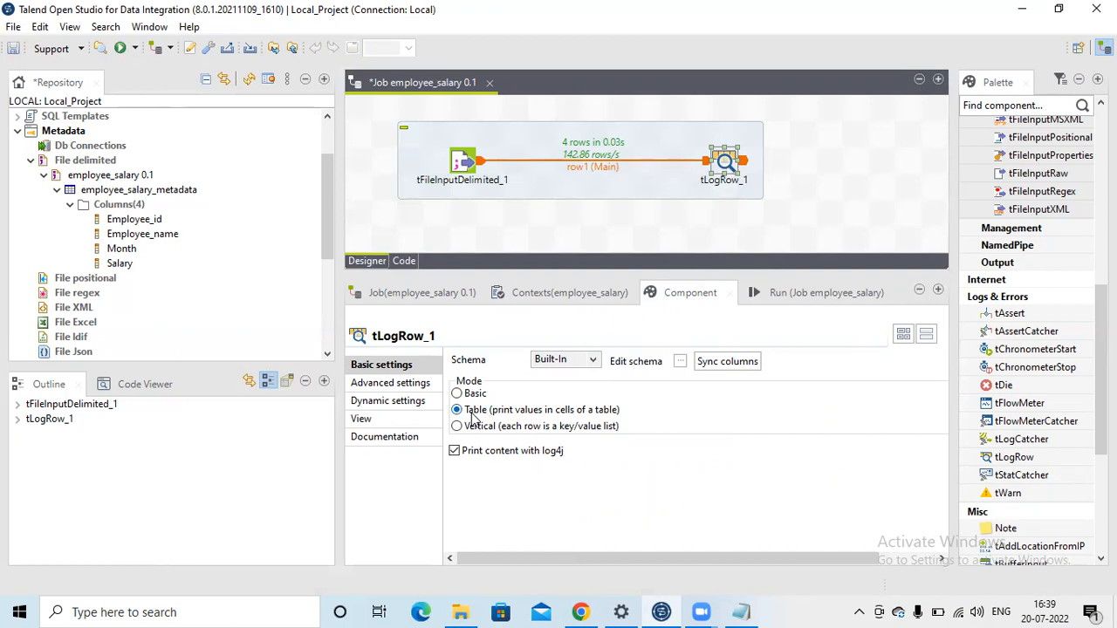
- Run the employee_salary job and examine the column headings and rows of the table output
left_click(800, 296)
left_click(505, 382)
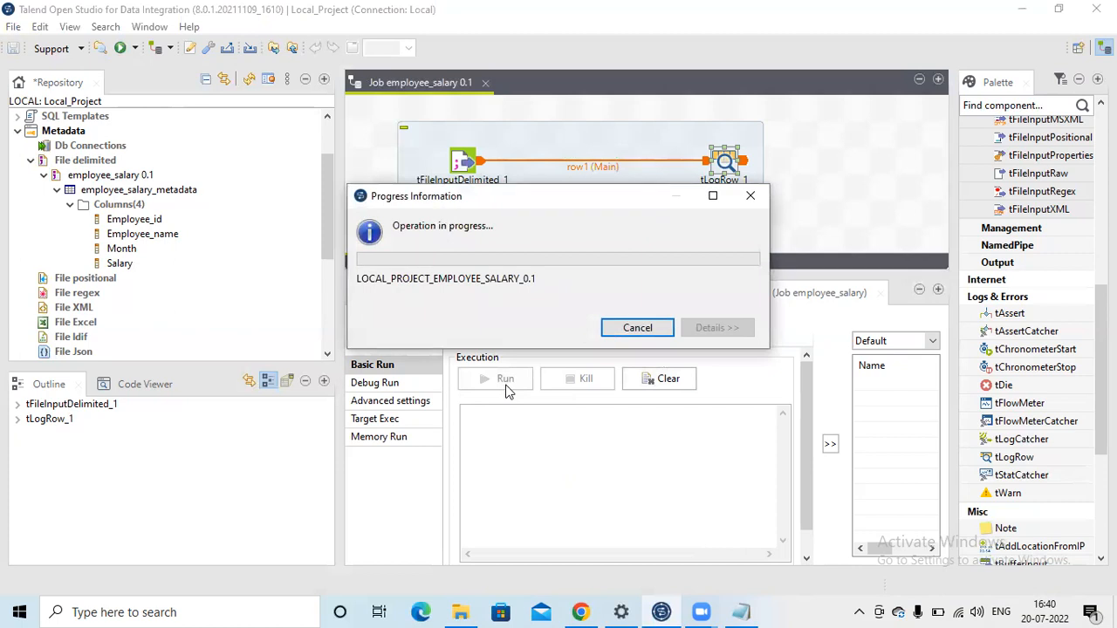
mouse_move(783, 449)
left_mouse_down()
mouse_move(782, 459)
mouse_move(783, 441)
left_mouse_up()
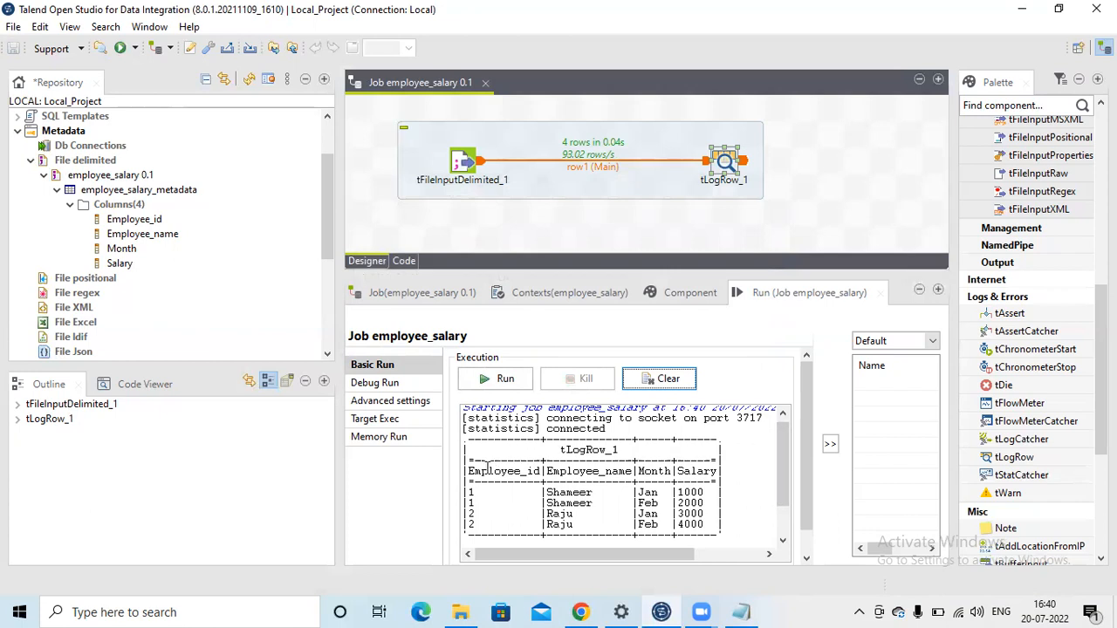
left_click_drag(478, 473, 691, 525)
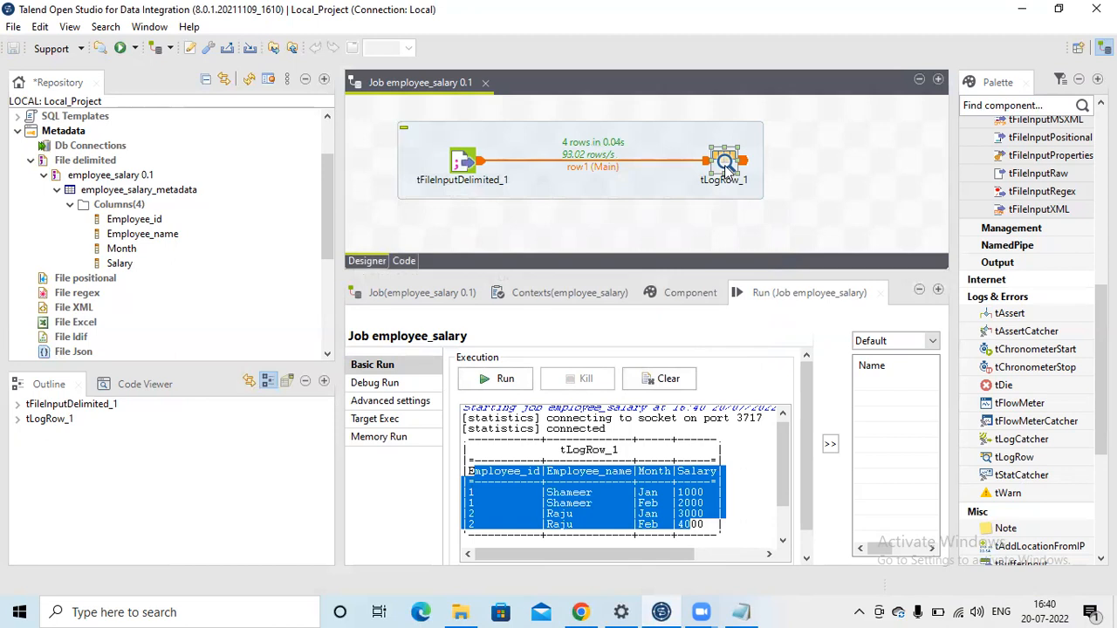
- Set tLogRow_1 to Vertical (each row is a key/value list) mode and review the source rows of EmployeeSalary in Notepad
left_click(672, 294)
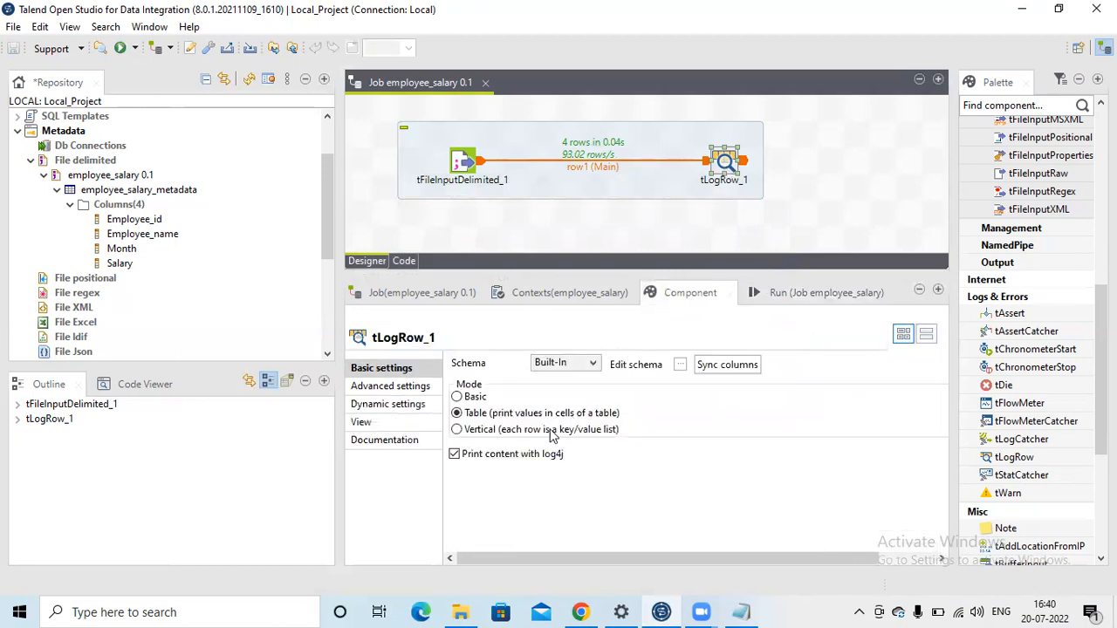
left_click(470, 433)
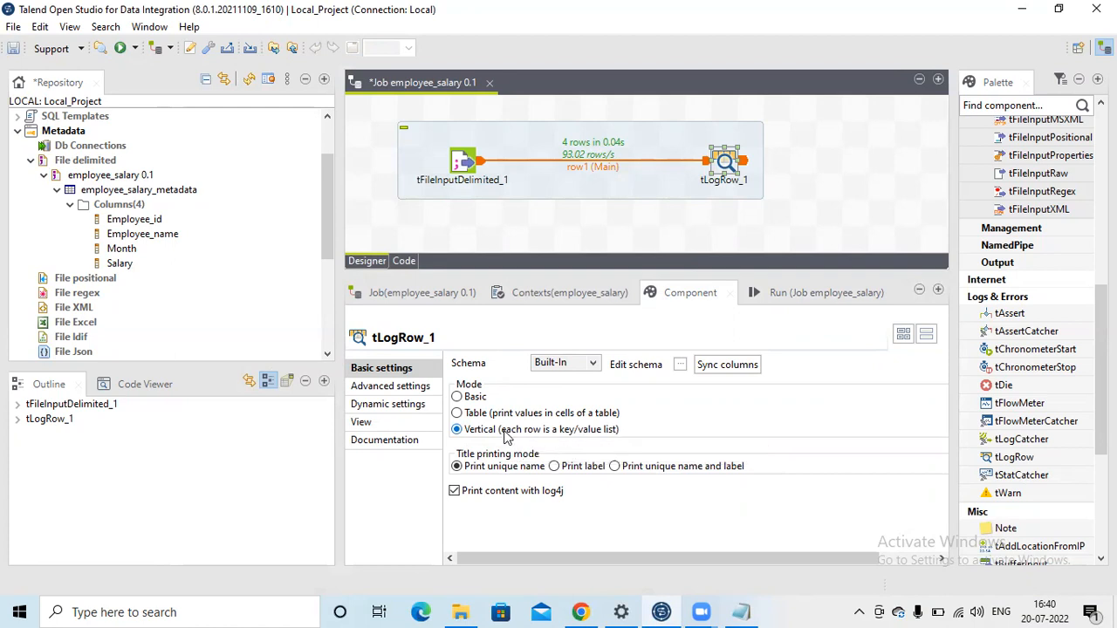
left_click(741, 612)
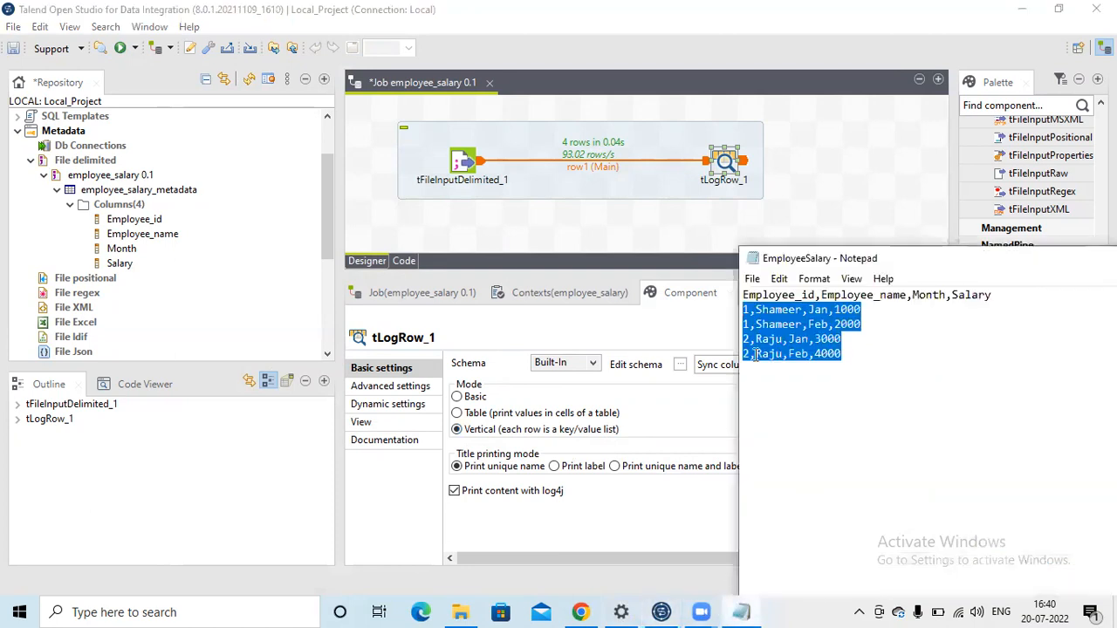
left_click(843, 353)
left_click_drag(843, 354, 742, 311)
left_click_drag(871, 310, 717, 312)
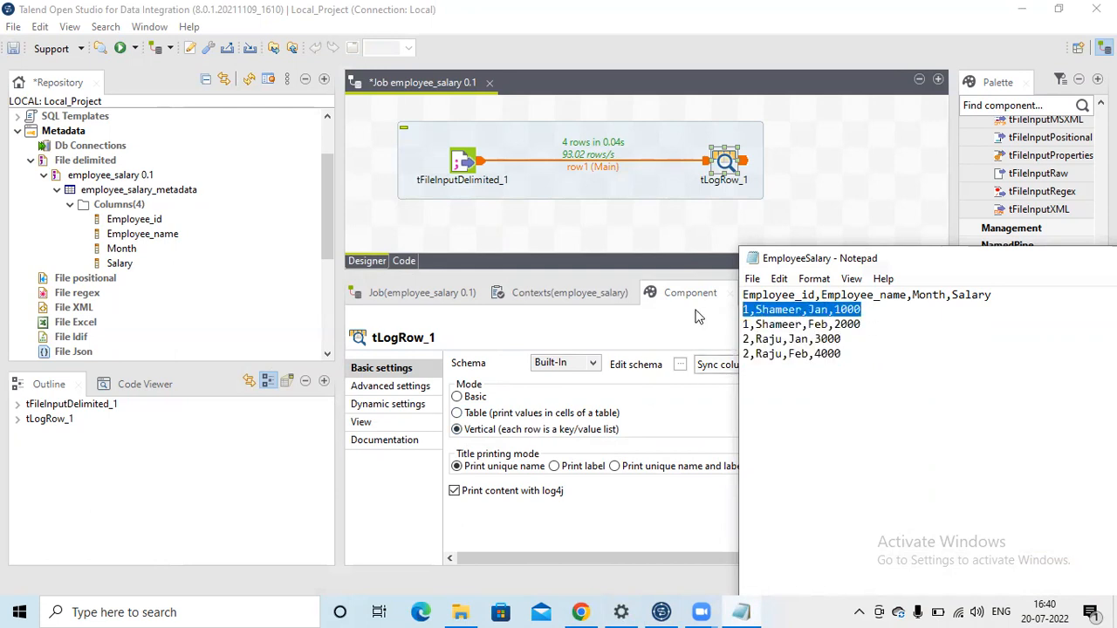
left_click(700, 319)
- Run the employee_salary job and examine each key and value of the first record in the vertical output
left_click(801, 295)
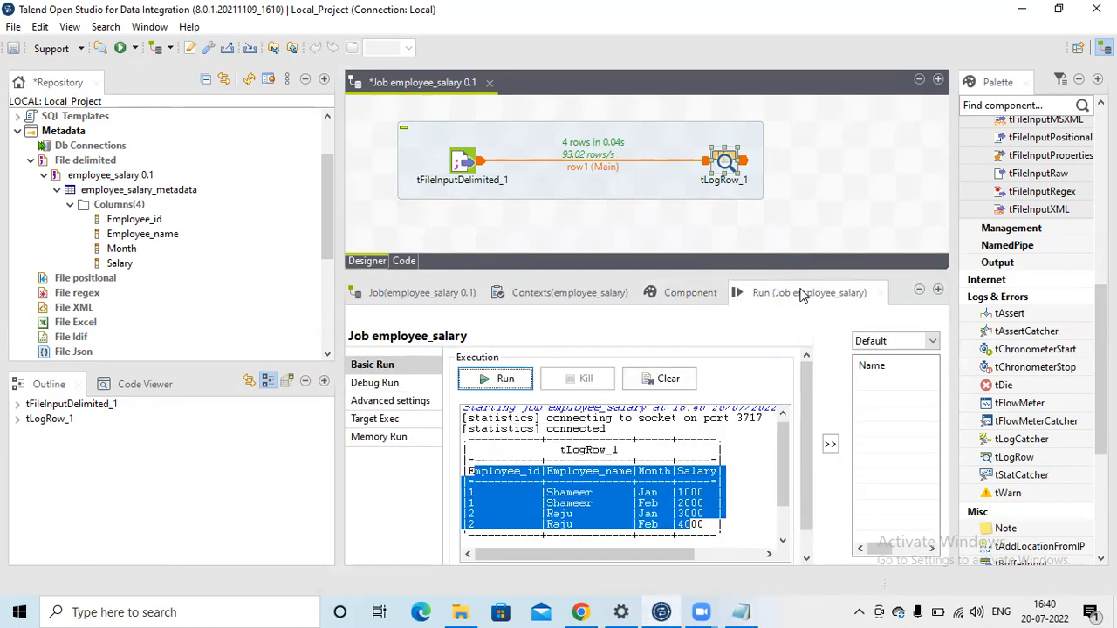
left_click(491, 383)
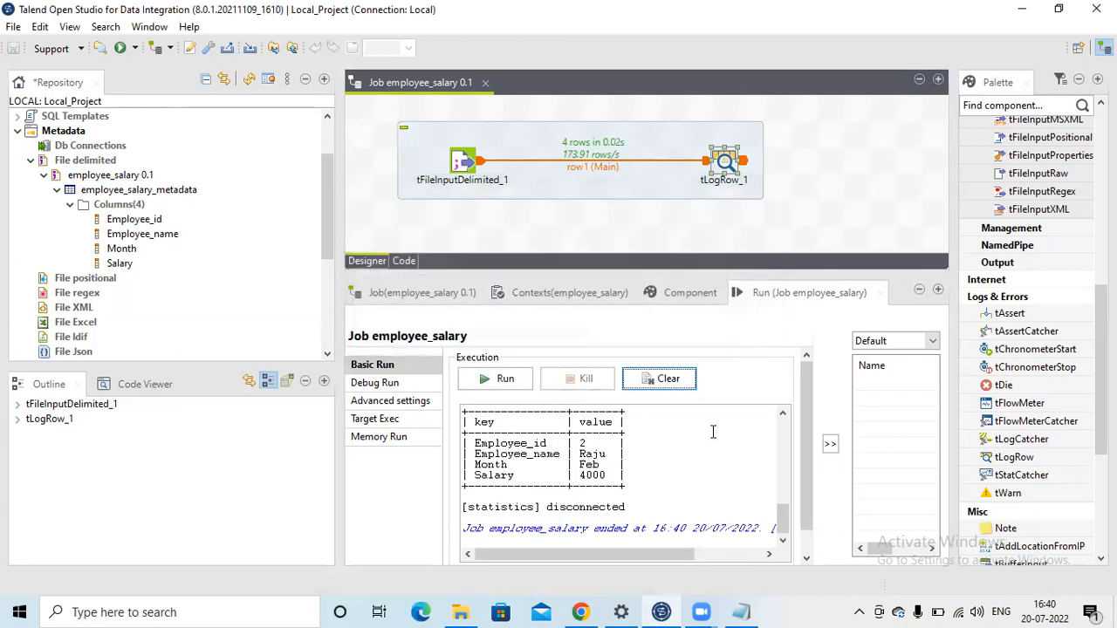
left_click_drag(788, 515, 786, 424)
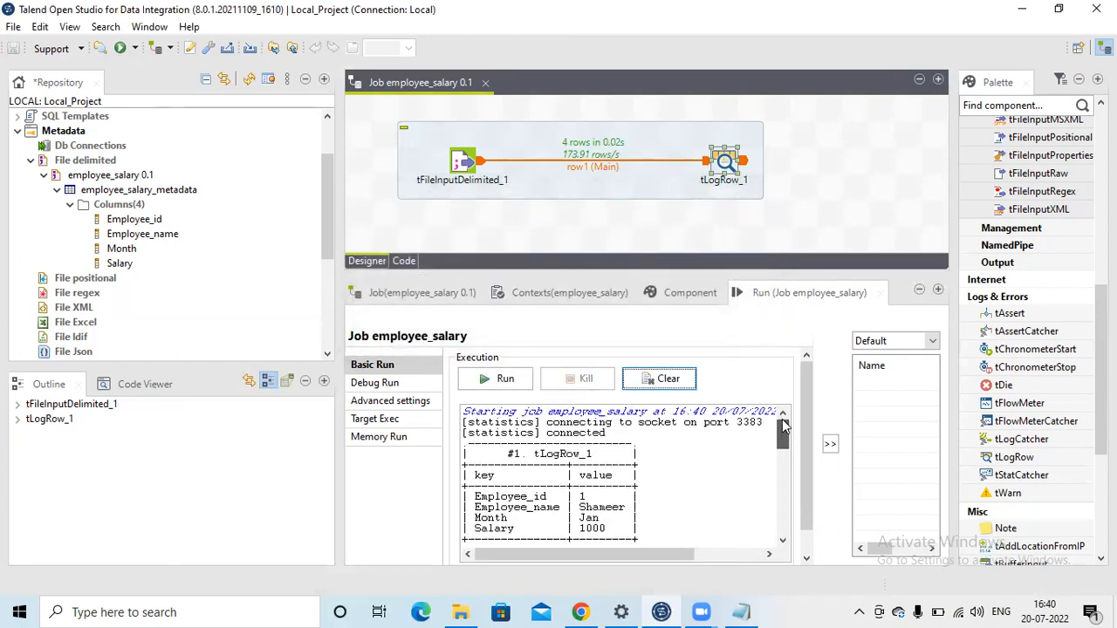
left_click_drag(475, 497, 580, 506)
left_click_drag(486, 497, 595, 496)
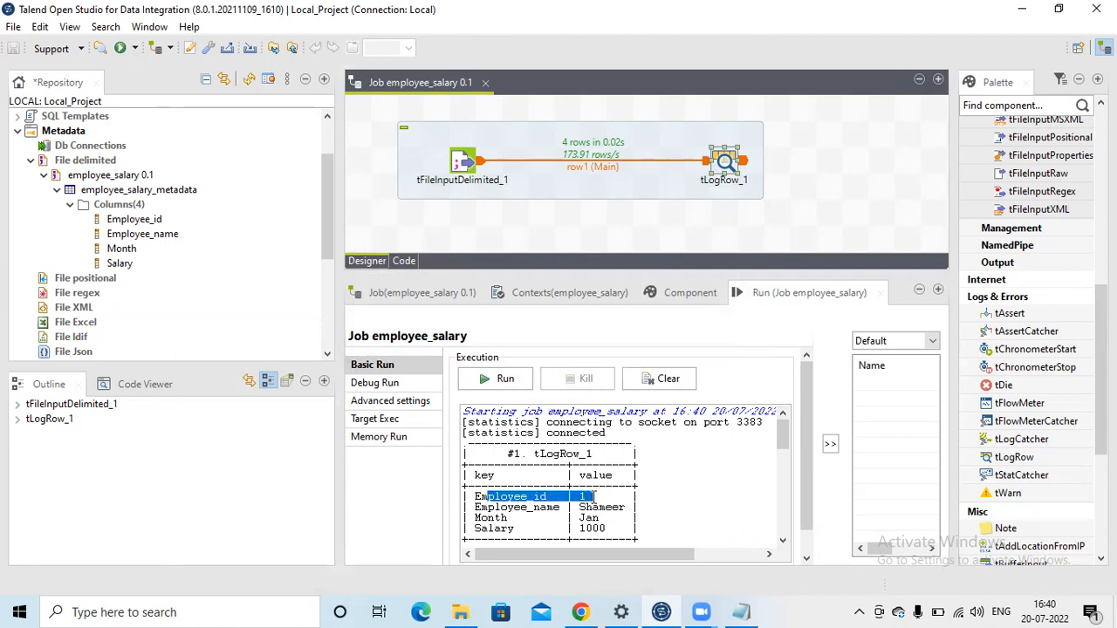
left_click_drag(509, 507, 600, 509)
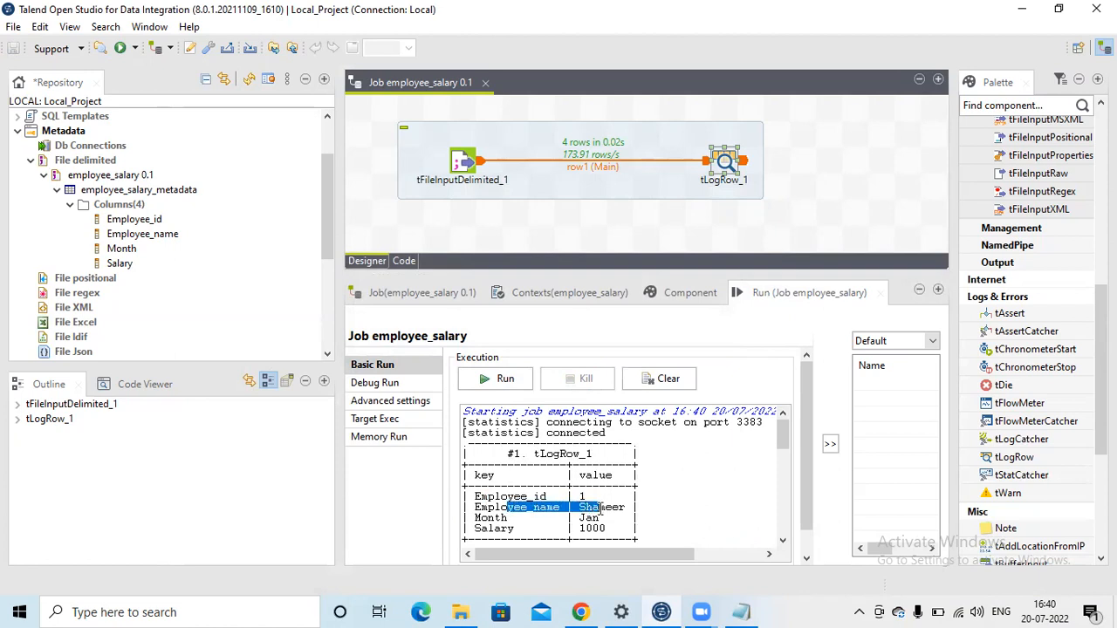
left_click_drag(490, 518, 595, 517)
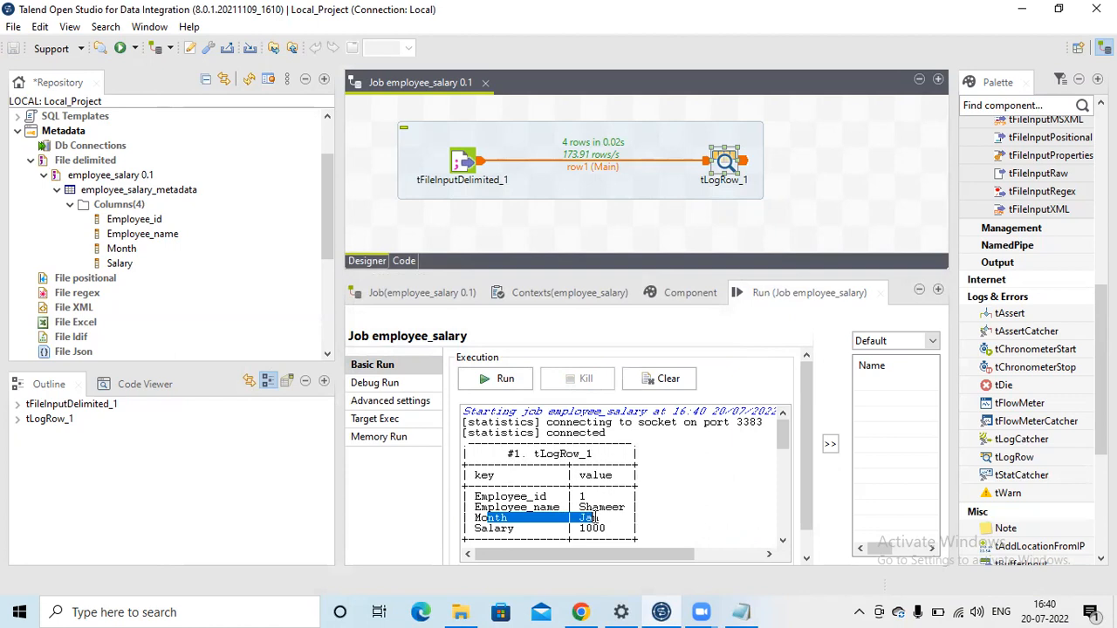
left_click_drag(495, 530, 611, 530)
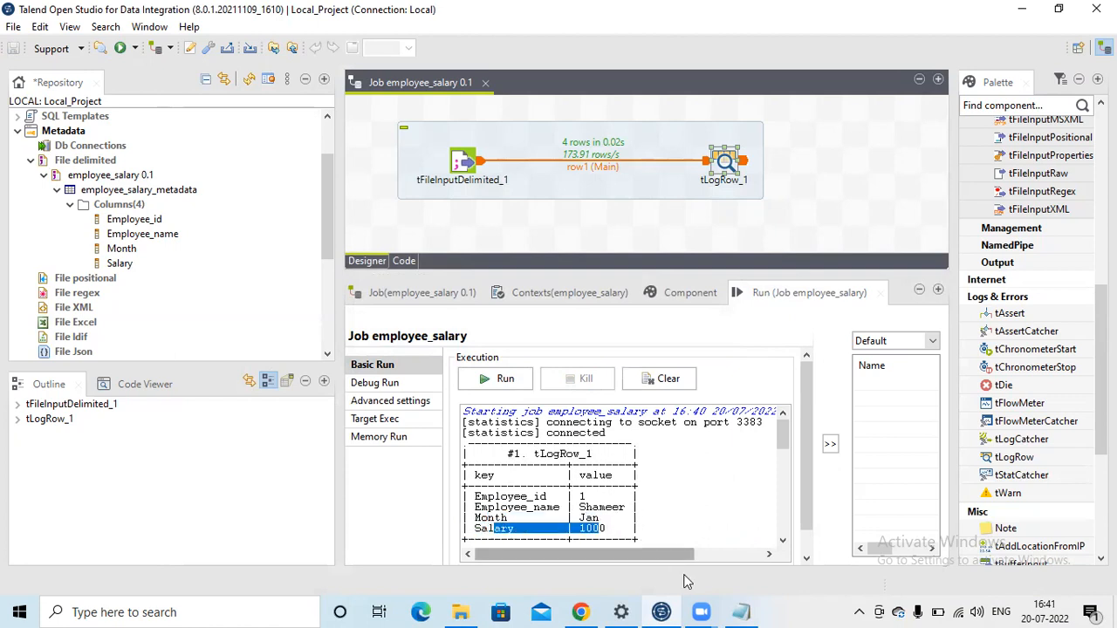
- Compare the first record of the vertical output with the first data row of EmployeeSalary in Notepad
left_click(740, 611)
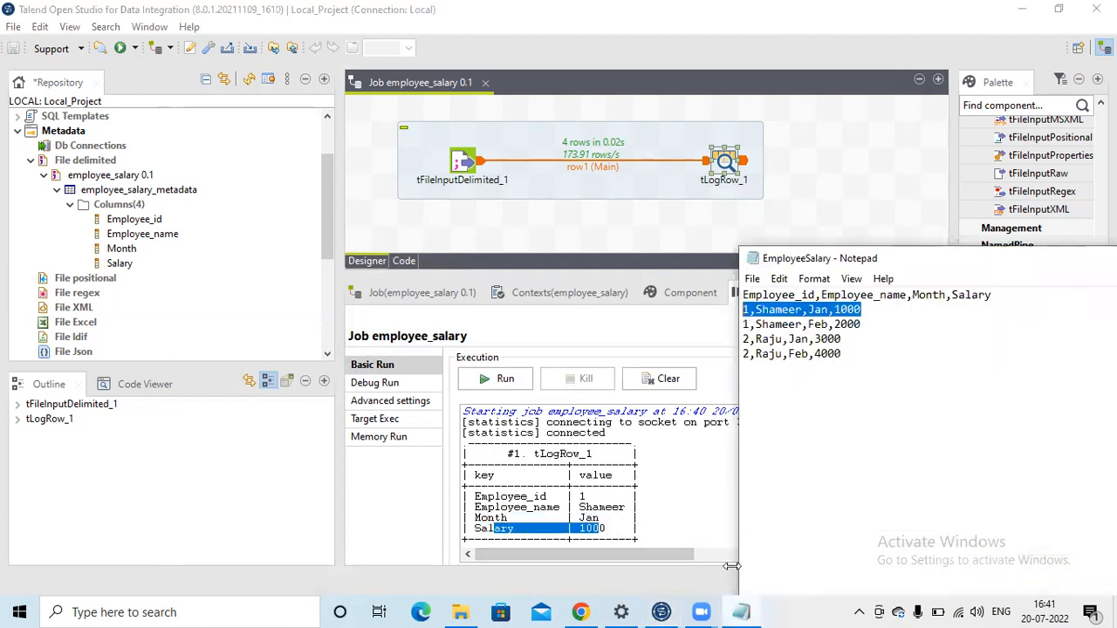
left_click(859, 318)
left_click_drag(710, 324, 709, 309)
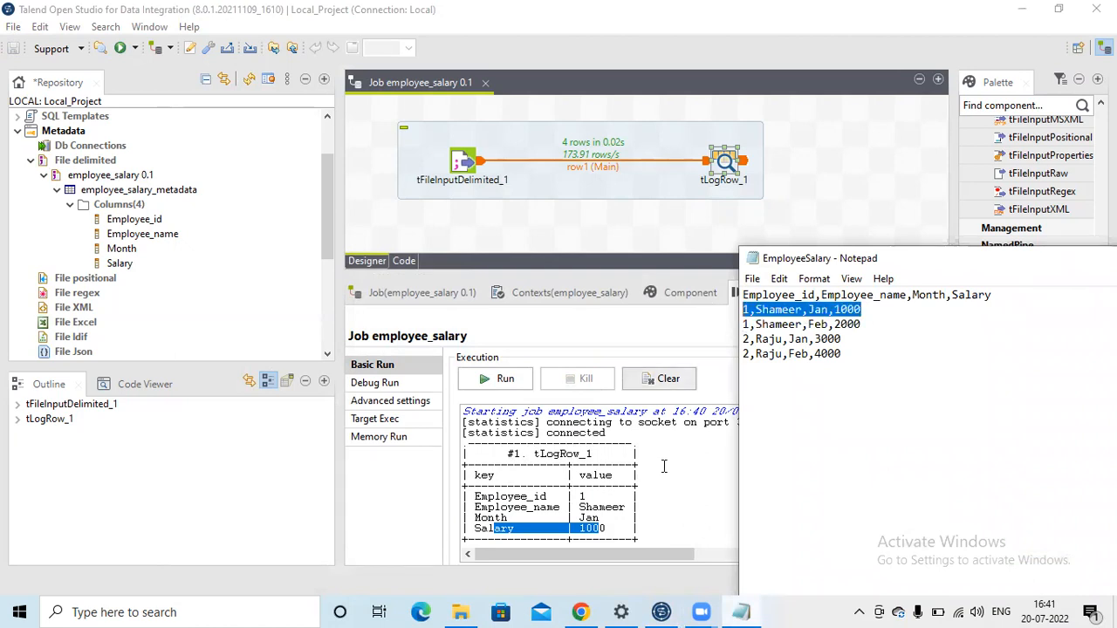
left_click(677, 478)
- Find record #2 in the run output and compare it with the second data row of EmployeeSalary in Notepad
left_click(783, 541)
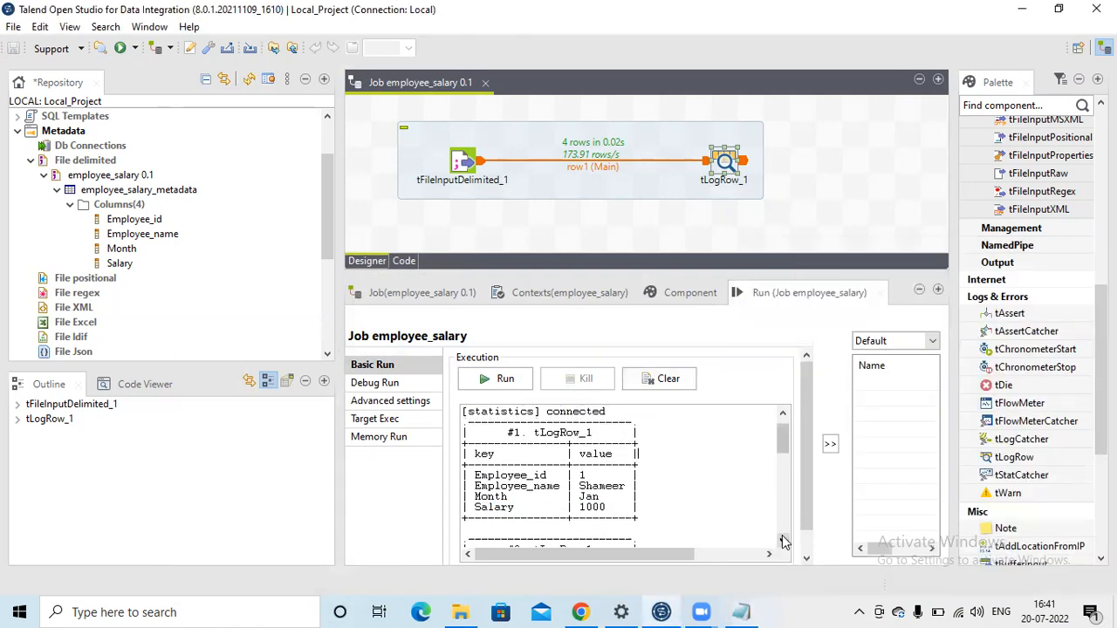
left_click(783, 541)
left_click(783, 541)
left_click(783, 541)
left_click(783, 541)
left_click(783, 541)
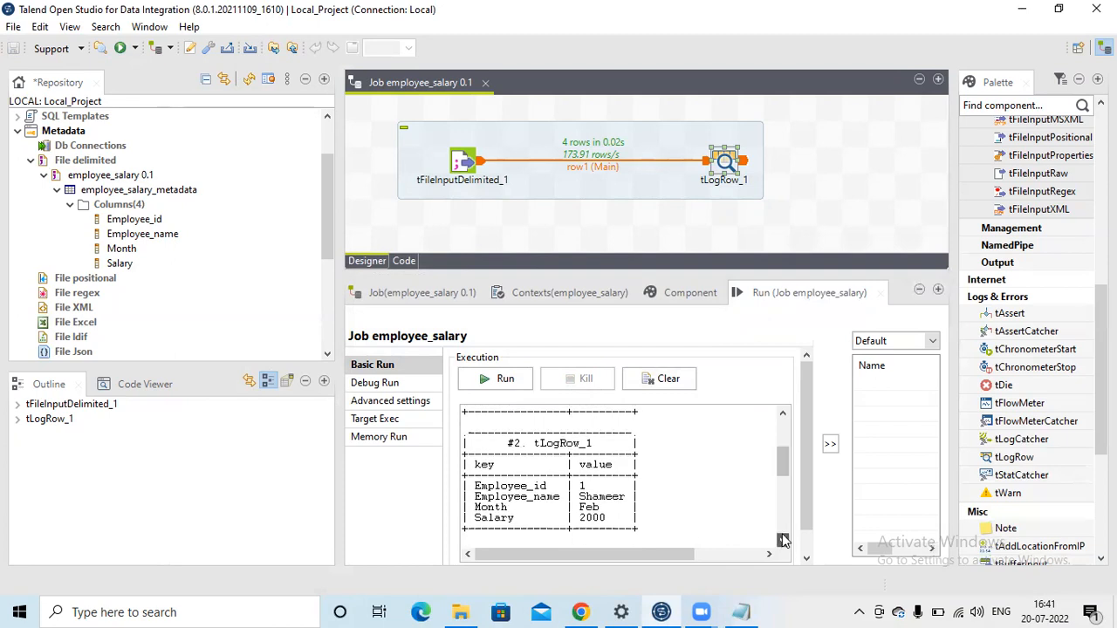
left_click_drag(611, 507, 506, 496)
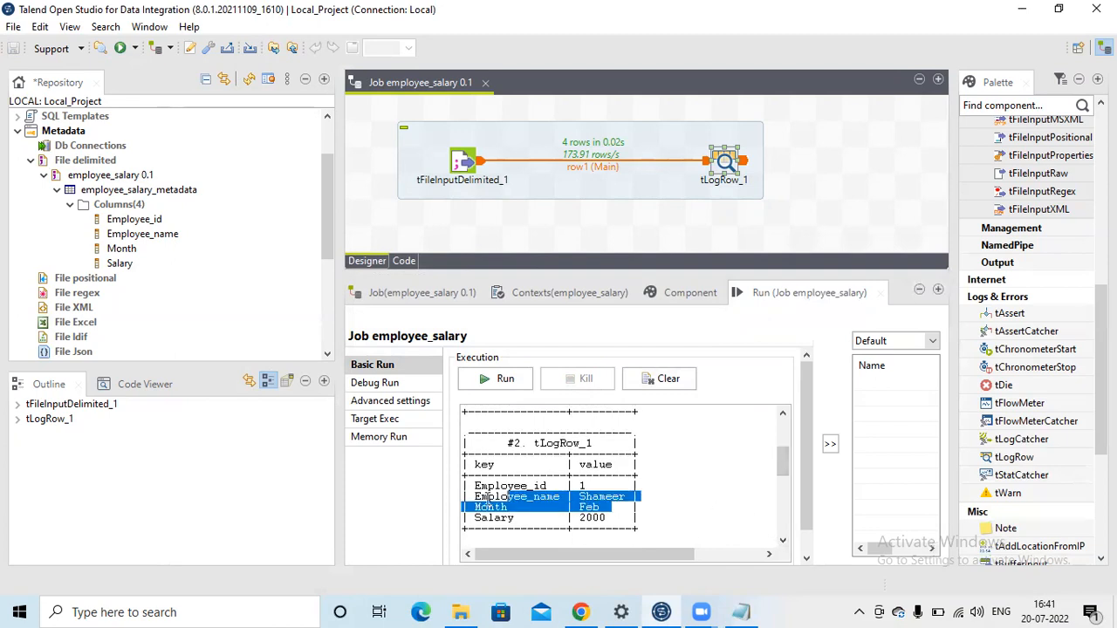
left_click(741, 610)
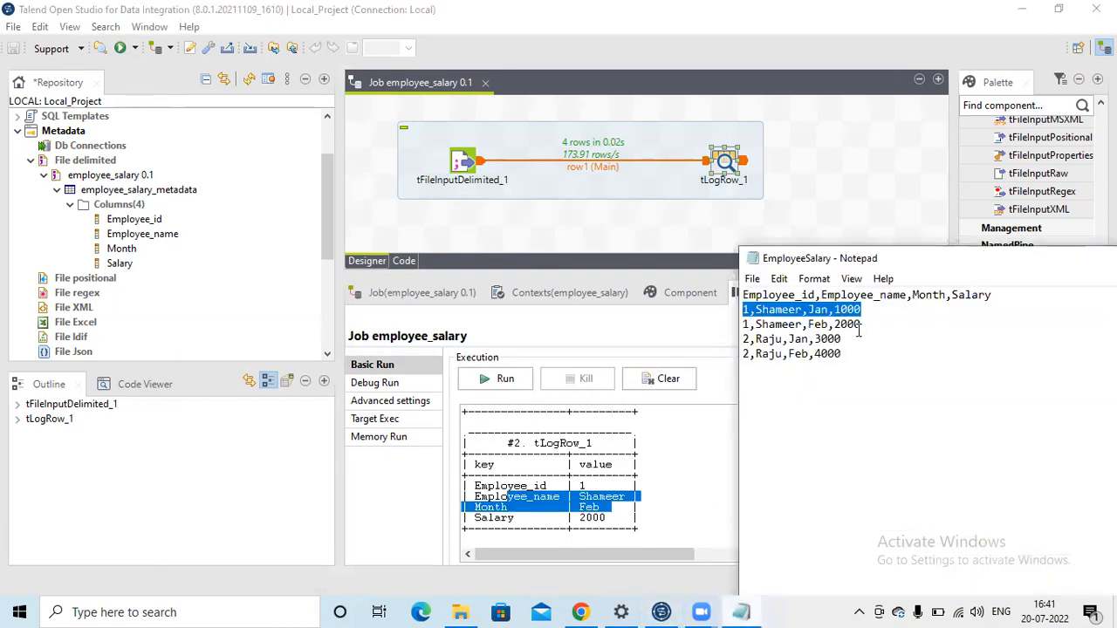
left_click(863, 326)
left_click_drag(710, 336, 714, 324)
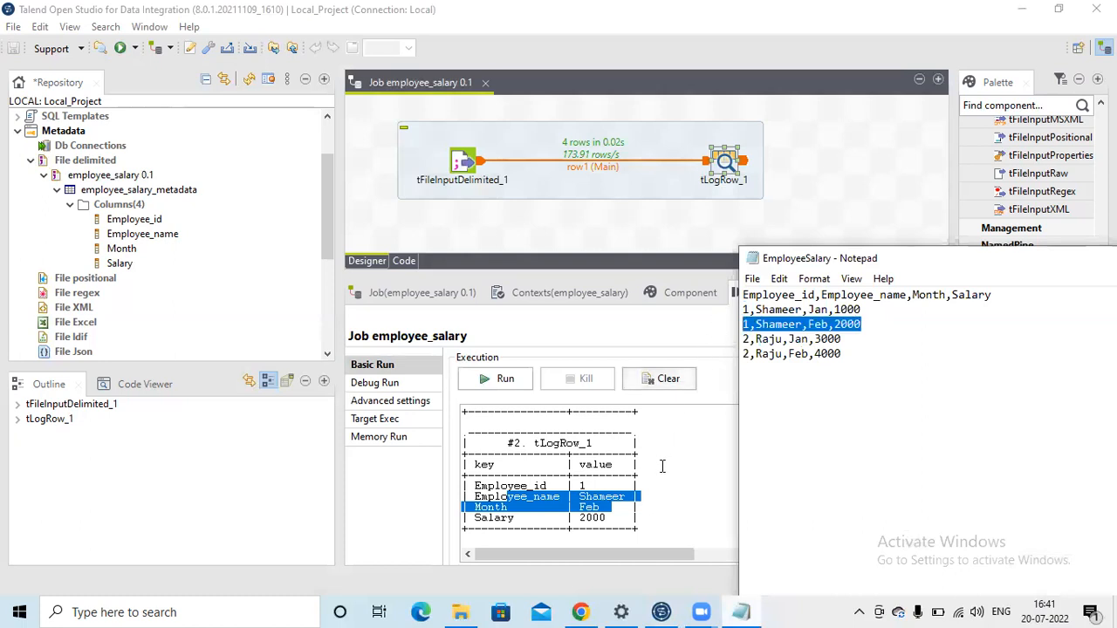
left_click(664, 467)
- Find record #3 in the run output and compare it with the third data row of EmployeeSalary in Notepad
left_click(782, 541)
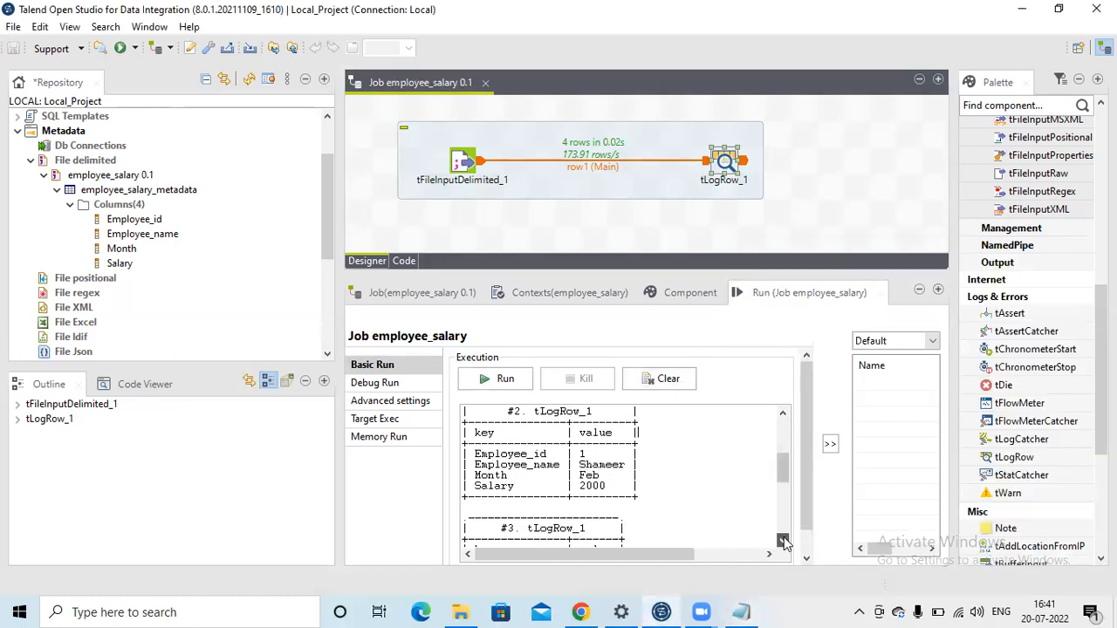
left_click(783, 542)
left_click(784, 542)
left_click(784, 542)
left_click(784, 542)
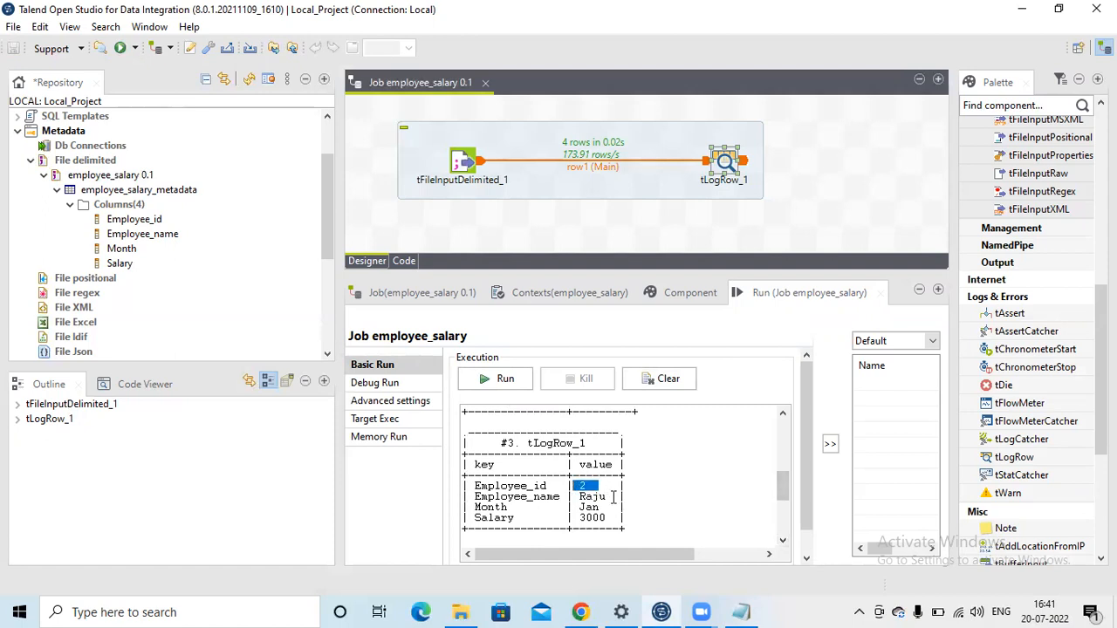
mouse_move(606, 509)
left_mouse_down()
mouse_move(579, 506)
mouse_move(606, 518)
left_mouse_up()
left_click(741, 612)
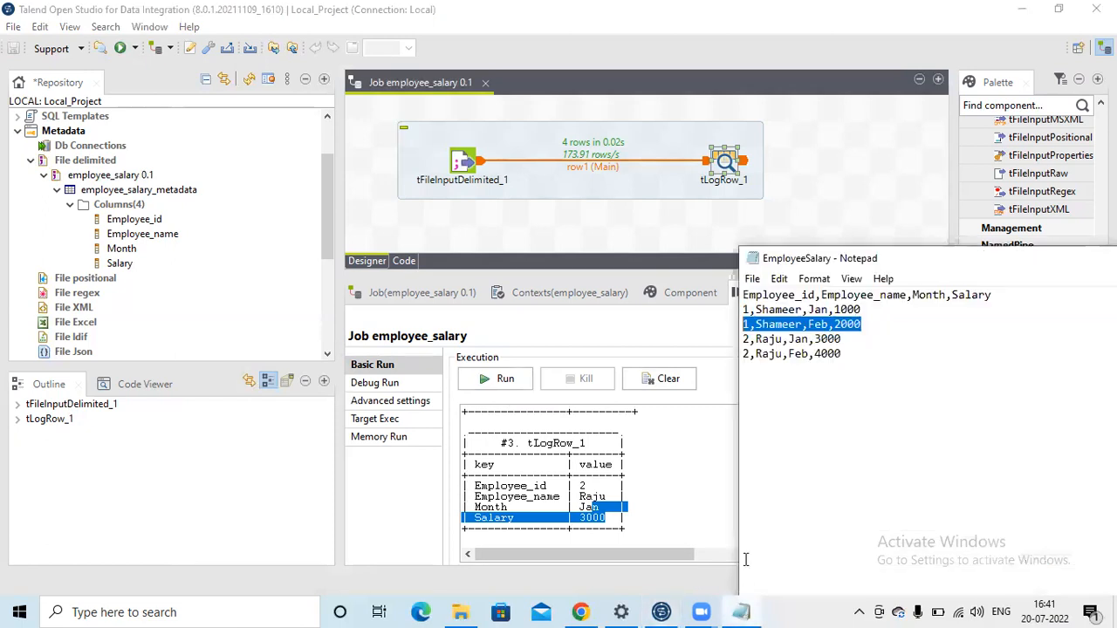
left_click_drag(846, 343, 734, 334)
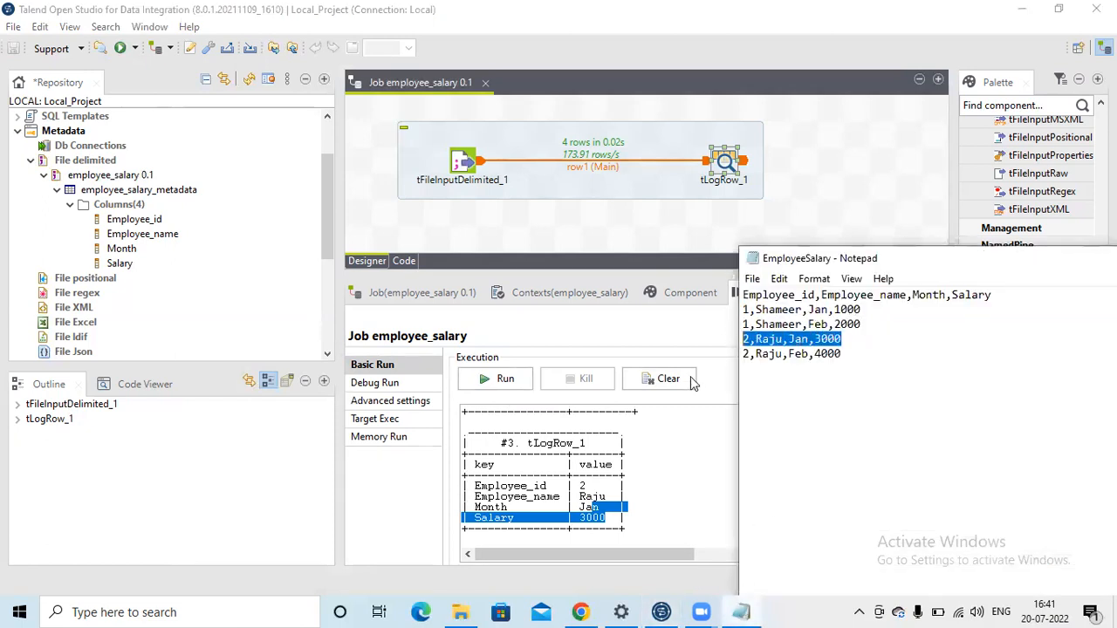
left_click(658, 471)
- Find record #4 in the run output and compare it with the last data row of EmployeeSalary in Notepad
left_click(783, 541)
left_click(782, 542)
left_click(783, 541)
left_click(783, 541)
left_click(783, 541)
left_click(783, 541)
left_click(783, 541)
left_click(783, 541)
left_click(783, 541)
left_click(783, 541)
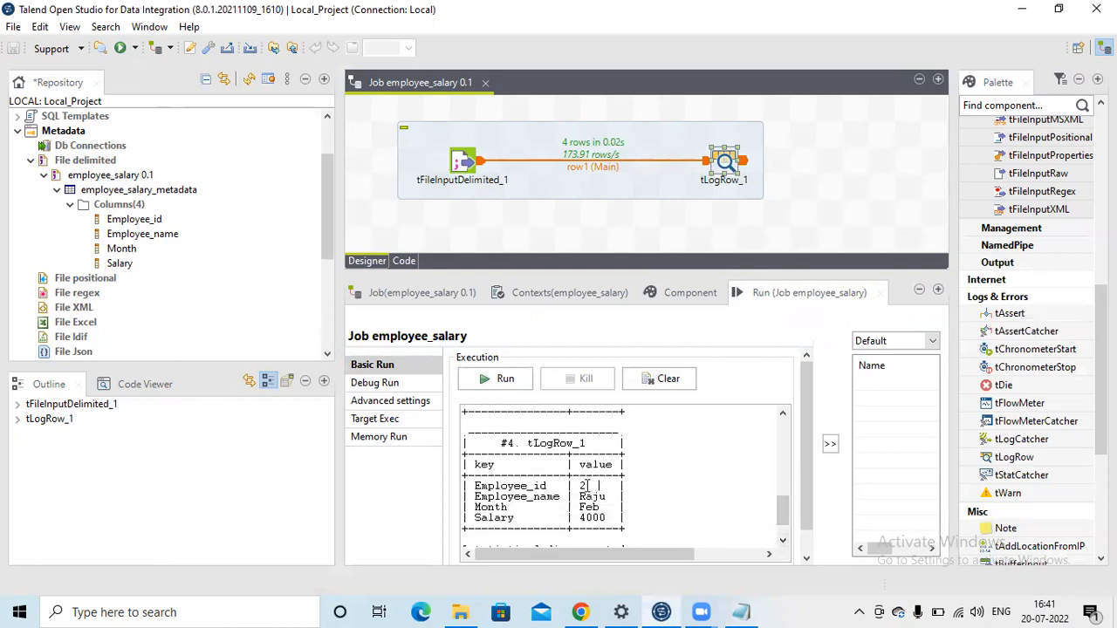
left_click_drag(609, 506, 580, 507)
left_click(740, 611)
left_click_drag(861, 352, 722, 356)
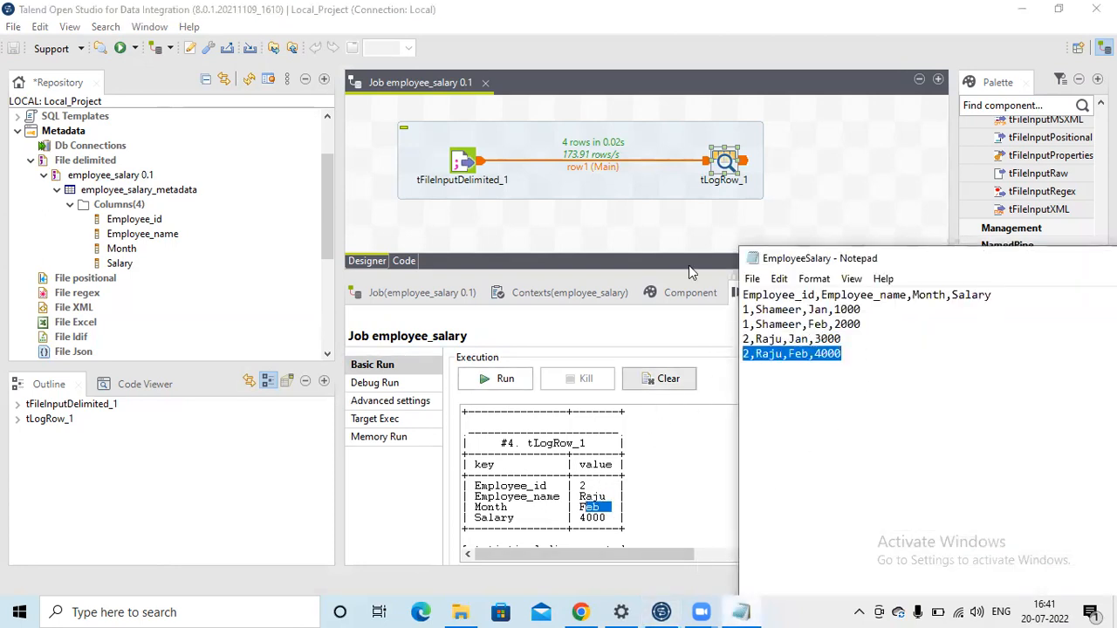
- Back in Talend, review the Mode and Title printing mode settings of tLogRow_1 and return to the job's run output
left_click(719, 169)
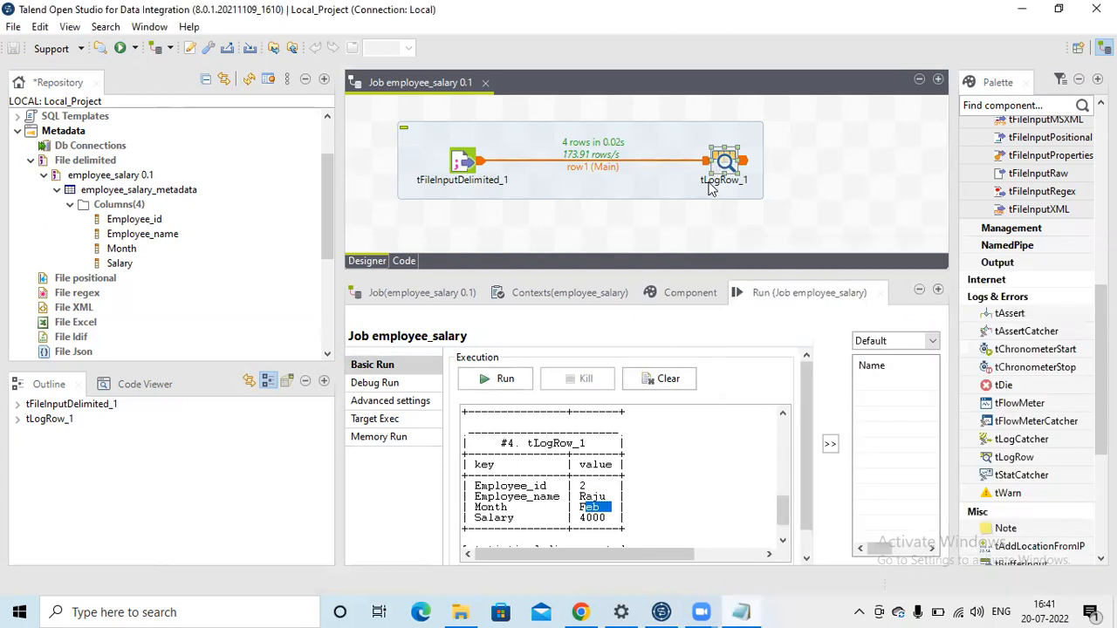
right_click(690, 297)
left_click(691, 420)
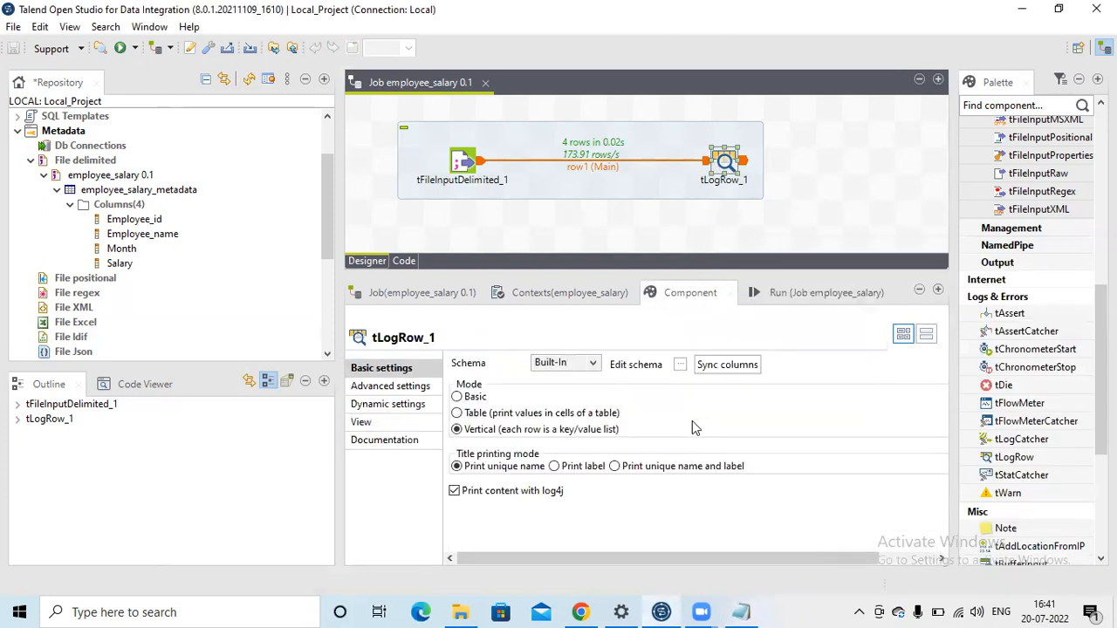
left_click(797, 292)
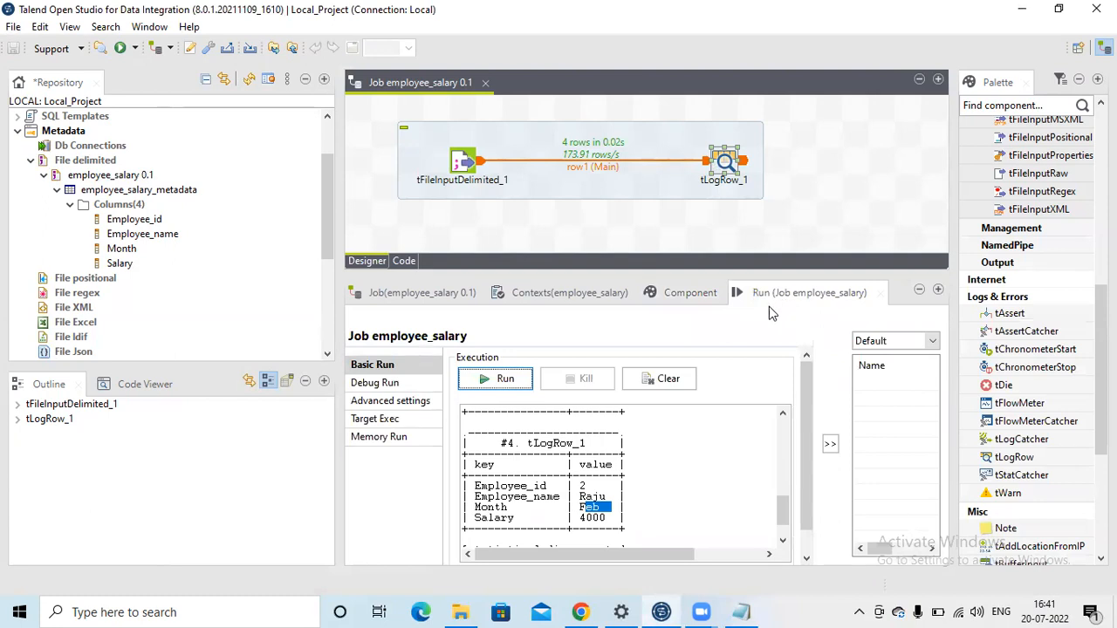